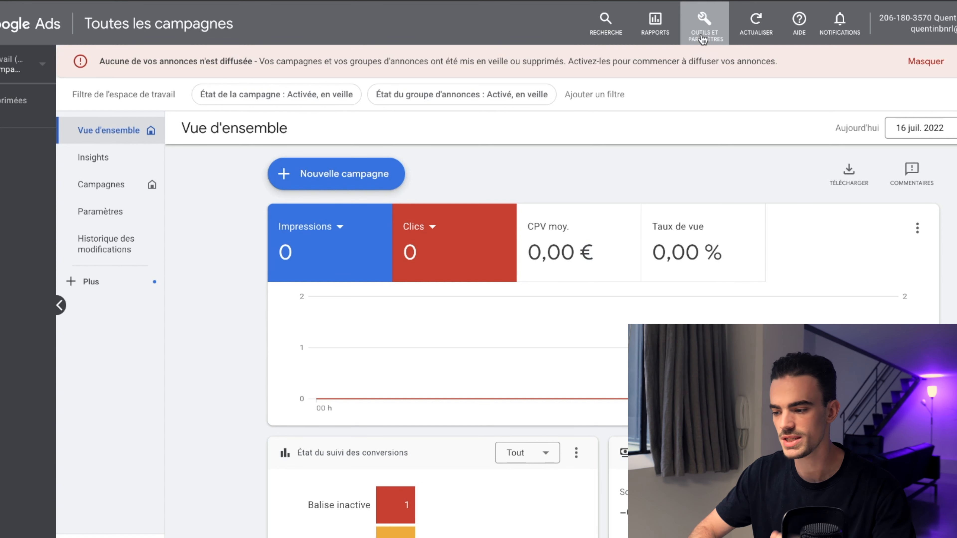
Step: Open the Conversions page from tools and settings and start a new conversion action
click(703, 39)
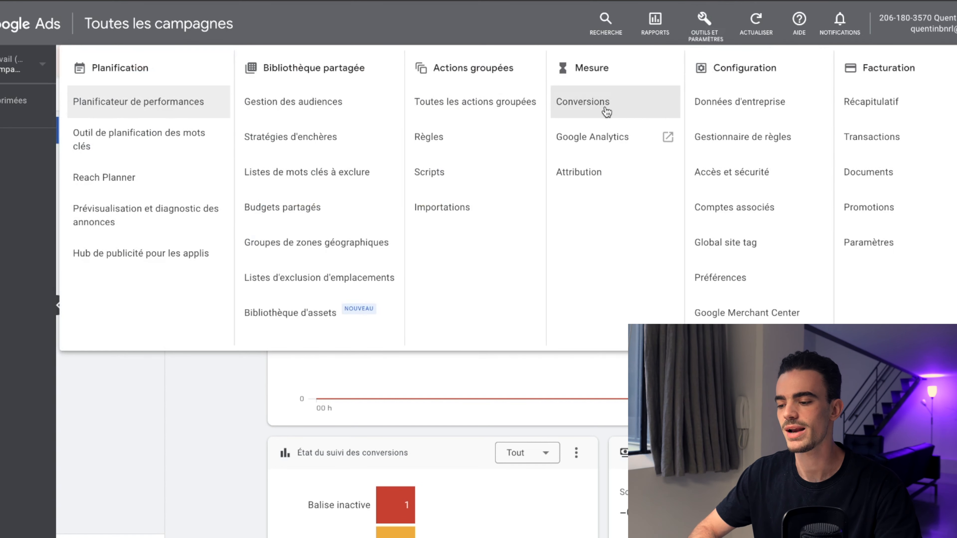
click(620, 110)
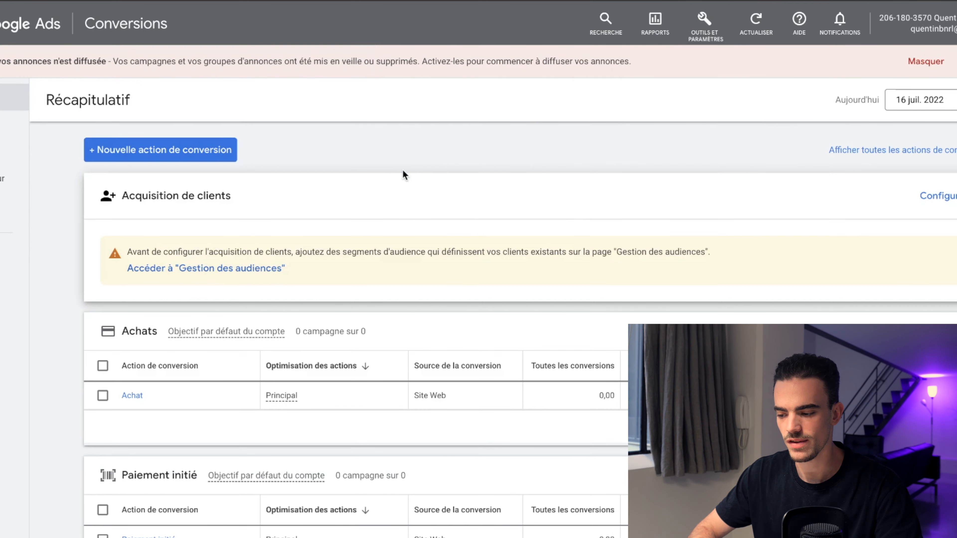
click(185, 153)
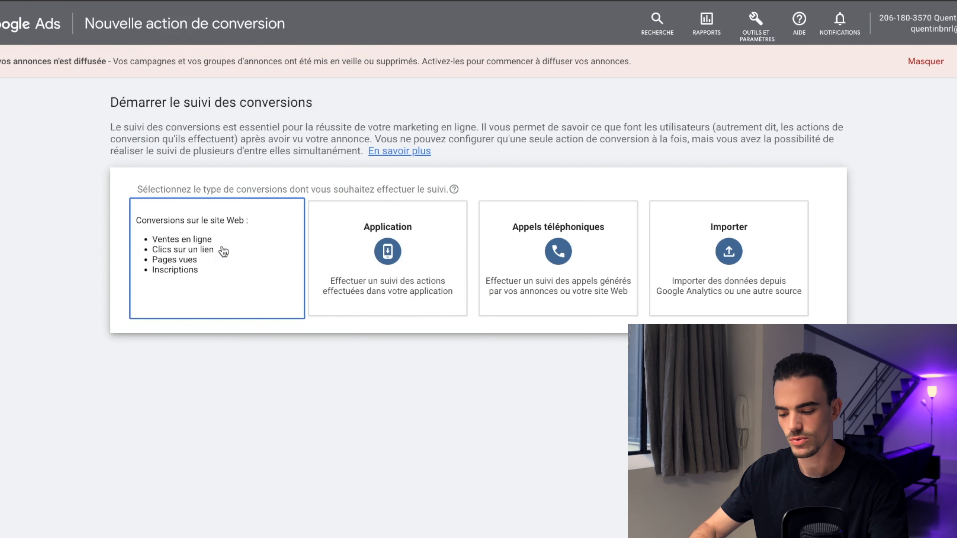
Step: Choose website conversions, enter the domain demo.fr and run the site scan
click(224, 251)
click(223, 251)
text(demo)
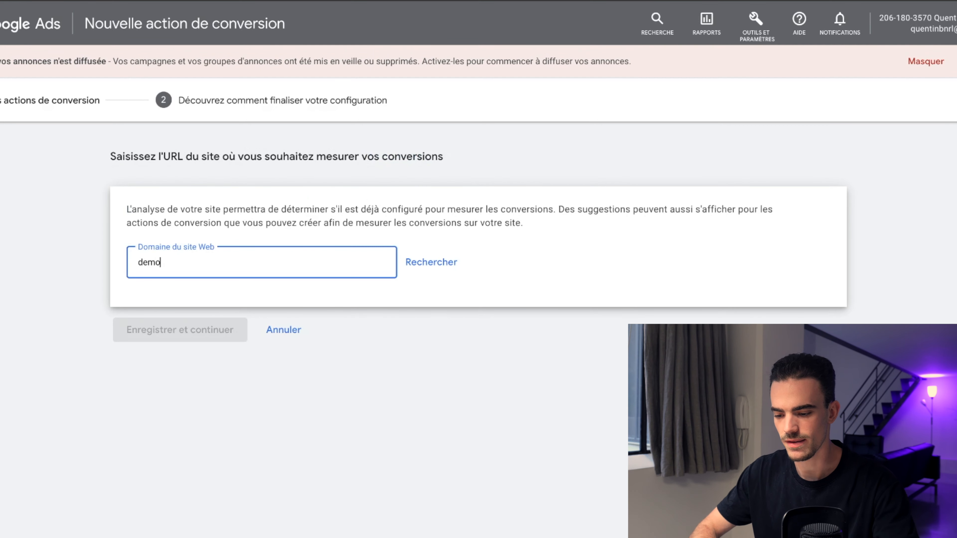
text(.fr)
click(435, 263)
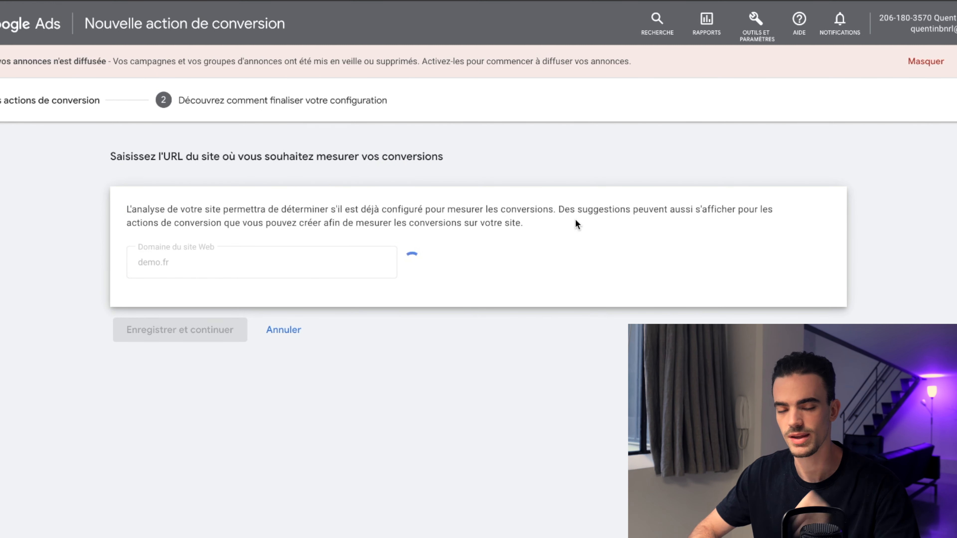
Step: Set the page-load conversion objective to Inscription
scroll(440, 403, down, 6)
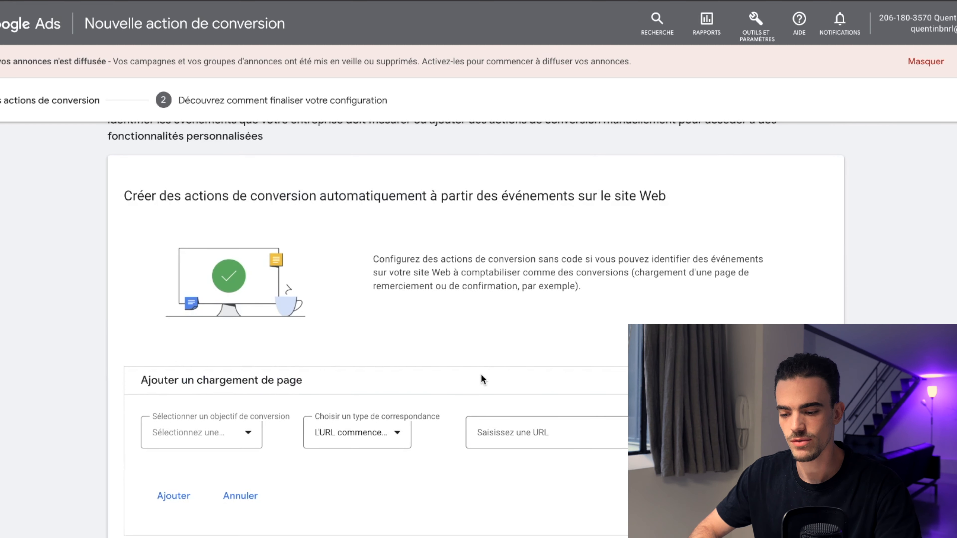
scroll(341, 401, down, 6)
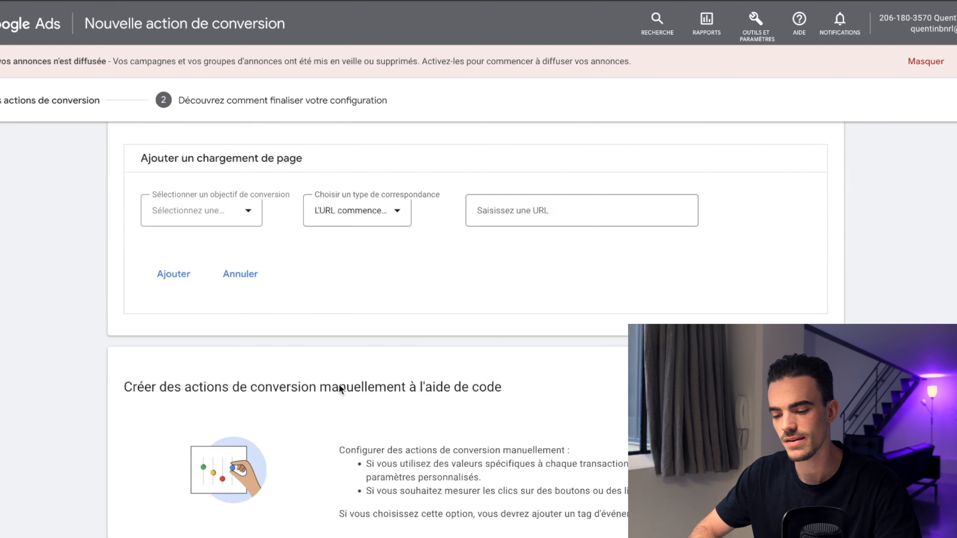
scroll(326, 164, up, 2)
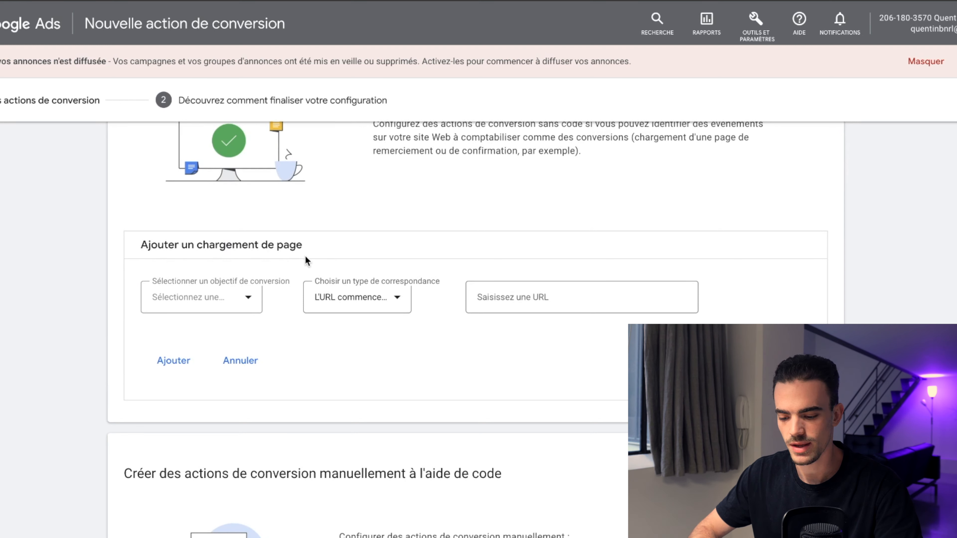
click(247, 298)
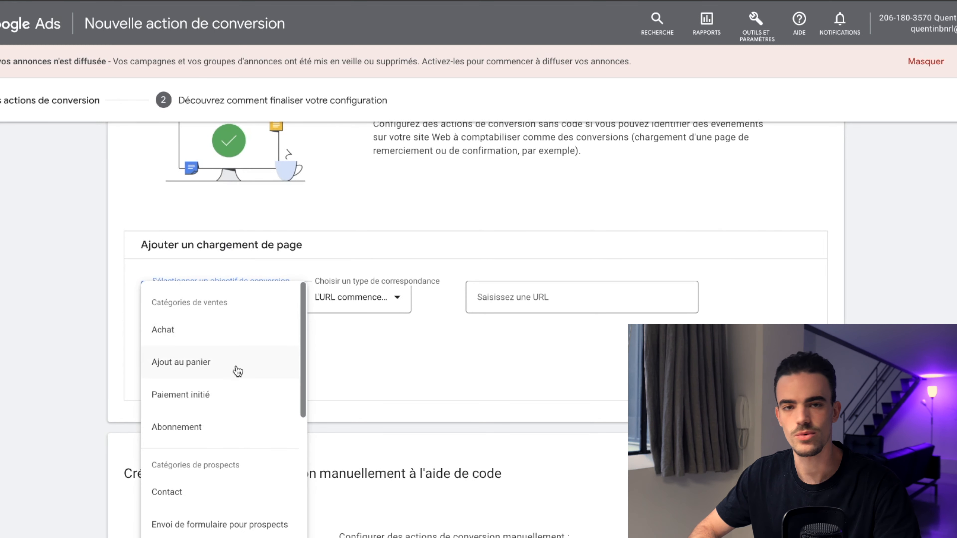
scroll(238, 371, down, 2)
scroll(229, 422, down, 2)
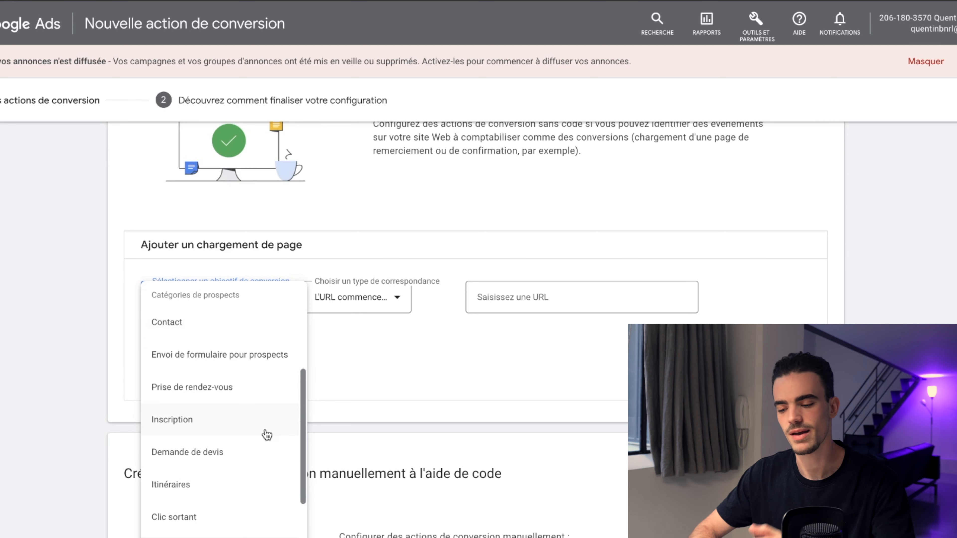
click(267, 435)
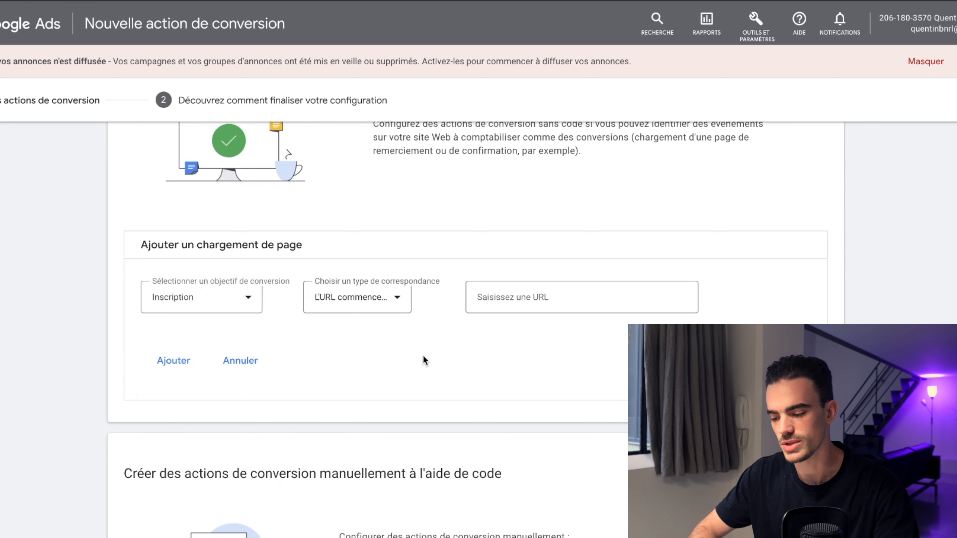
Step: Set the URL match type to L'URL contient and place the cursor in the URL field
click(356, 301)
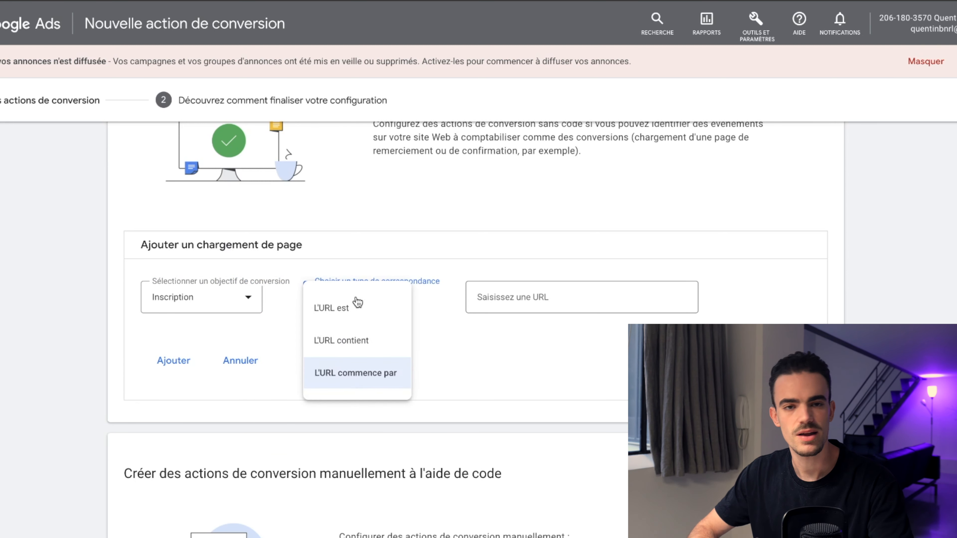
click(377, 352)
click(538, 296)
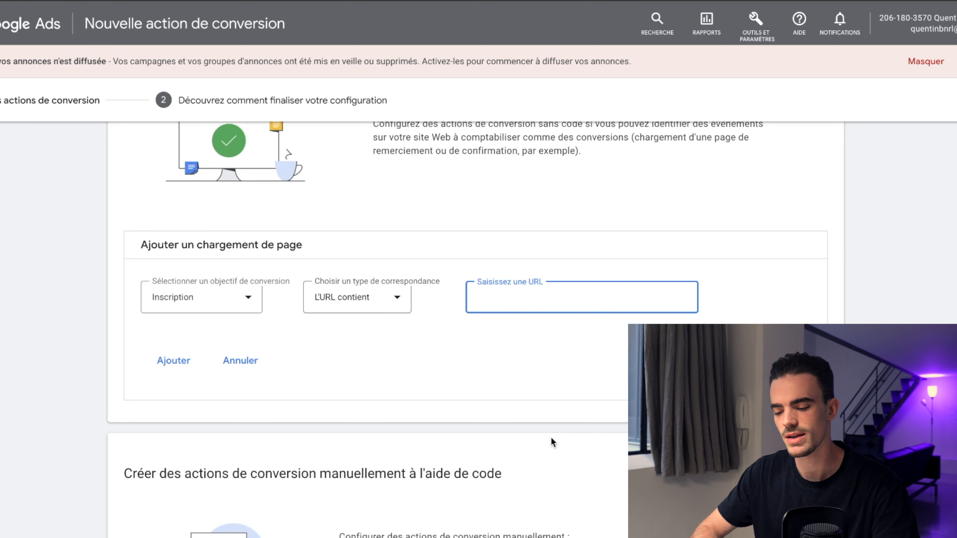
Step: Start adding a conversion action manually with code
scroll(551, 441, down, 2)
scroll(477, 381, down, 2)
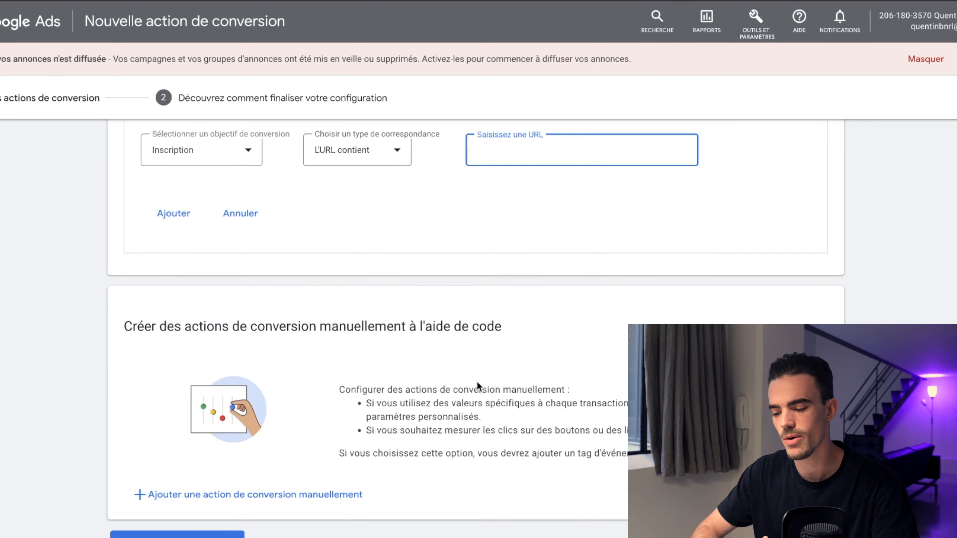
click(297, 499)
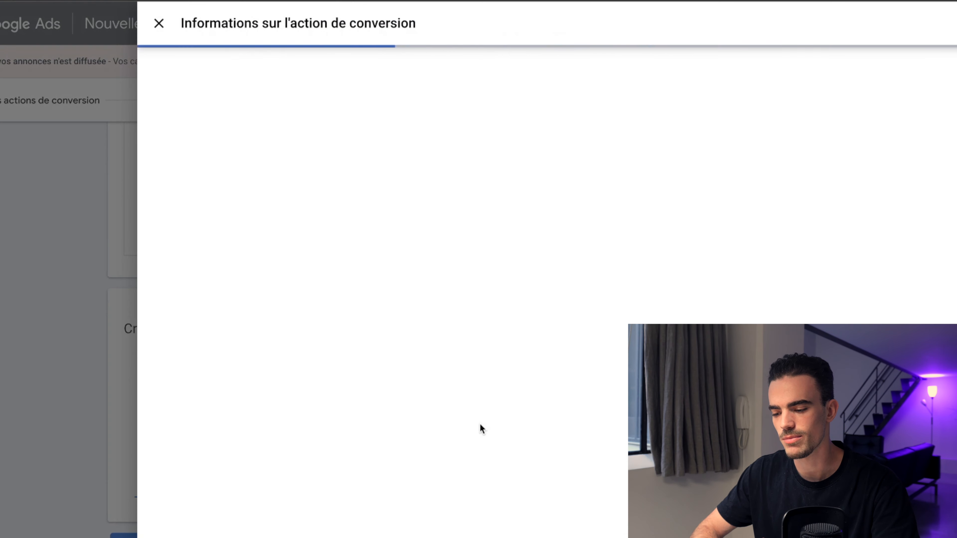
Step: Set the conversion action's goal category to Inscription
scroll(755, 307, down, 9)
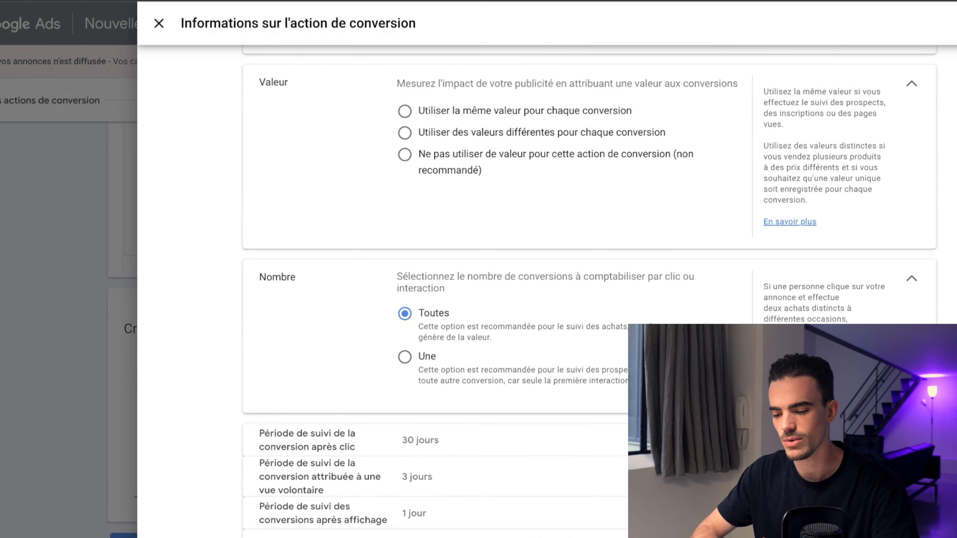
scroll(532, 337, up, 9)
click(487, 203)
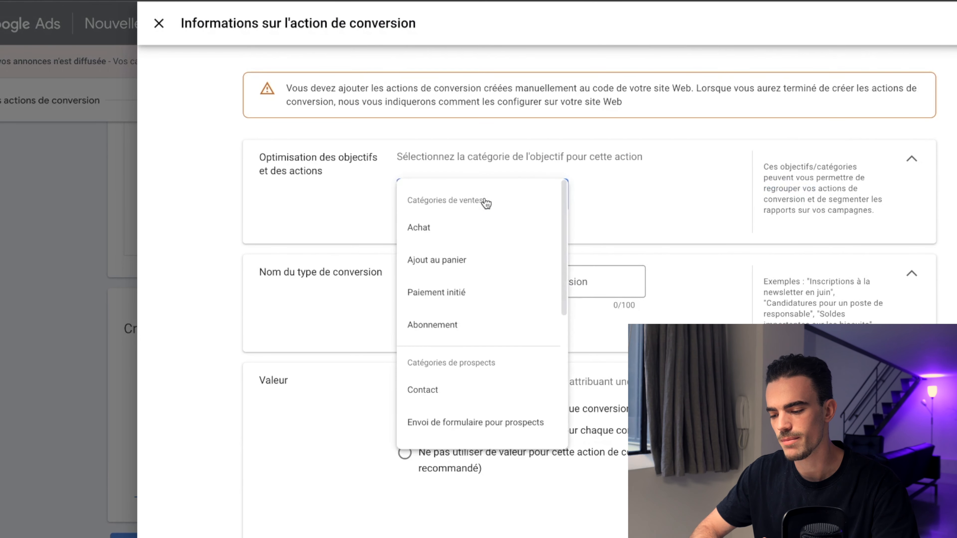
scroll(471, 264, down, 3)
click(456, 330)
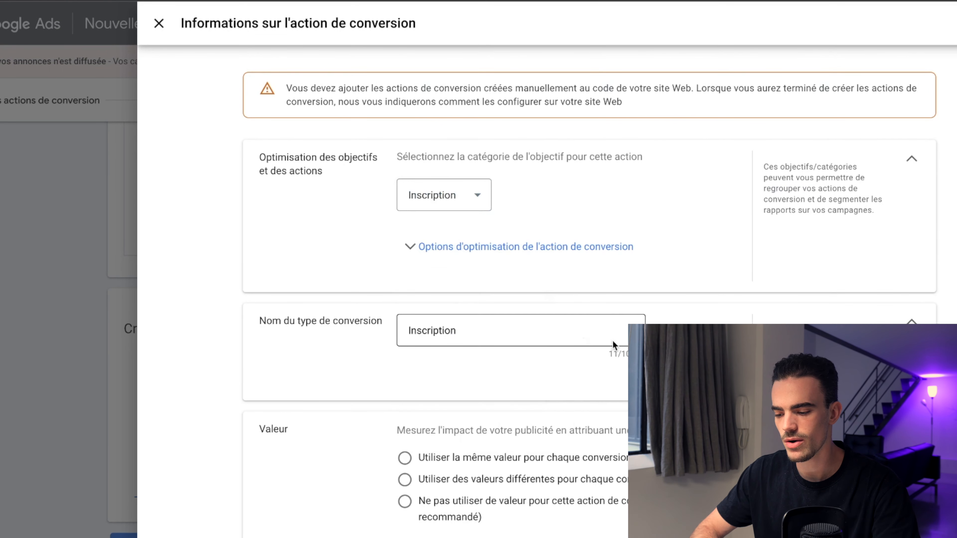
Step: Choose not to use a value for this conversion and count only one conversion per interaction
scroll(614, 342, down, 5)
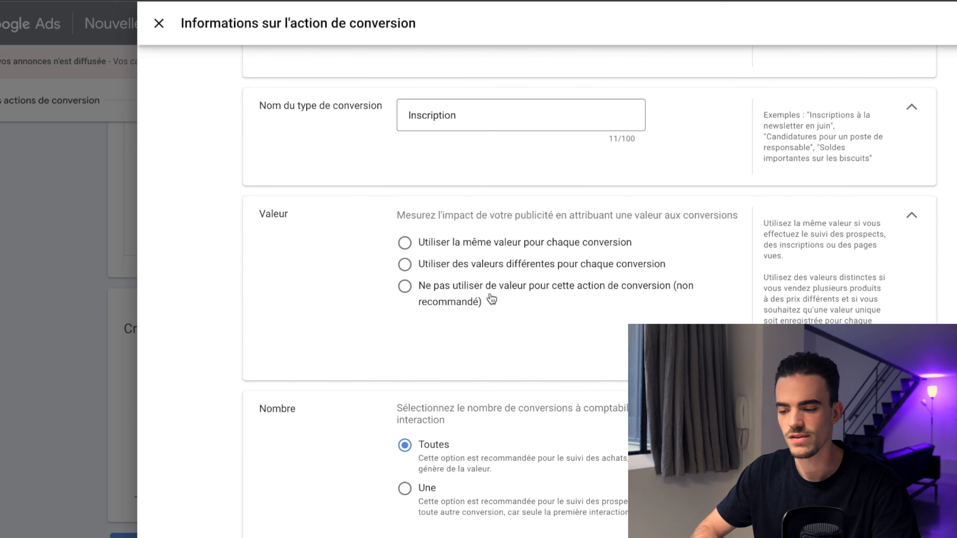
click(452, 300)
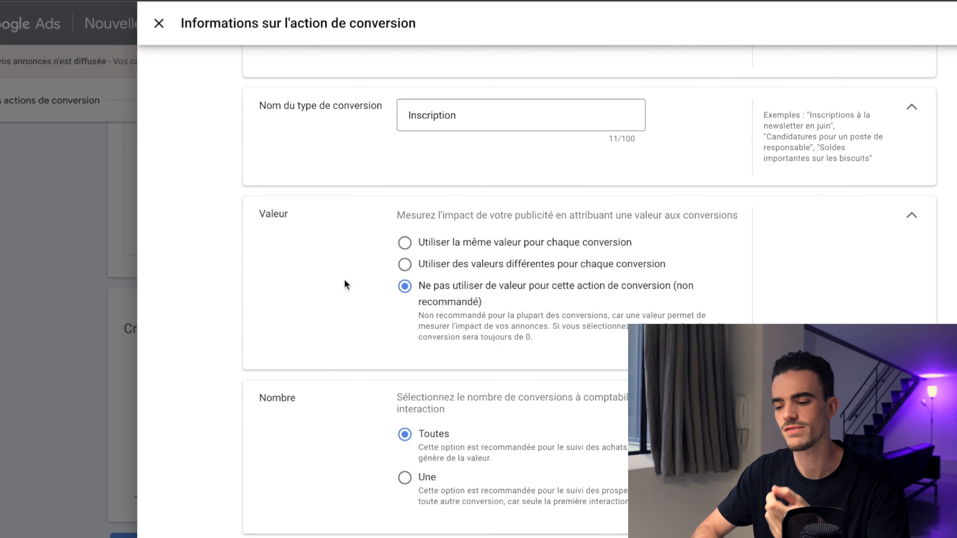
scroll(419, 325, down, 3)
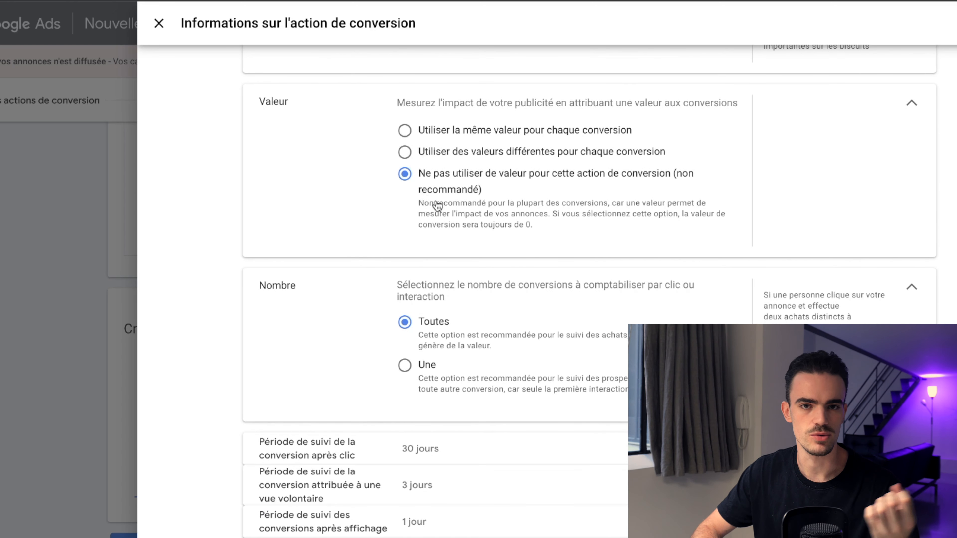
scroll(484, 133, down, 1)
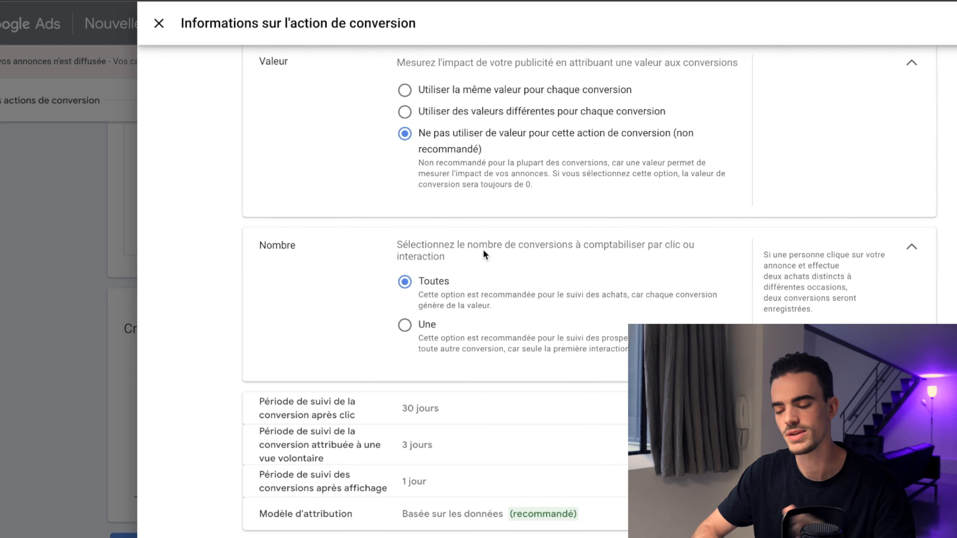
click(428, 327)
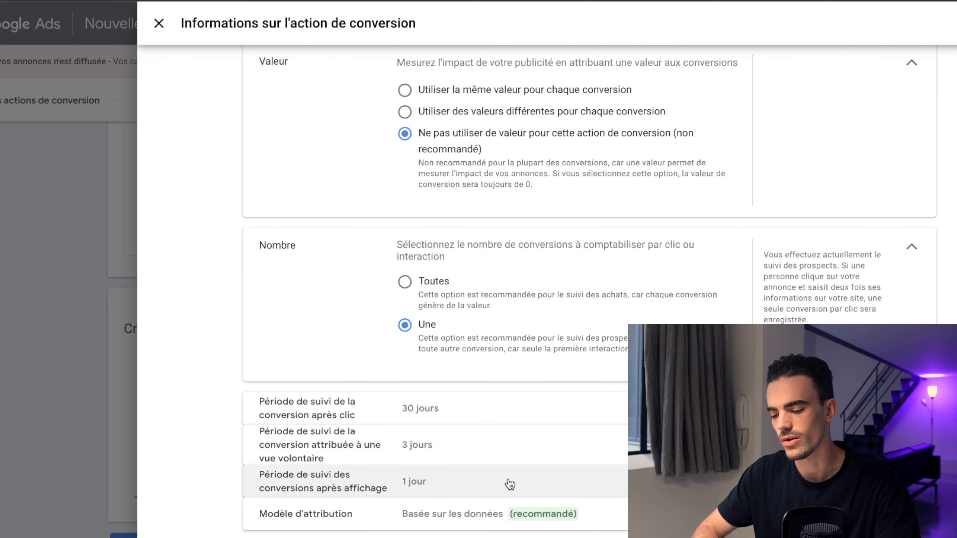
Step: Review the click-through and engaged-view conversion window options without changing them
click(460, 415)
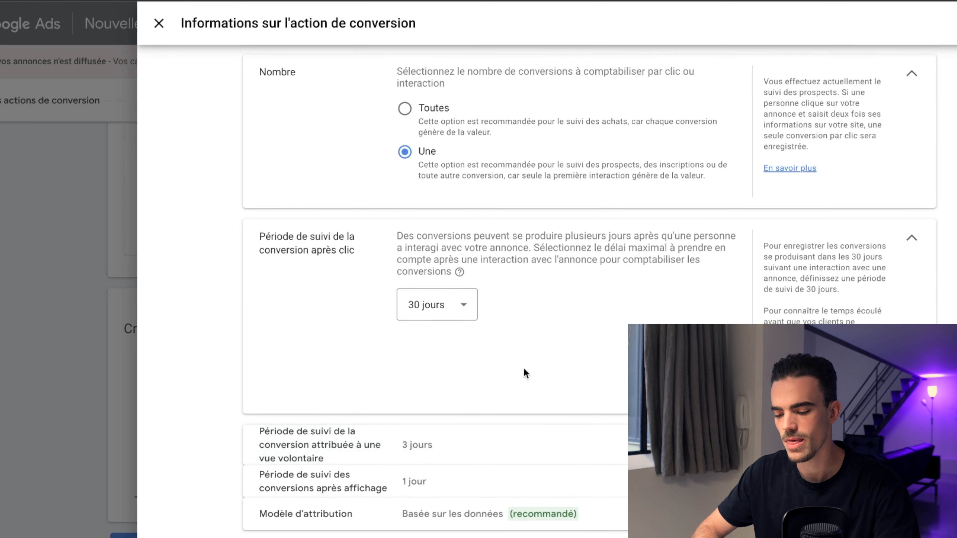
click(555, 445)
click(466, 412)
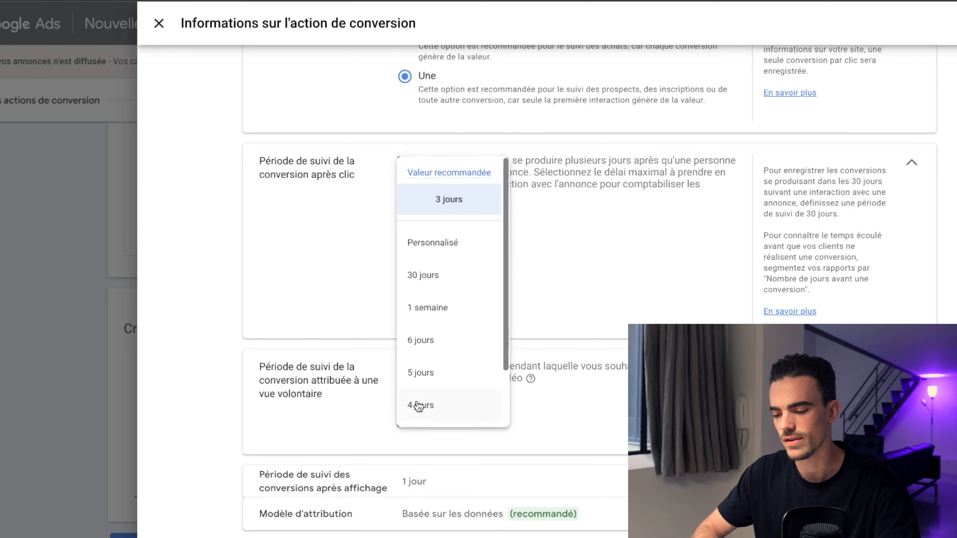
click(344, 405)
click(442, 230)
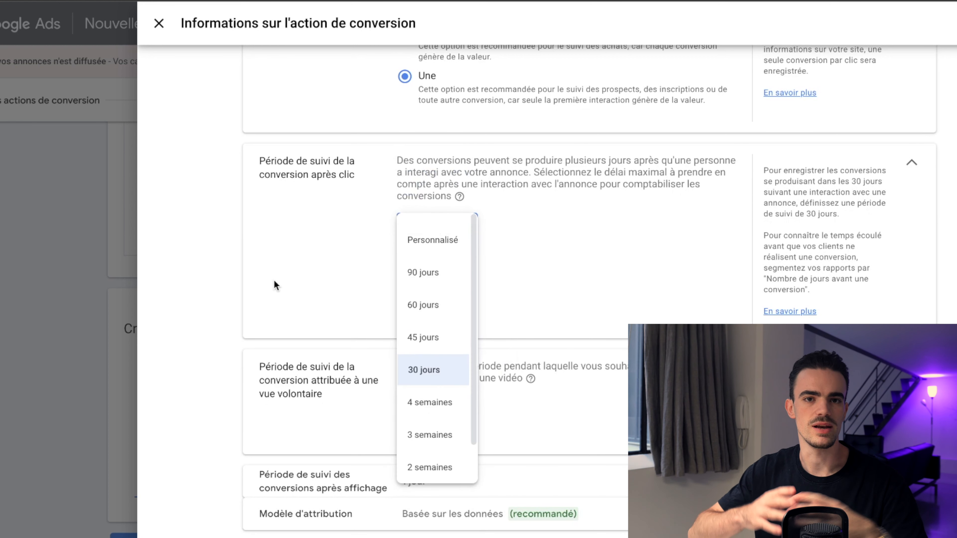
click(274, 280)
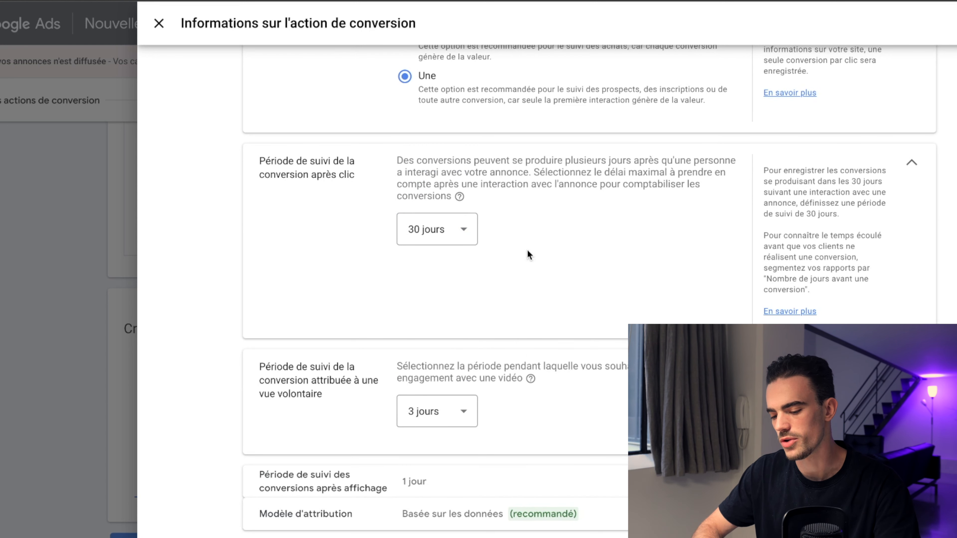
Step: Review the view-through window and attribution model options, keeping the model on Basée sur les données
click(466, 481)
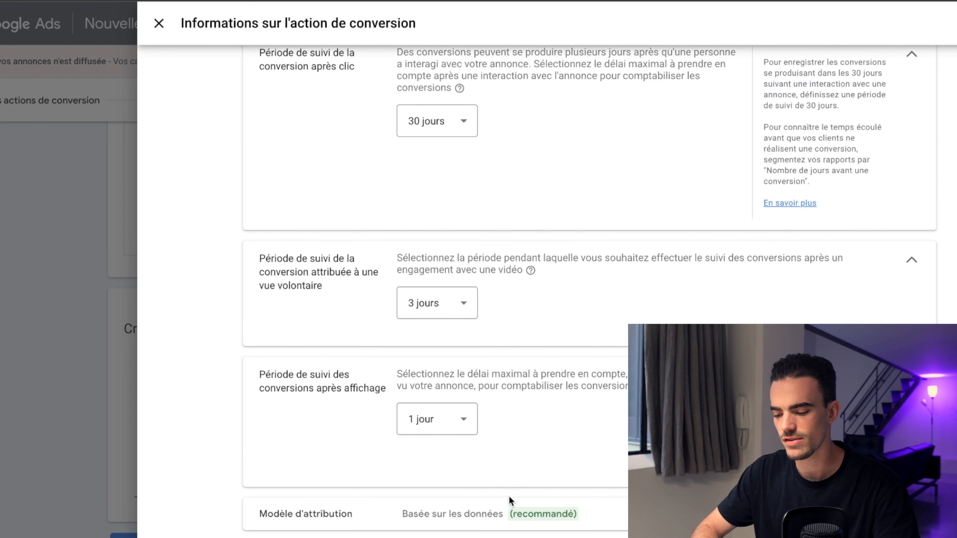
click(455, 515)
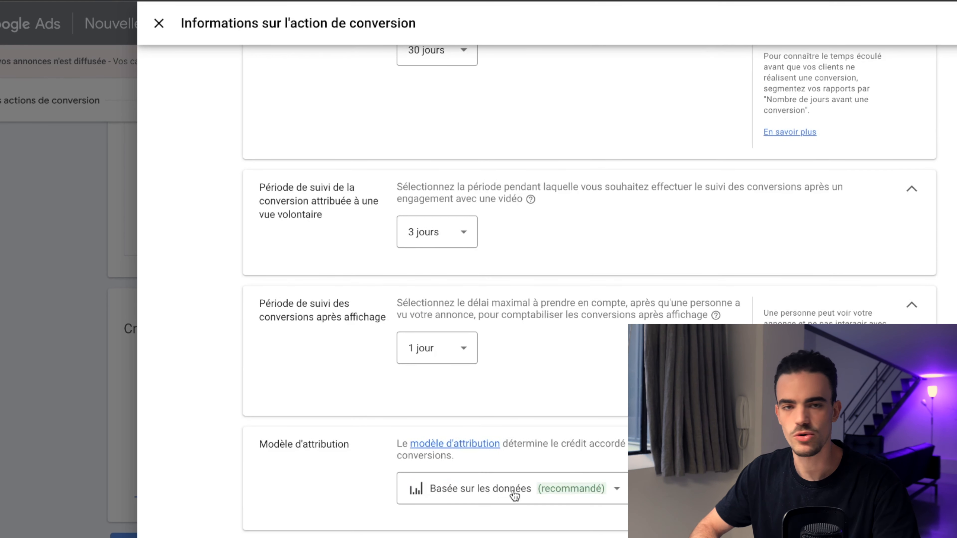
click(513, 494)
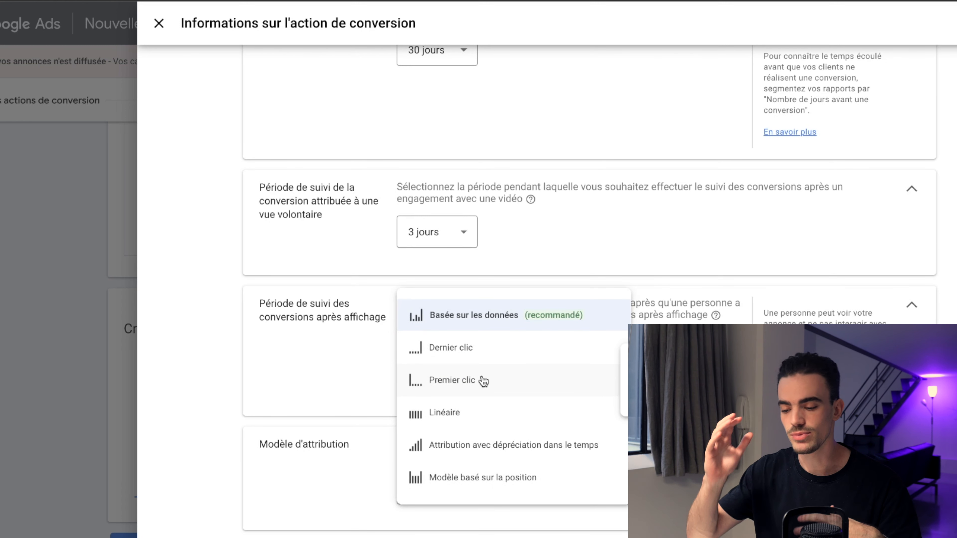
click(469, 329)
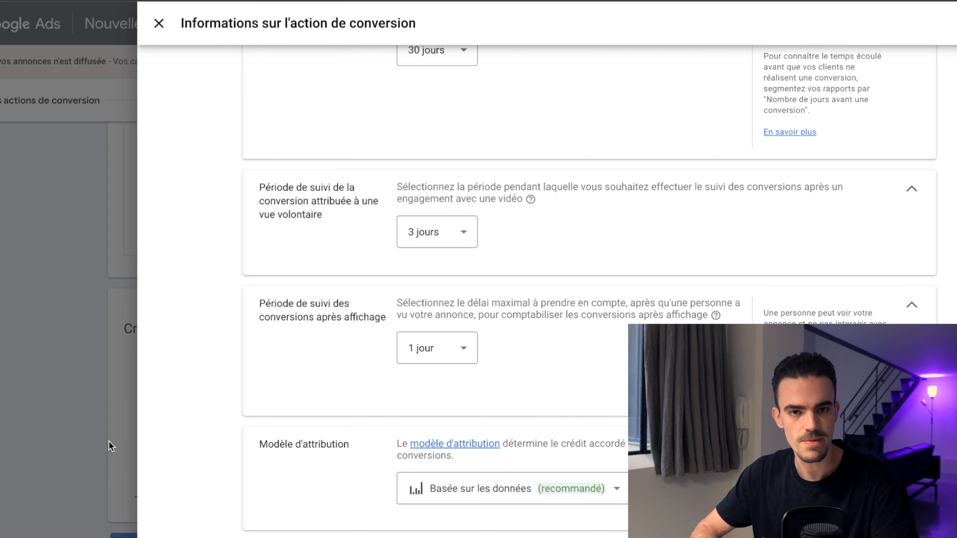
Step: Reopen the goal category list, then close the conversion action details panel
scroll(489, 262, up, 15)
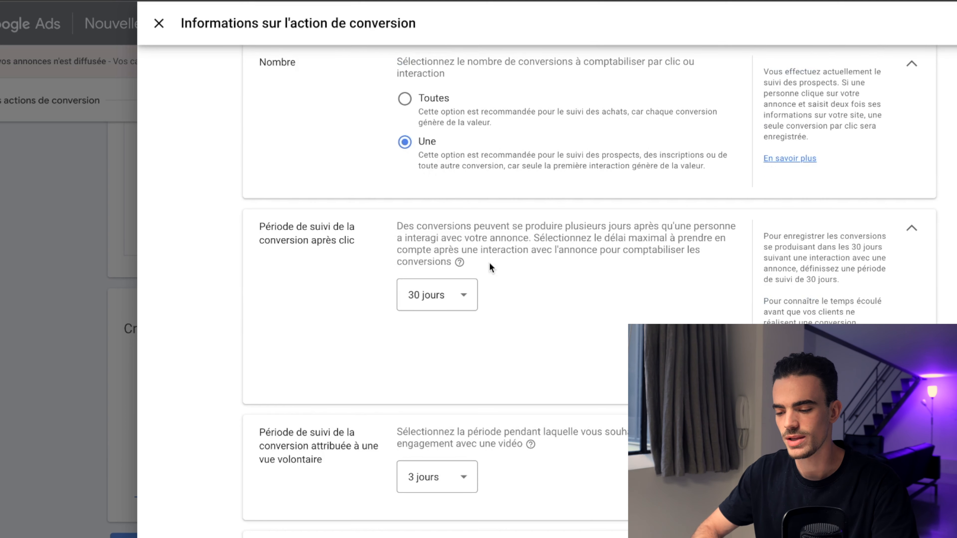
click(490, 200)
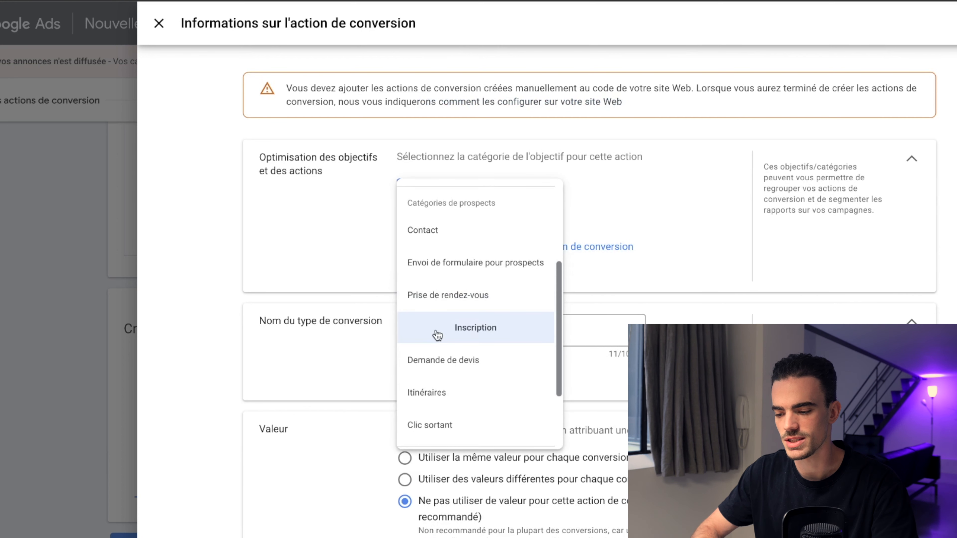
click(307, 278)
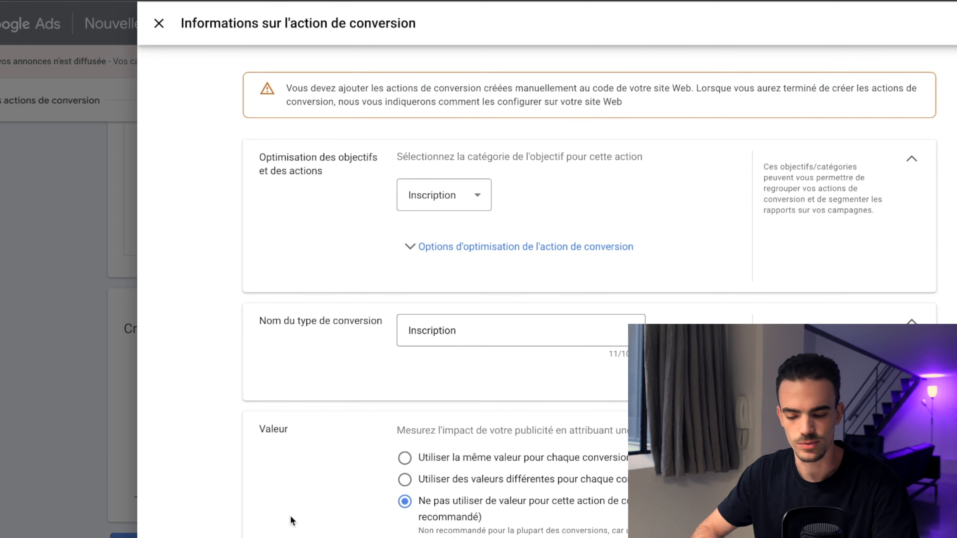
key(Escape)
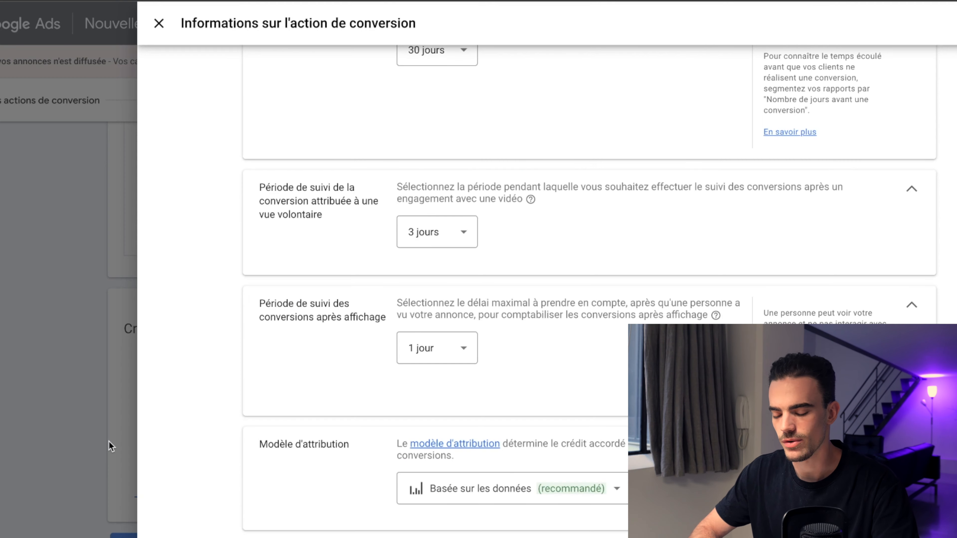
Step: Reopen the conversion action details and set the goal category to Inscription
scroll(487, 267, up, 10)
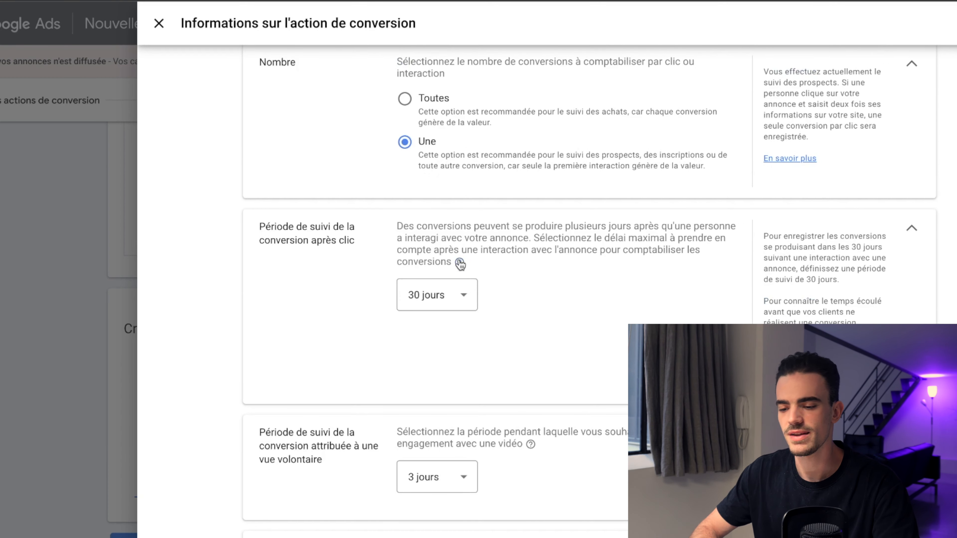
click(481, 195)
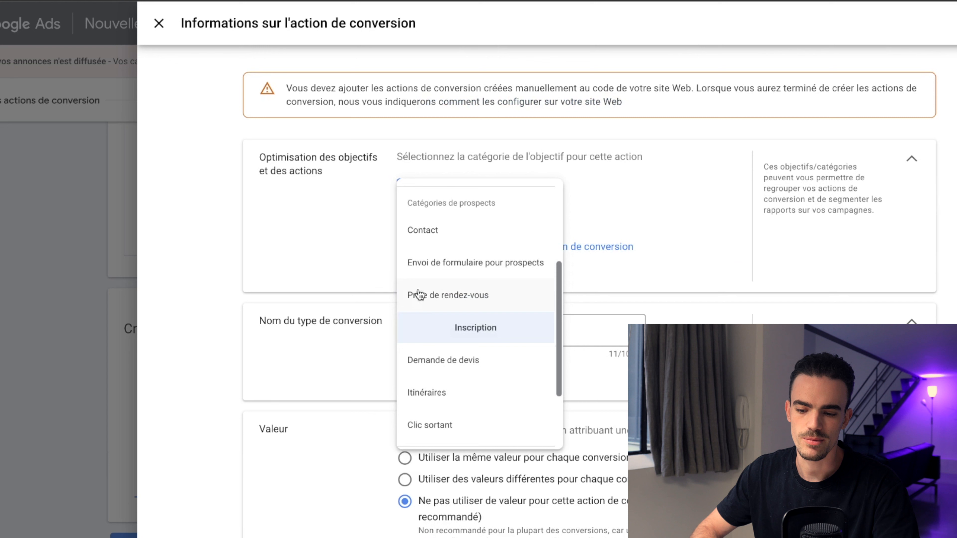
click(436, 332)
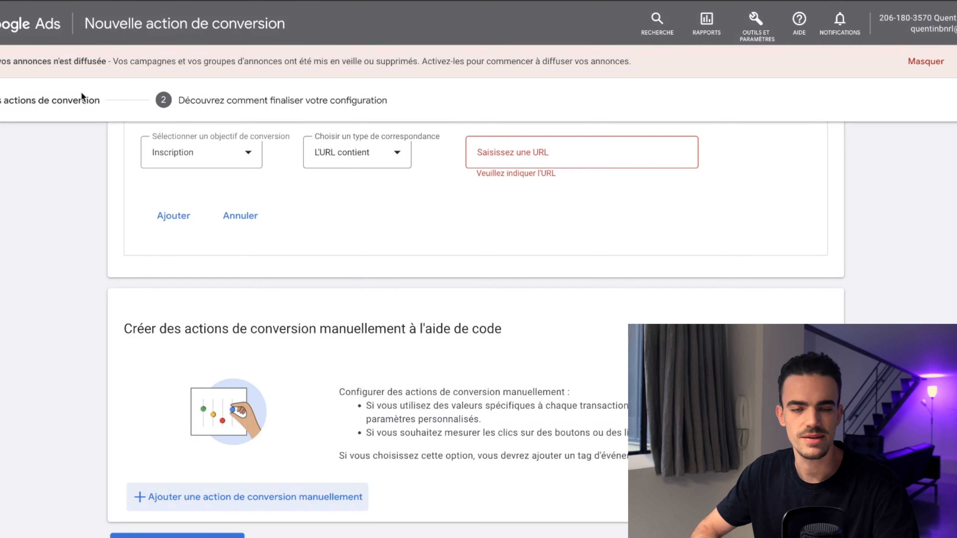
Step: Open the Global site tag page from the tools and settings
click(751, 36)
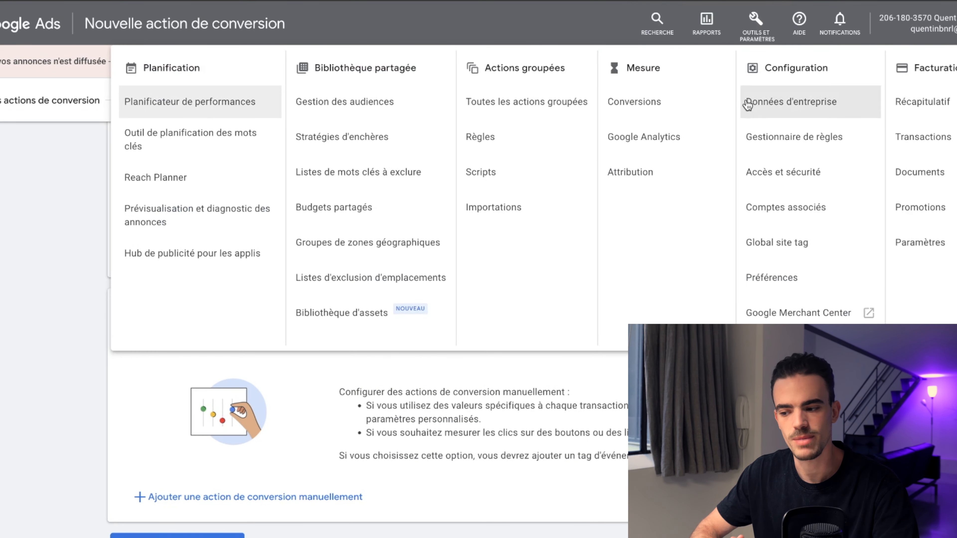
click(777, 243)
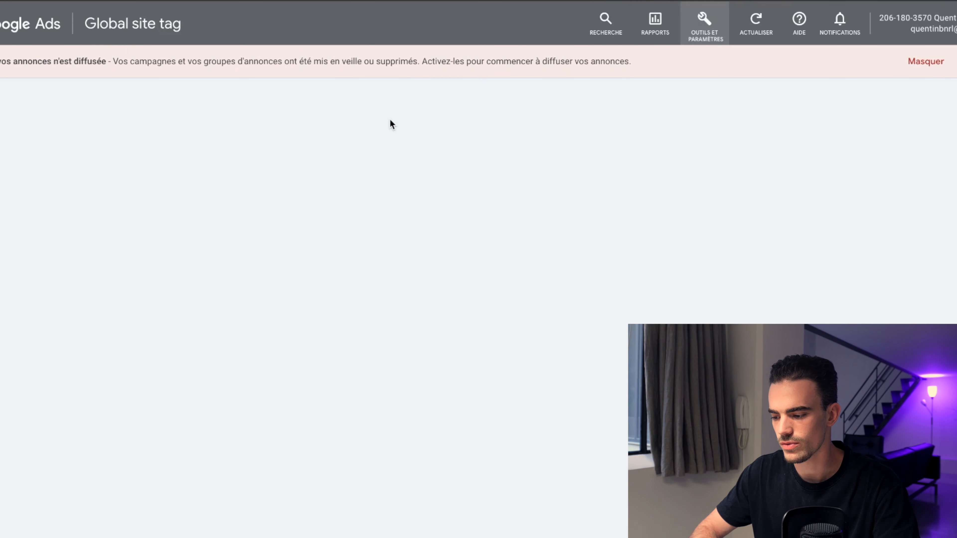
click(704, 22)
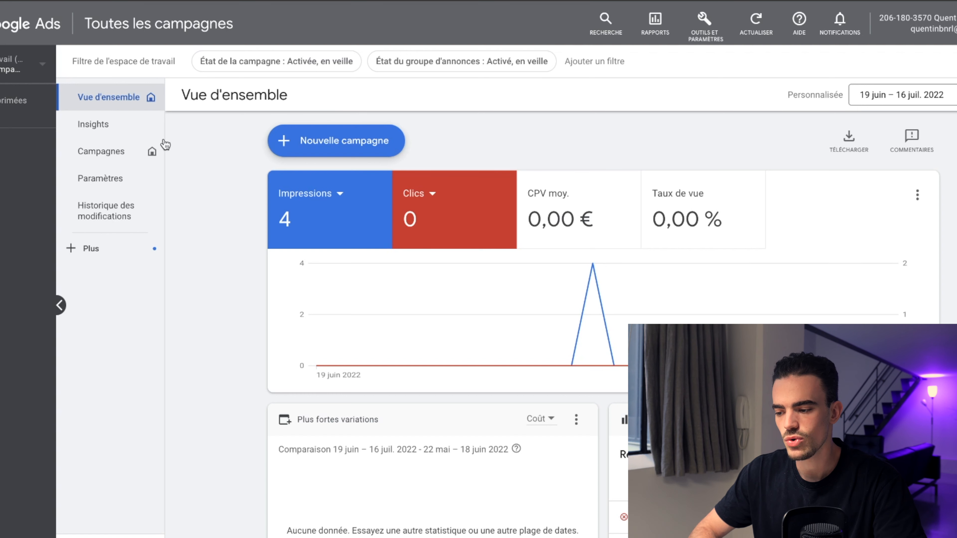
Step: Open Keyword Planner's search volume and forecasts tool and submit the keyword décoration intérieur
click(709, 29)
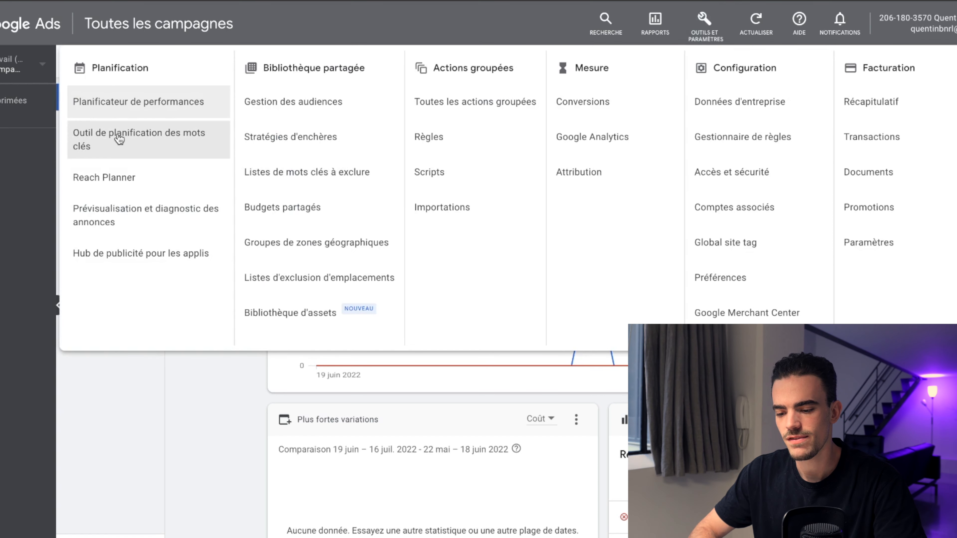
click(137, 146)
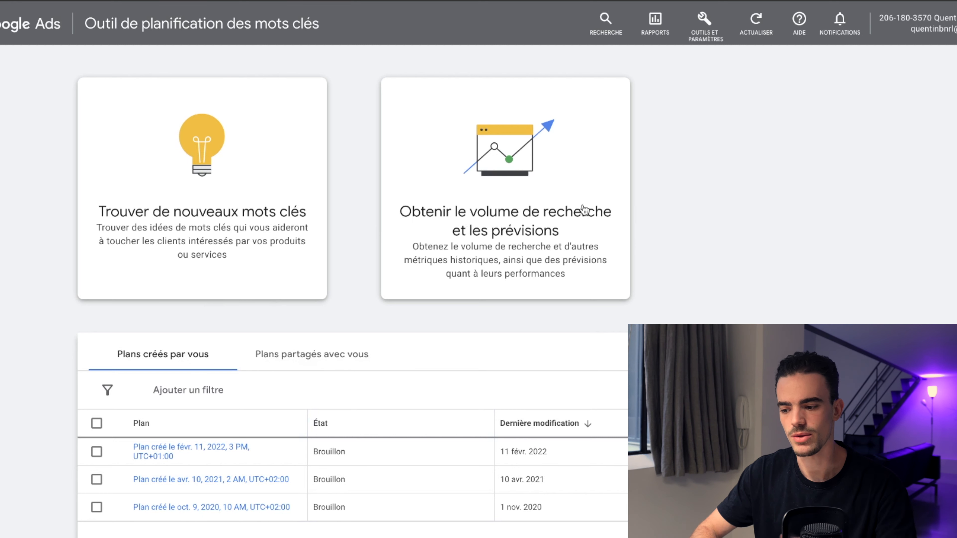
click(539, 197)
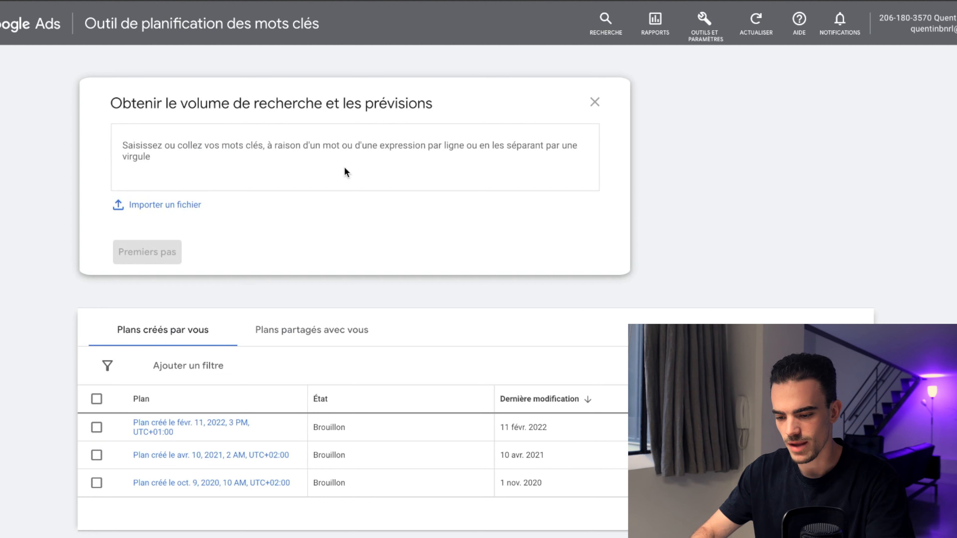
text(décoration intérieur)
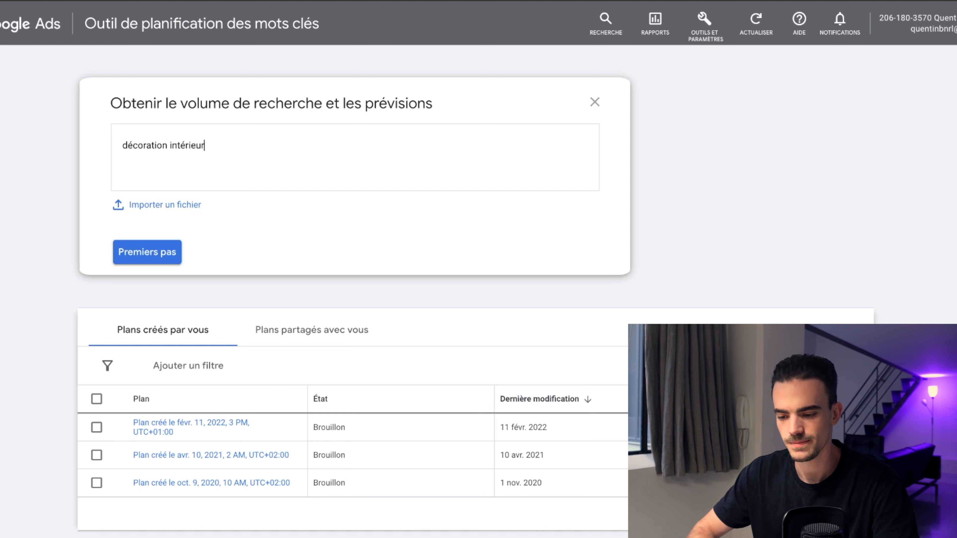
click(160, 252)
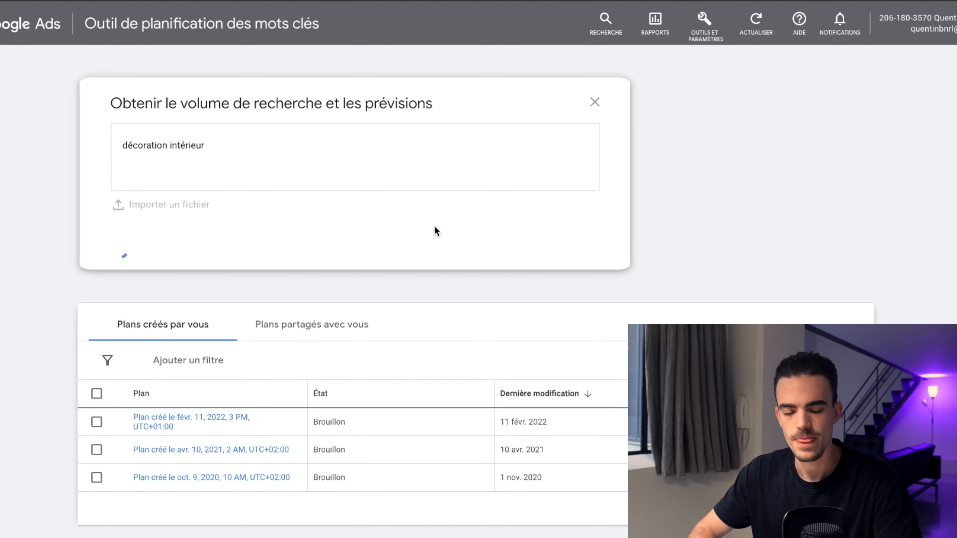
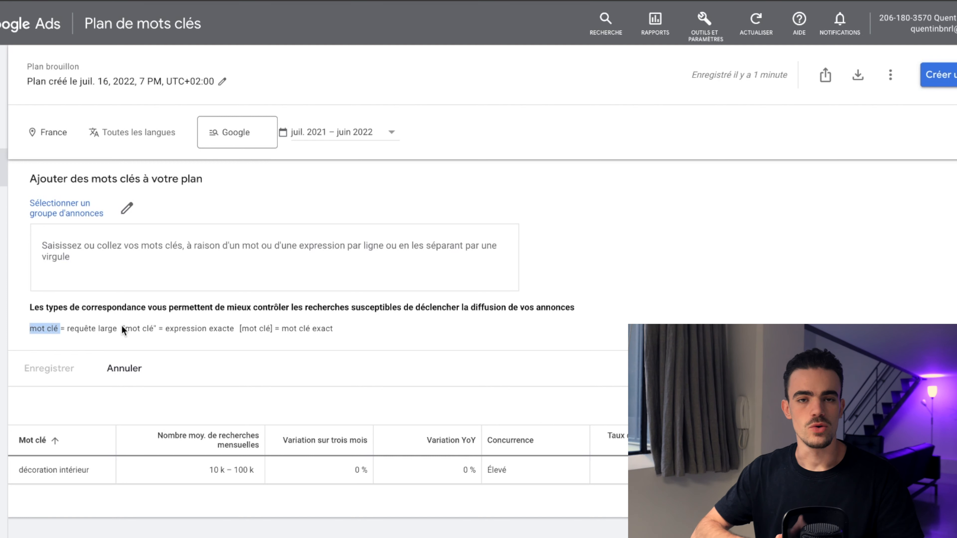
Step: Highlight the keyword match type syntax examples for broad, phrase and exact match
drag(122, 328, 156, 325)
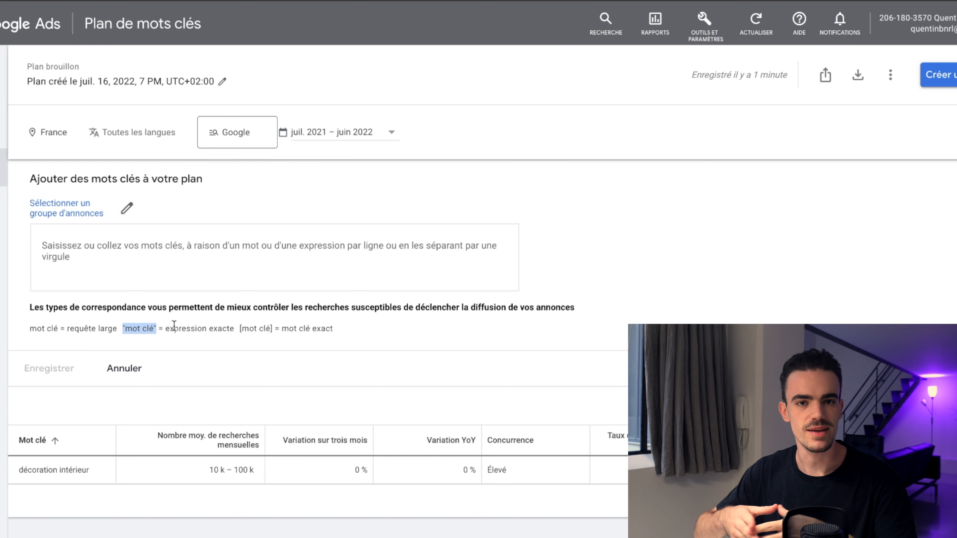
click(243, 330)
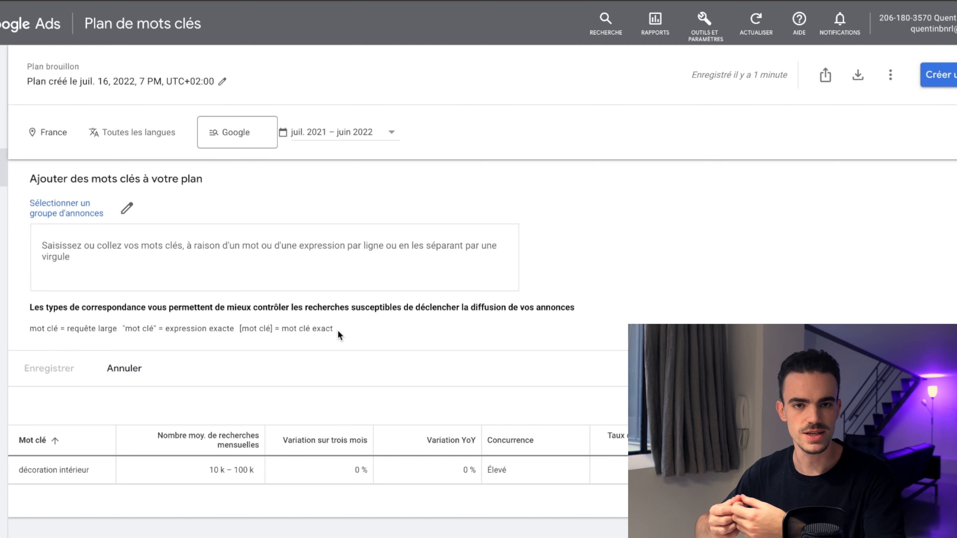
drag(339, 335, 250, 331)
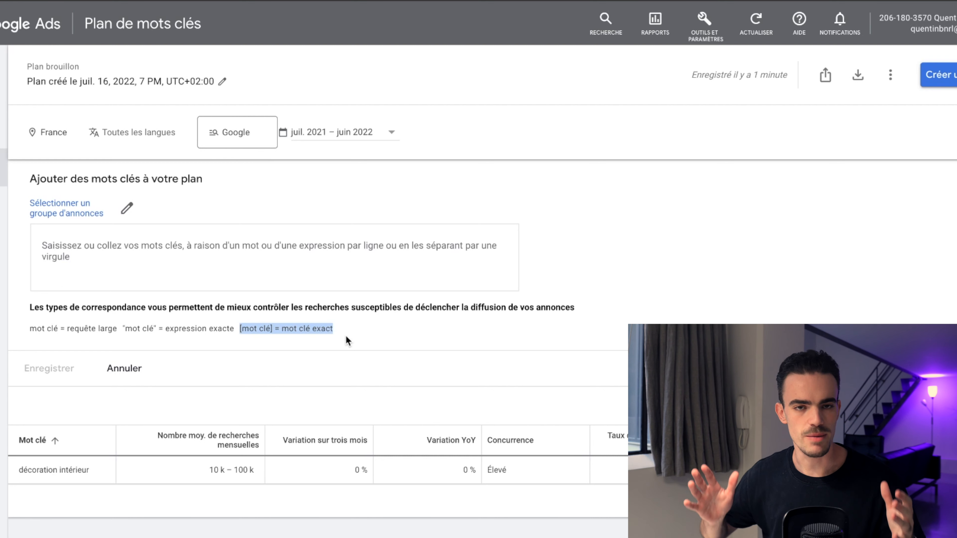
Step: Add the exact-match keyword [décoration intérieur] to the plan, selecting an ad group before saving
click(196, 257)
text([décoration intérieur)
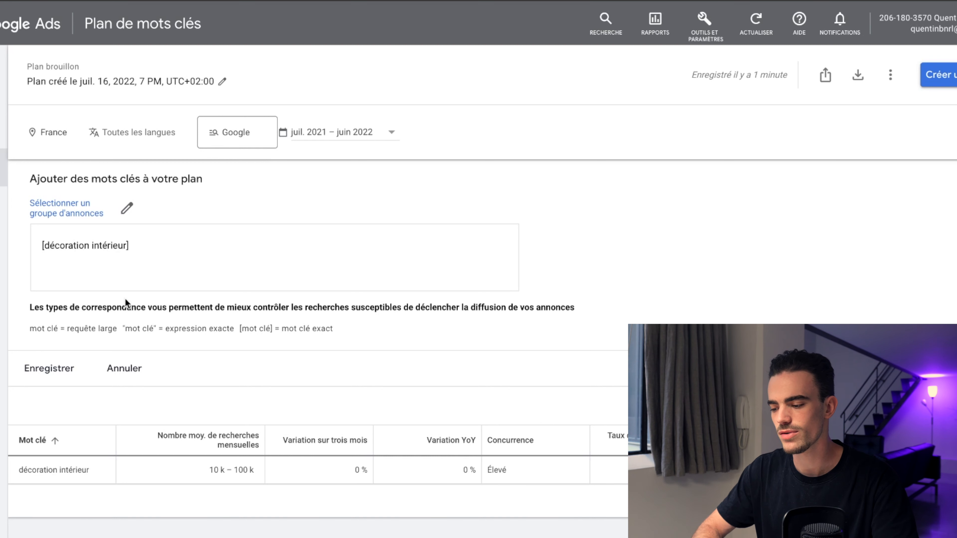
click(56, 369)
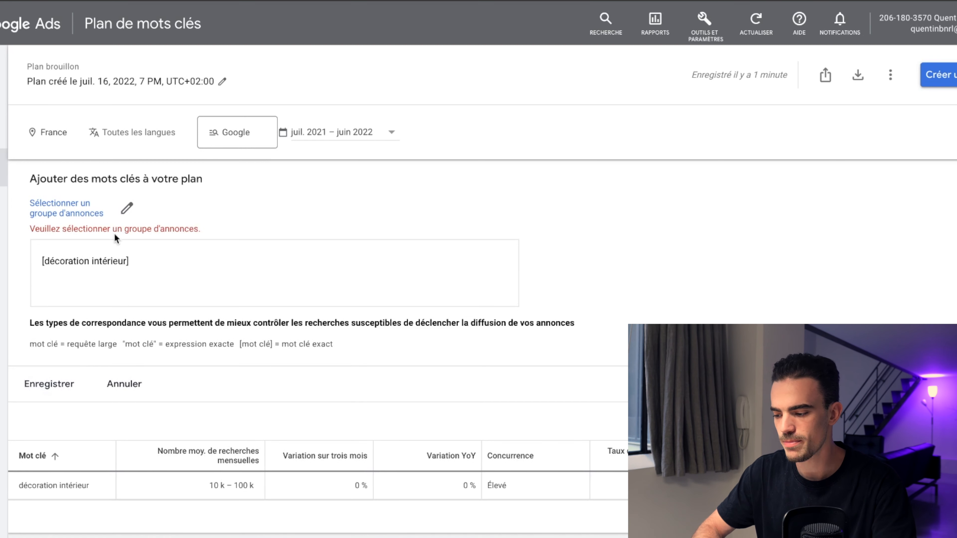
click(54, 213)
click(90, 260)
click(72, 364)
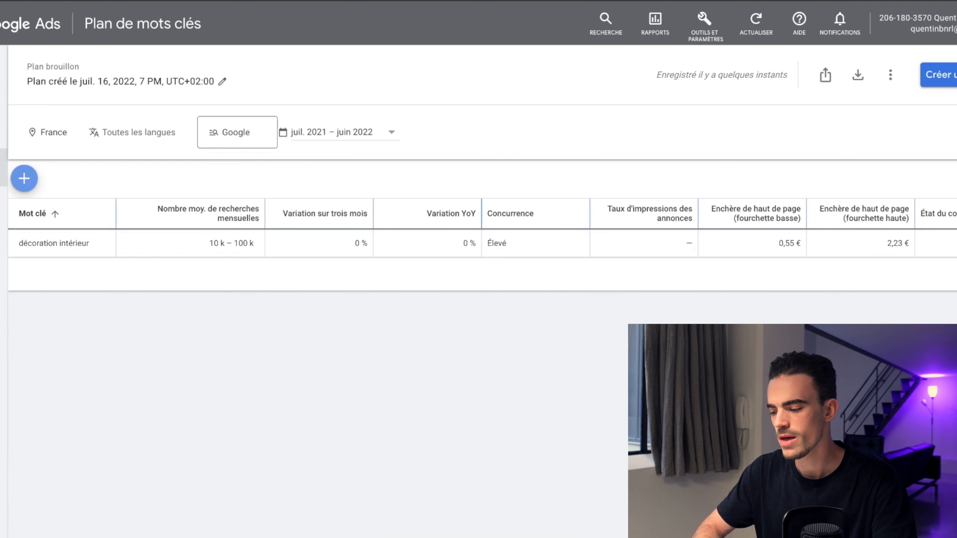
Step: Add the phrase-match keyword "décoration intérieur" to the ad group, fixing its spelling and quotes before saving
key(super+r)
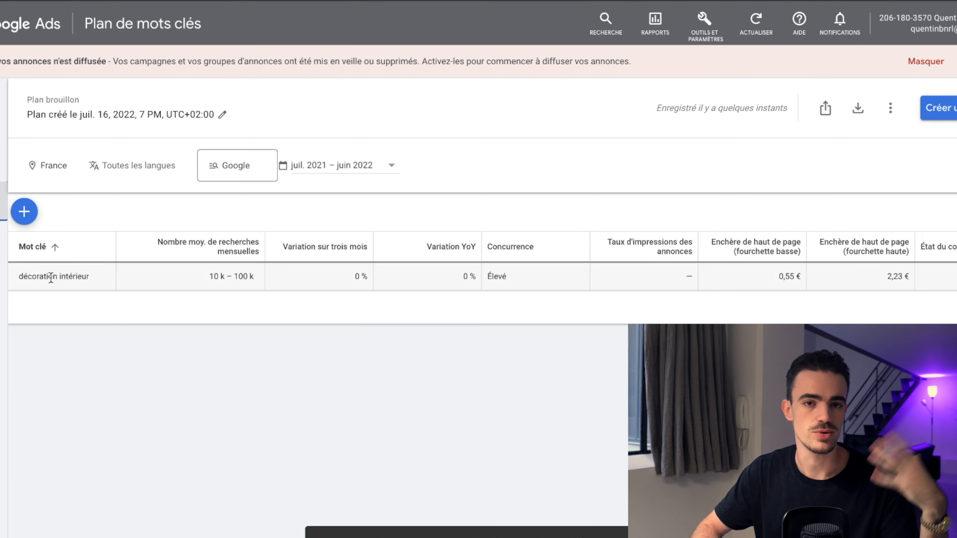
click(24, 211)
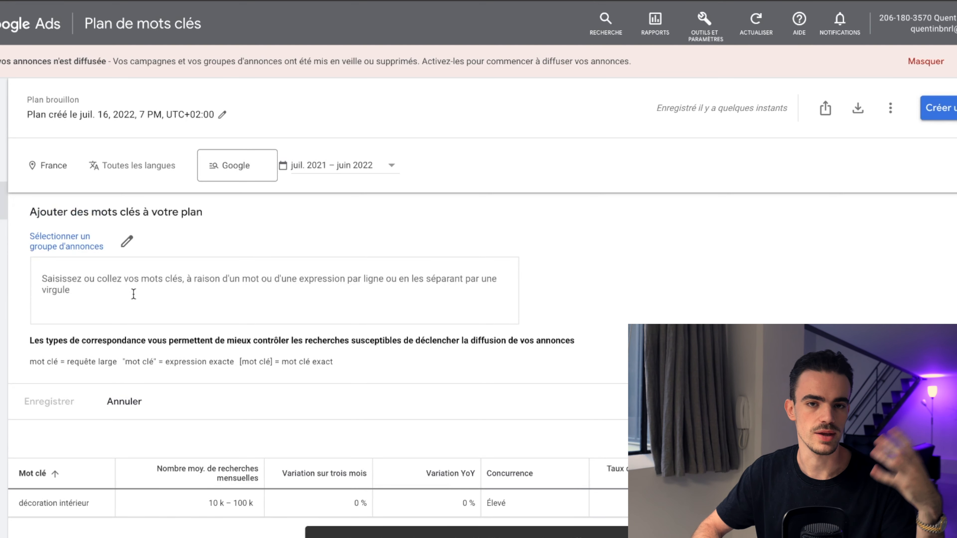
text(décoriation intérieur")
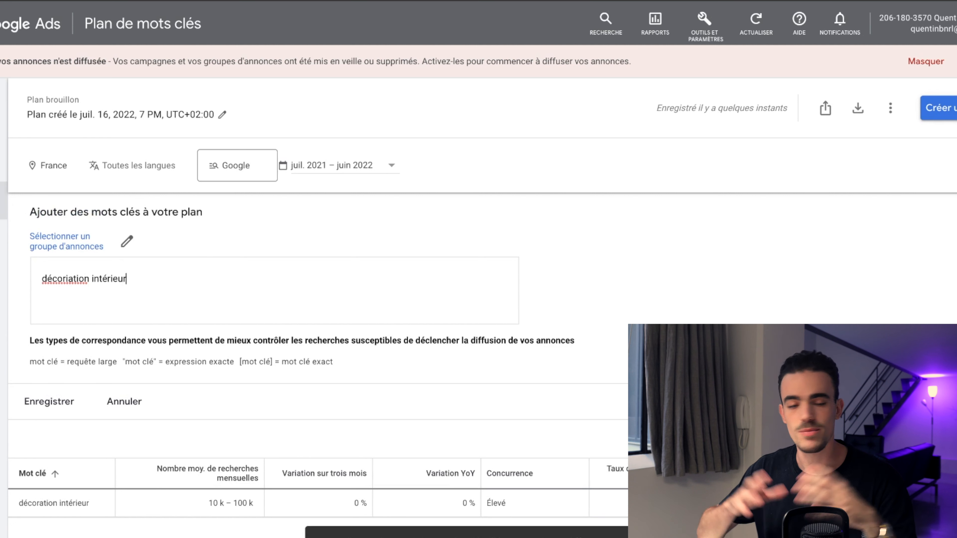
click(68, 278)
key(BackSpace)
click(42, 279)
text(")
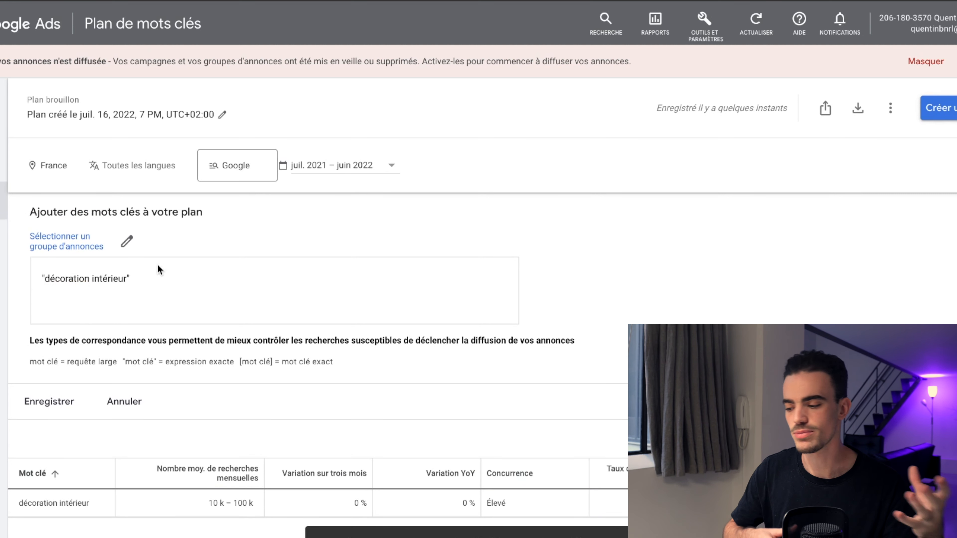
click(51, 243)
click(100, 278)
click(57, 404)
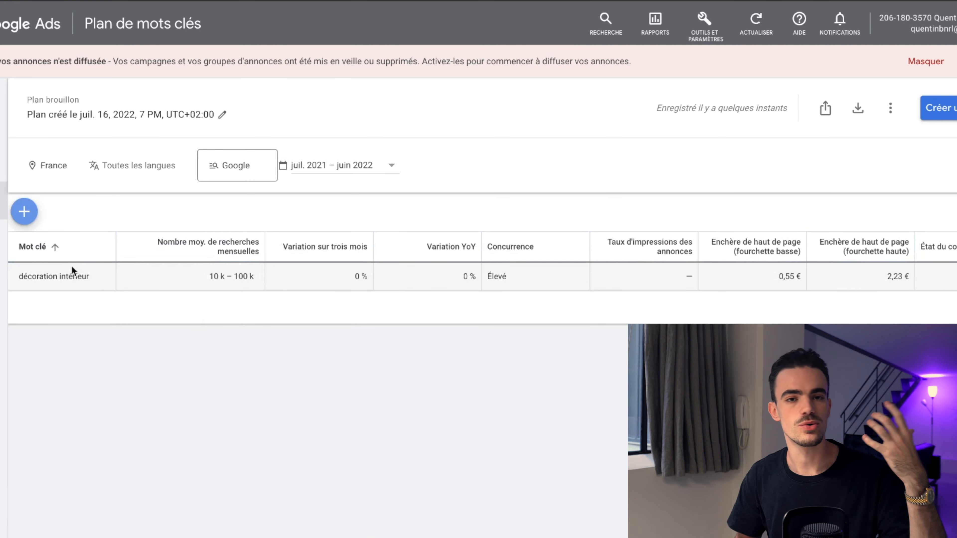
Step: Add the keyword clavier to the plan
click(24, 212)
click(158, 280)
text("clavier)
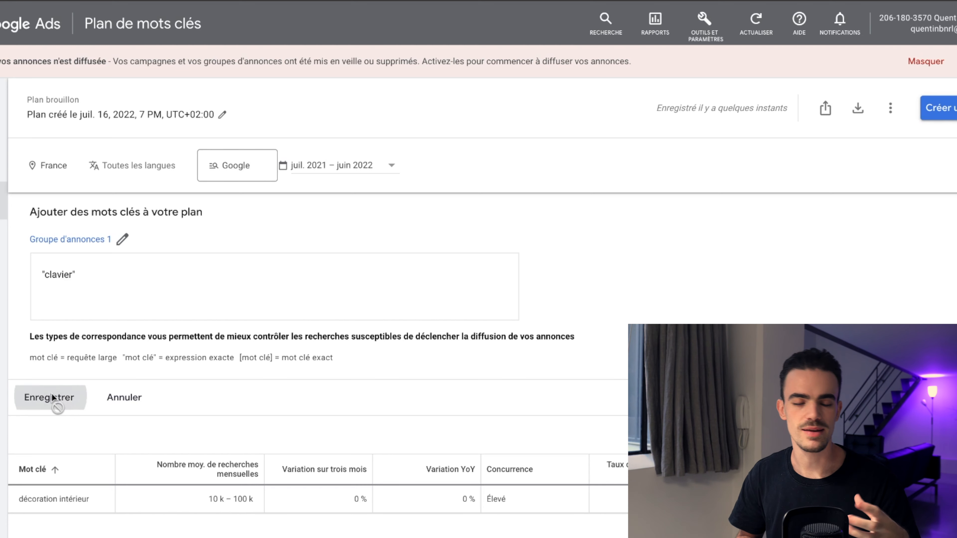
click(51, 396)
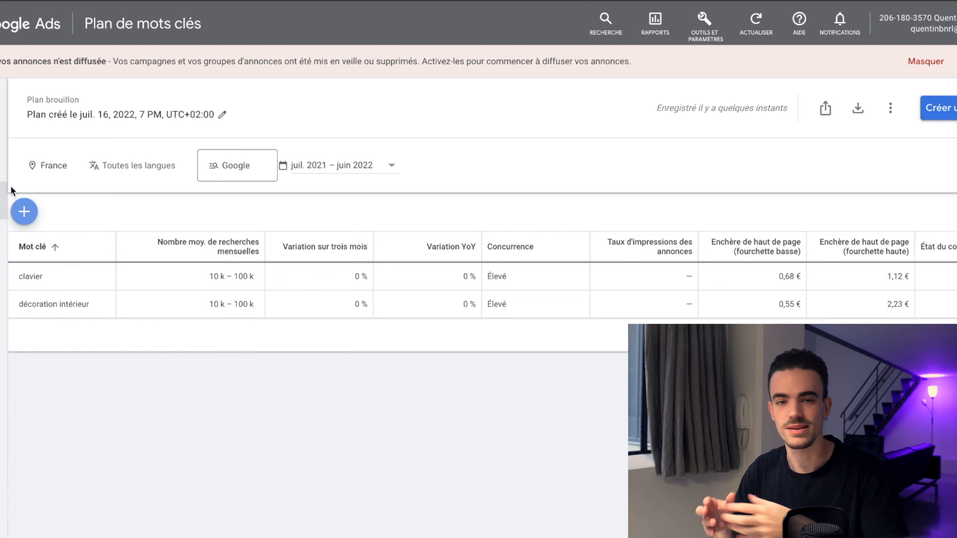
Step: Leave Keyword Planner and start a new campaign from the campaigns overview
click(2, 23)
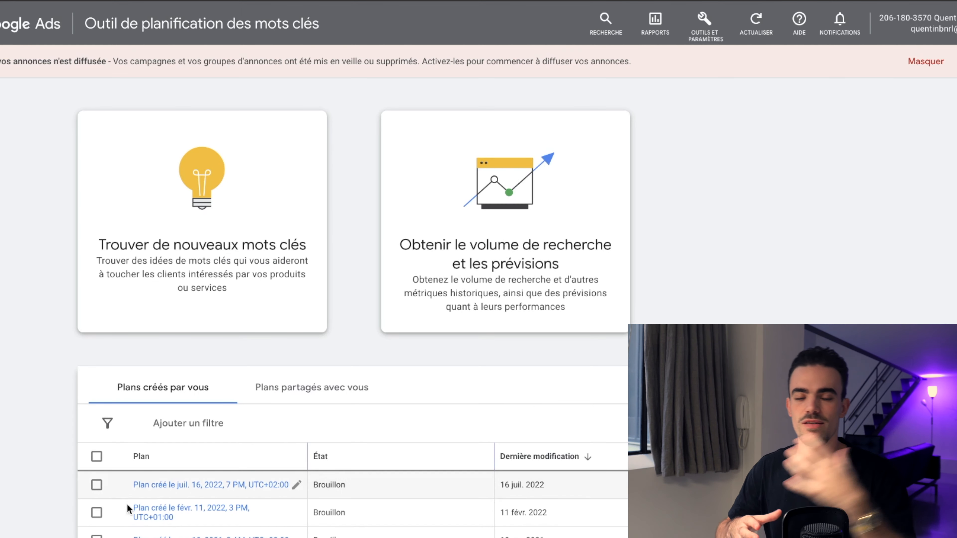
click(151, 486)
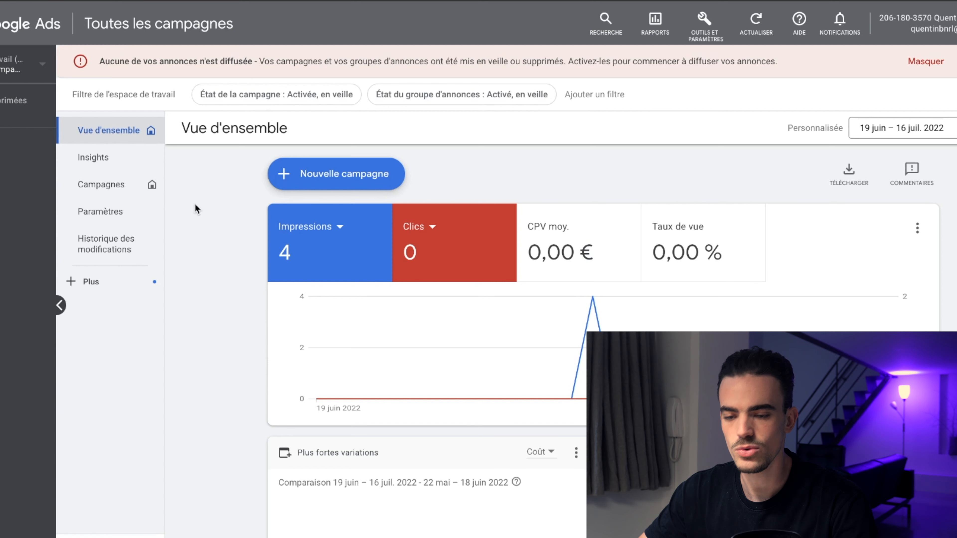
click(301, 183)
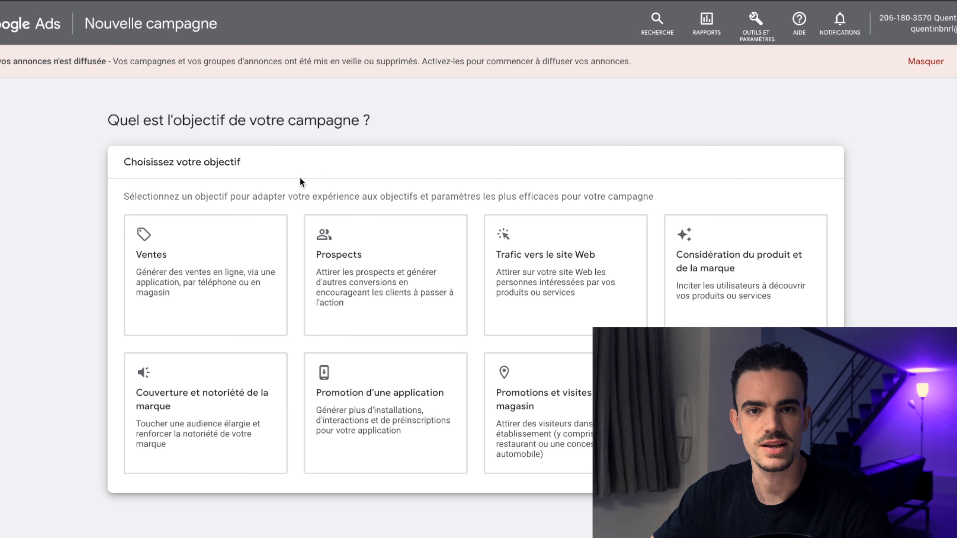
Step: Choose Ventes as the campaign objective and review its conversion goals
click(213, 261)
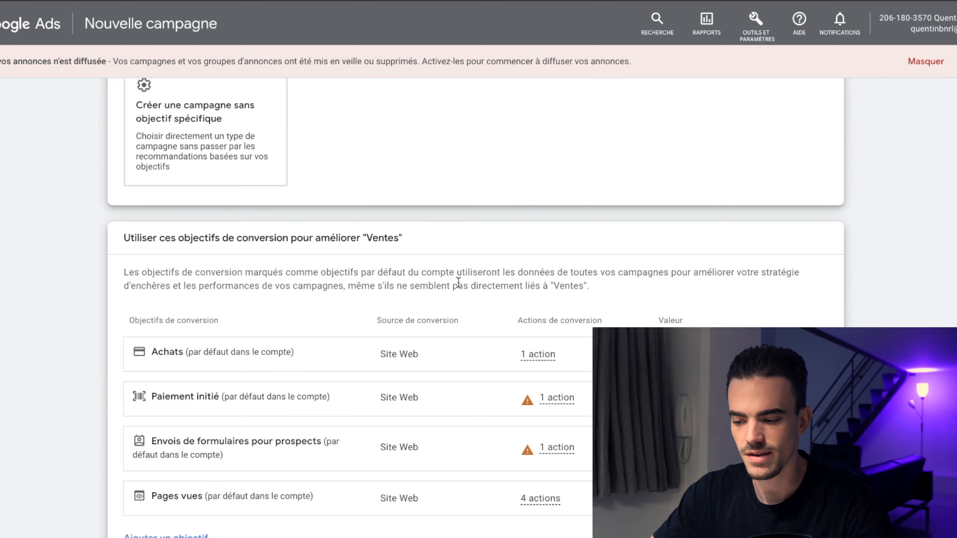
scroll(459, 283, up, 6)
scroll(412, 359, down, 8)
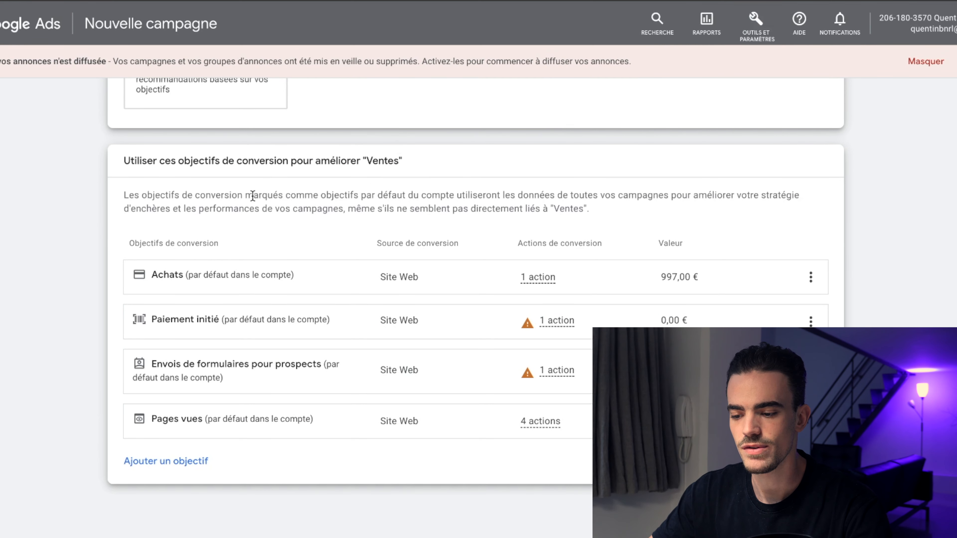
scroll(207, 261, up, 6)
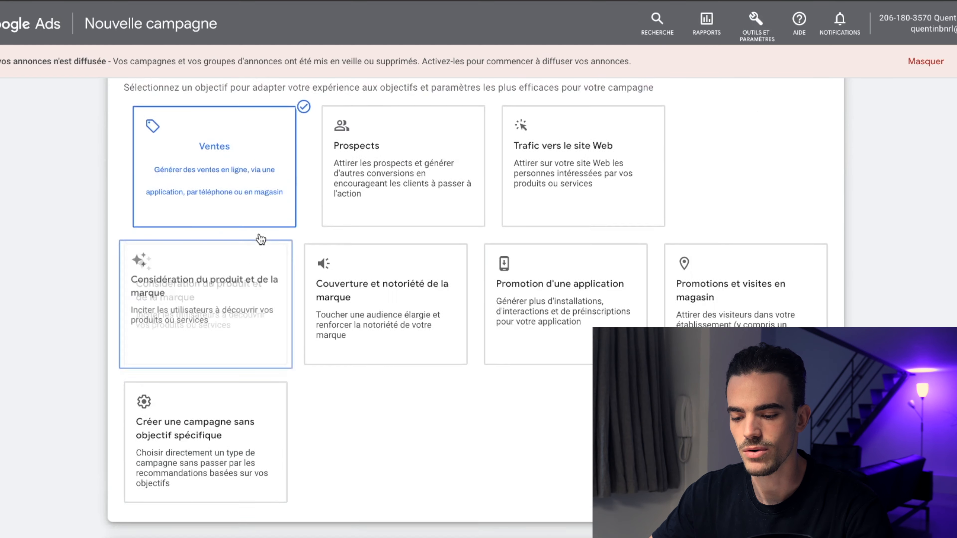
click(377, 185)
scroll(444, 441, down, 6)
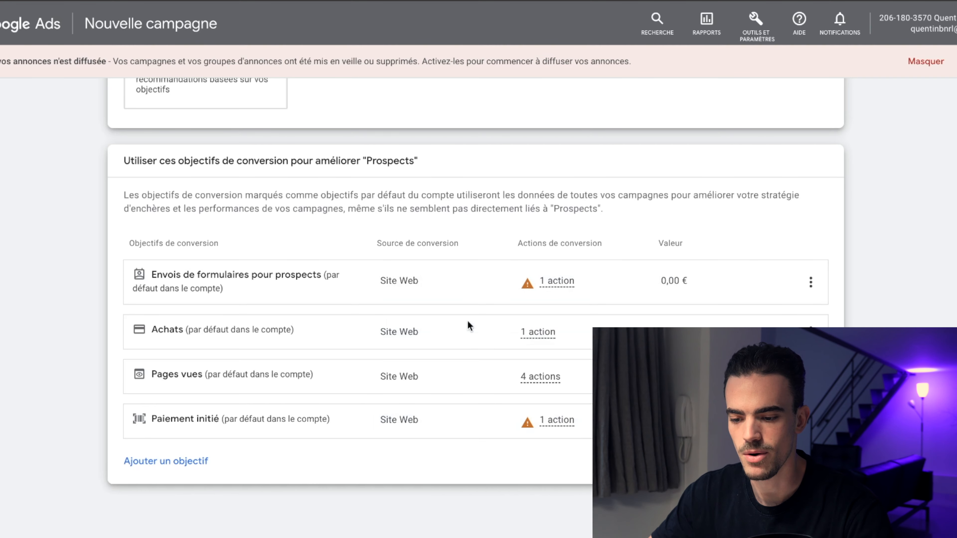
mouse_move(492, 386)
scroll(419, 190, up, 10)
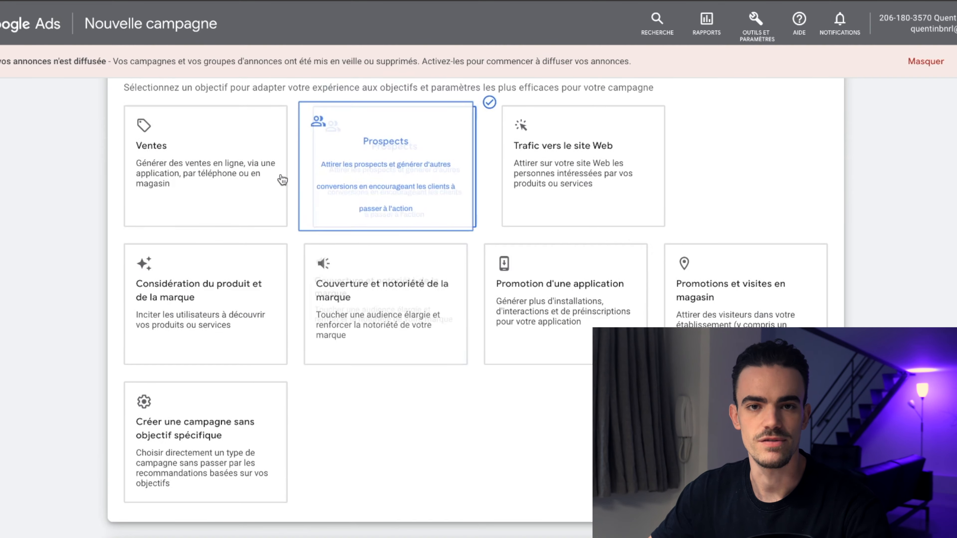
click(229, 176)
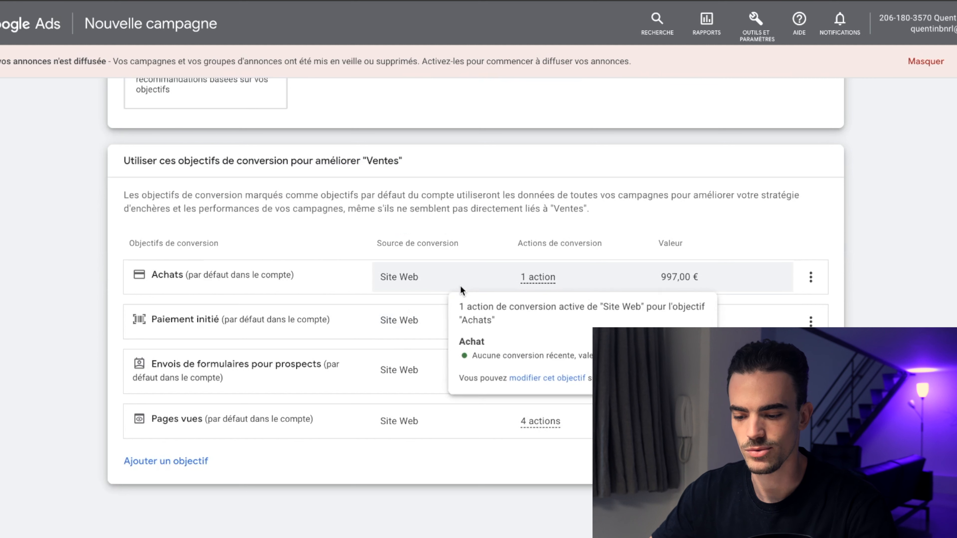
Step: Inspect the conversion actions attached to the Ventes goals and the campaign type options
mouse_move(444, 324)
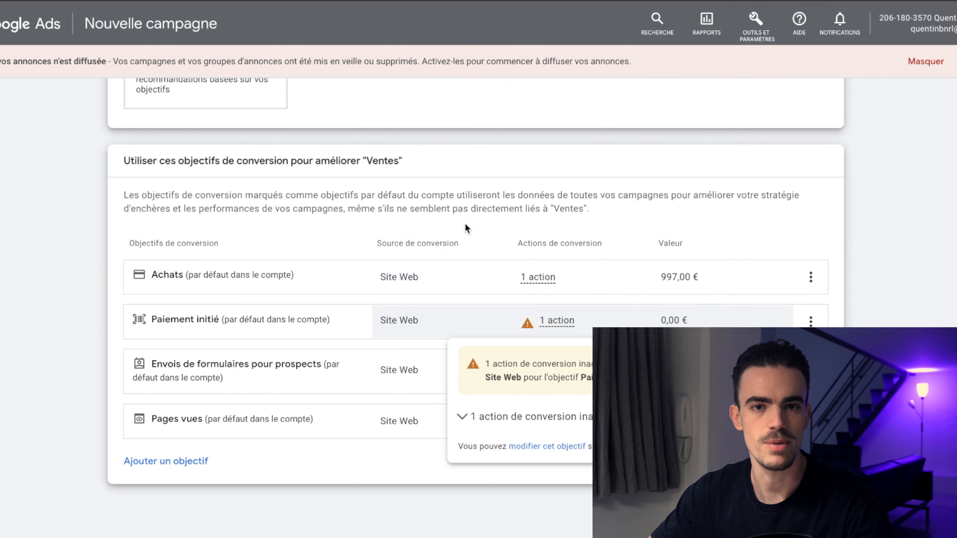
mouse_move(427, 286)
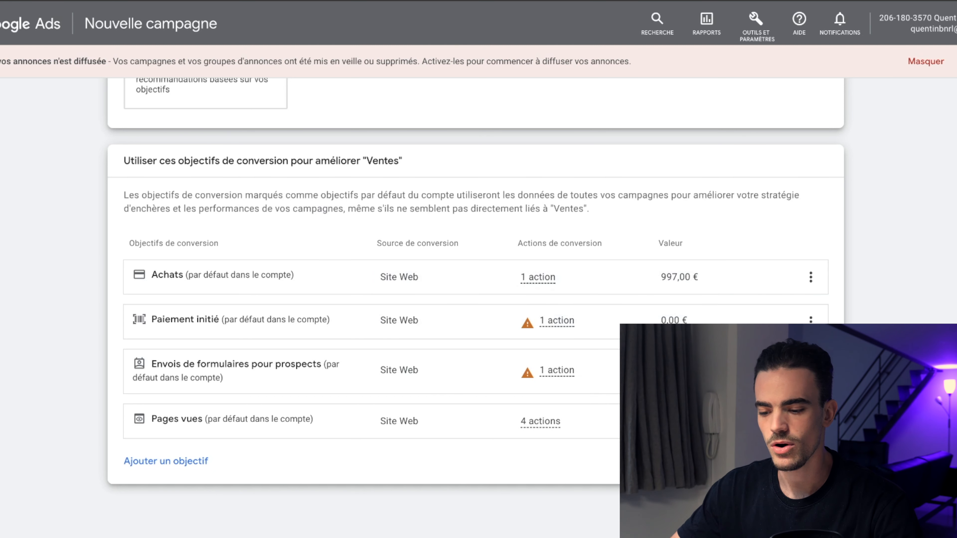
scroll(878, 285, down, 10)
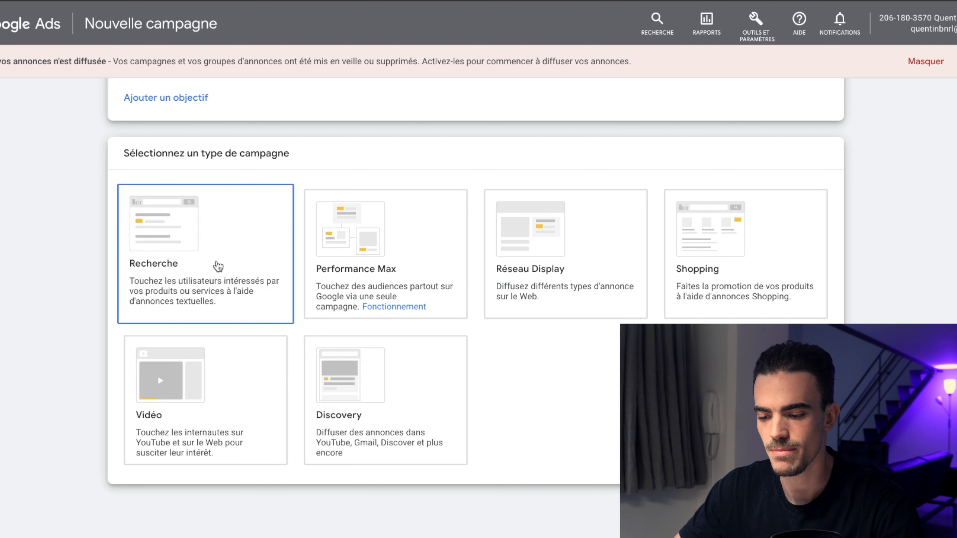
scroll(273, 228, down, 8)
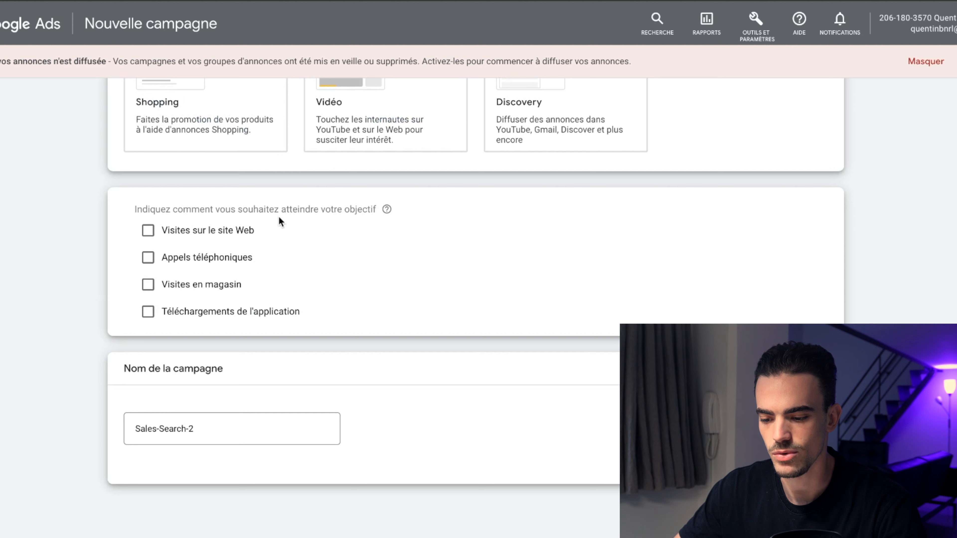
Step: Set website visits to demo.fr as the way to reach the goal and name the campaign ABO // COLD
click(203, 230)
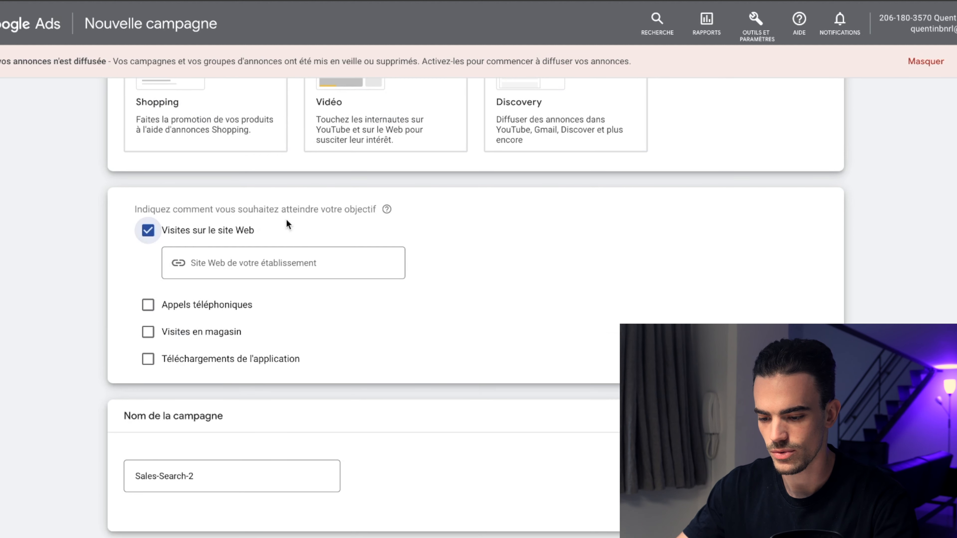
click(263, 262)
text(demo.fr)
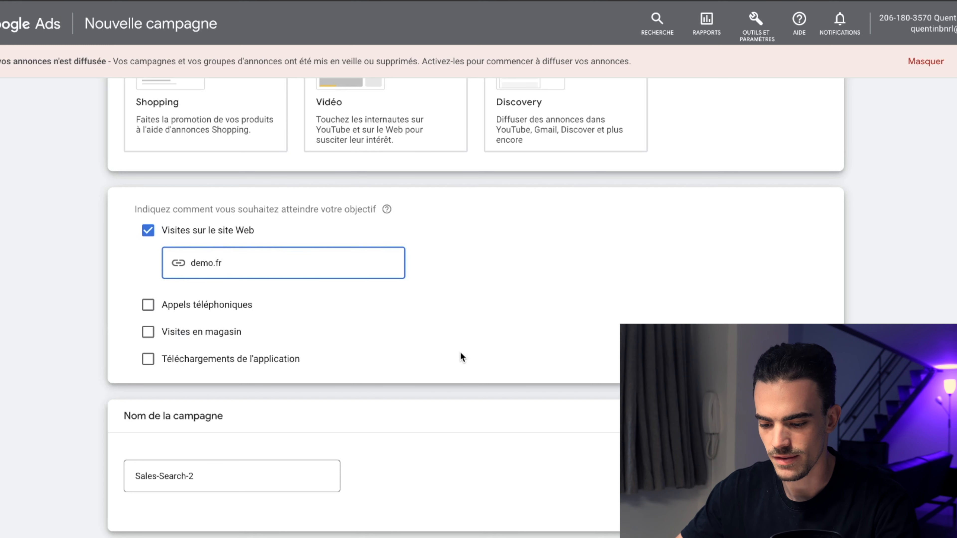
triple_click(218, 473)
text(ABO // COLD)
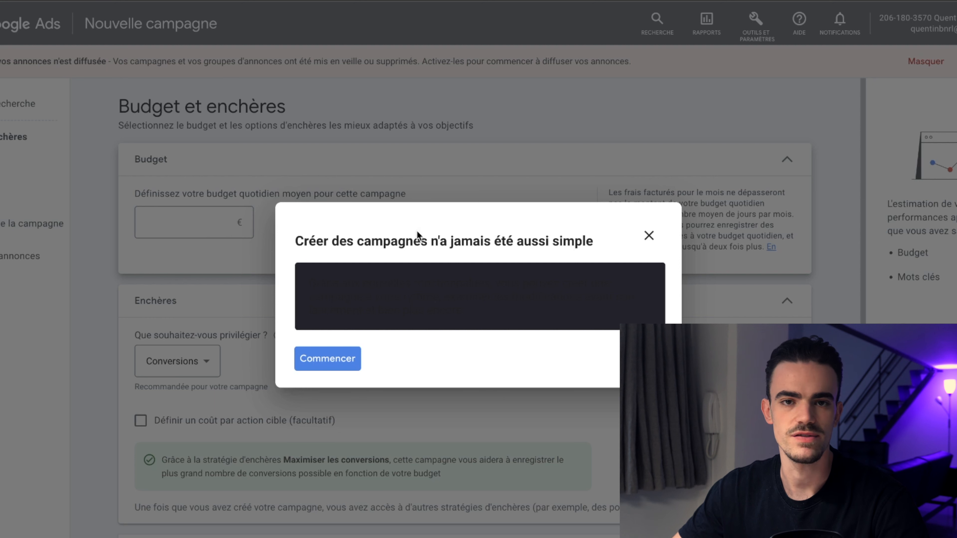
Step: Dismiss the campaign creation guide and set the average daily budget to 50 €
click(648, 236)
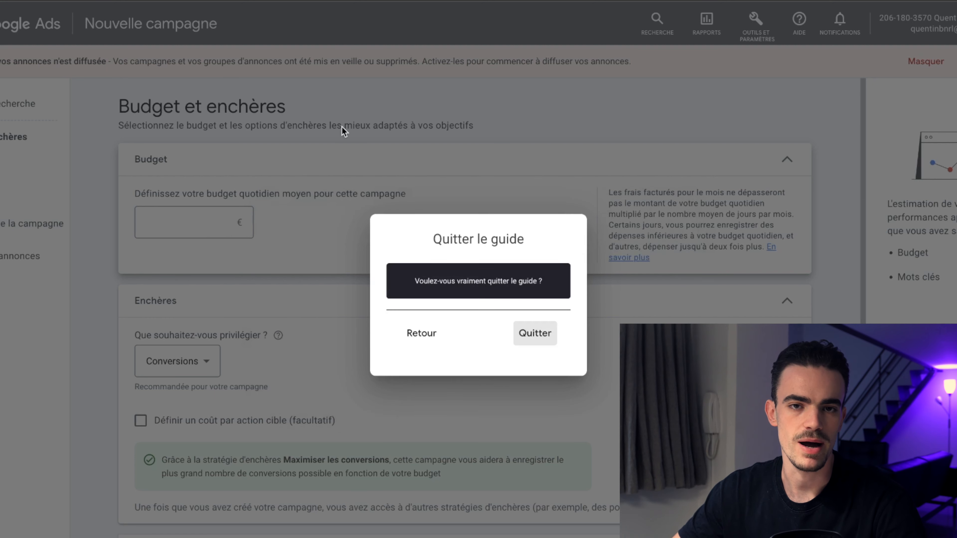
click(522, 331)
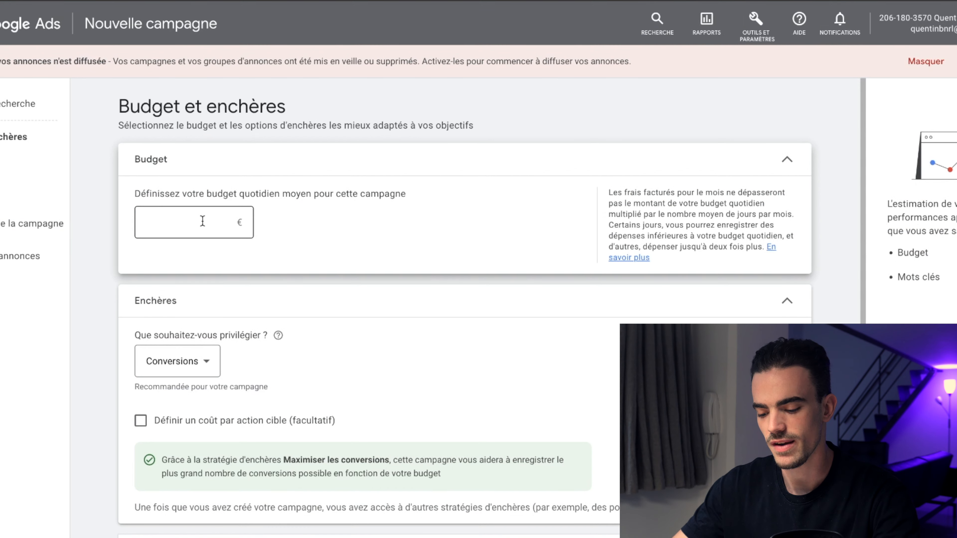
click(202, 221)
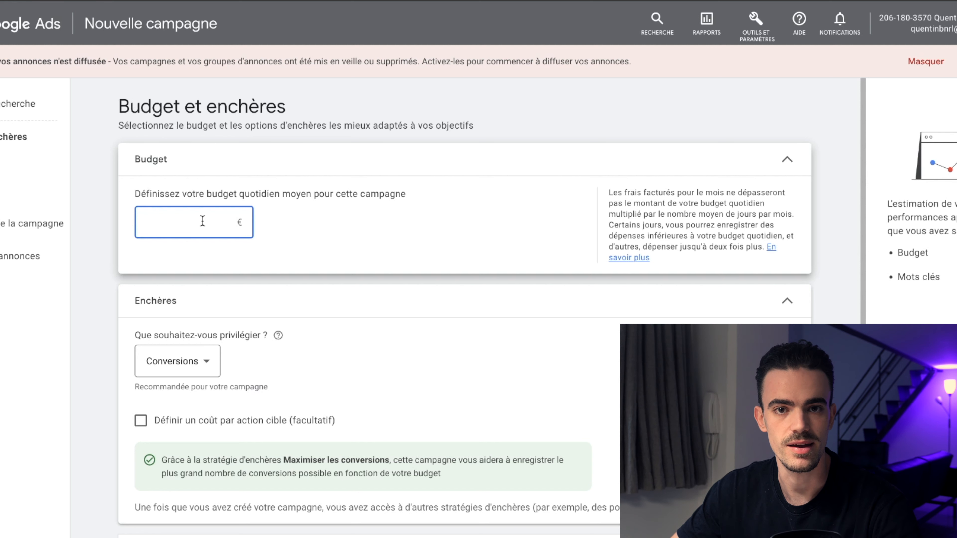
text(50)
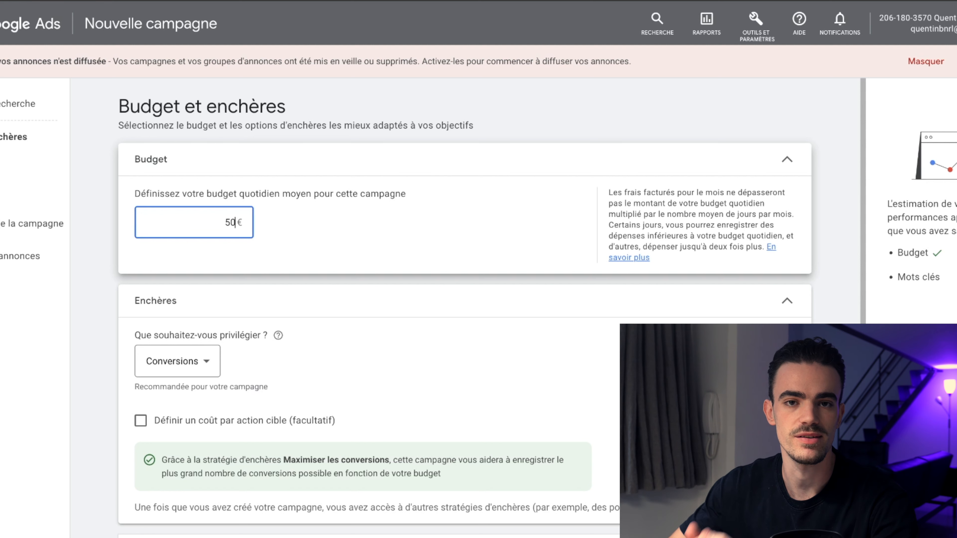
click(101, 215)
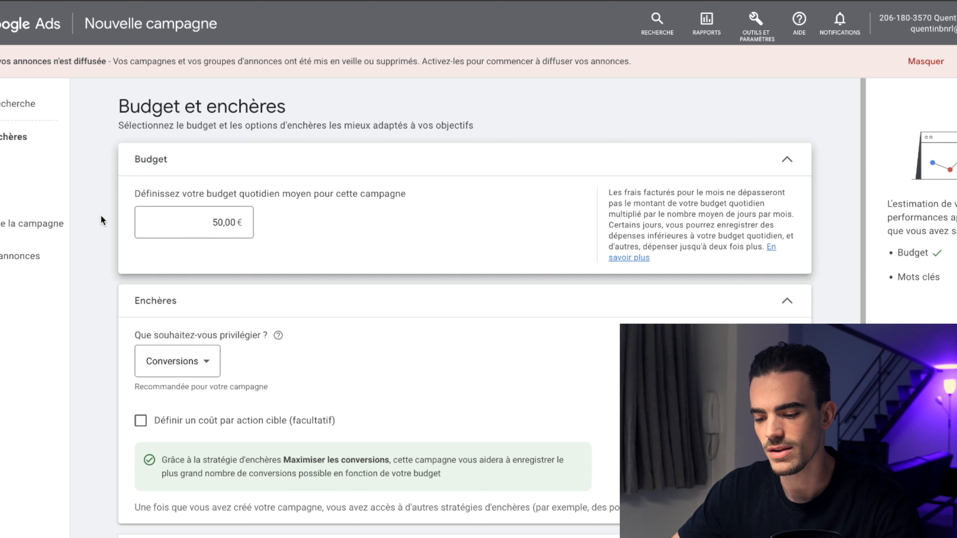
scroll(295, 361, down, 2)
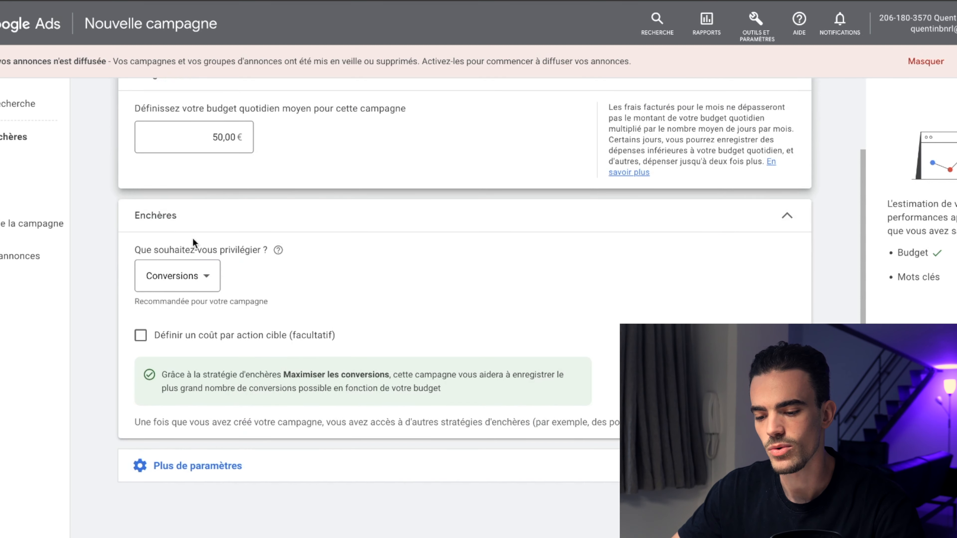
Step: Keep Conversions as the bidding focus and continue to the campaign settings
click(208, 280)
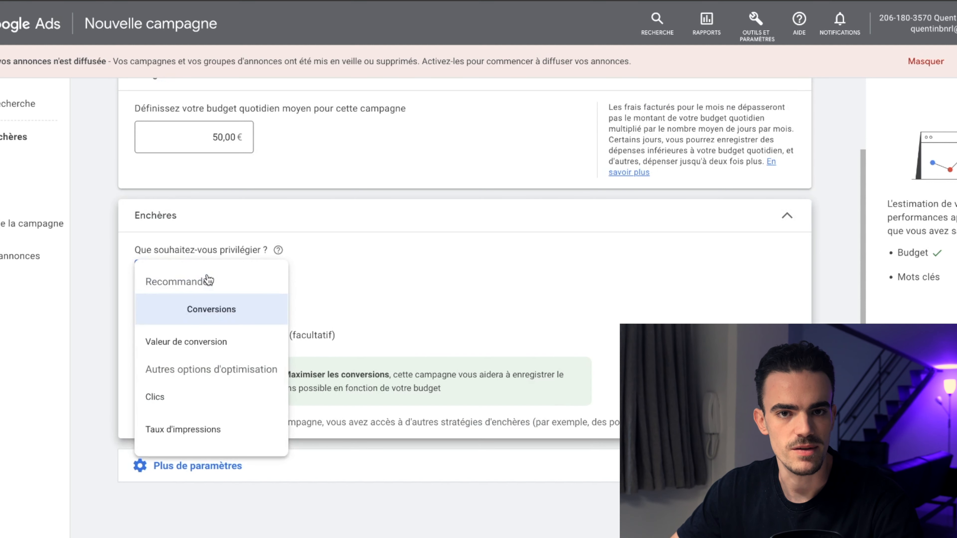
click(209, 280)
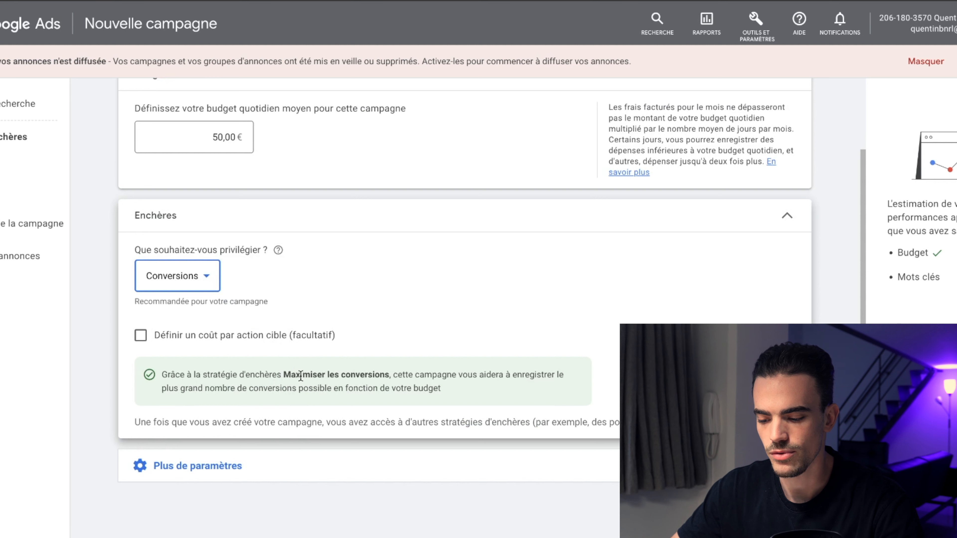
click(377, 465)
scroll(606, 411, down, 1)
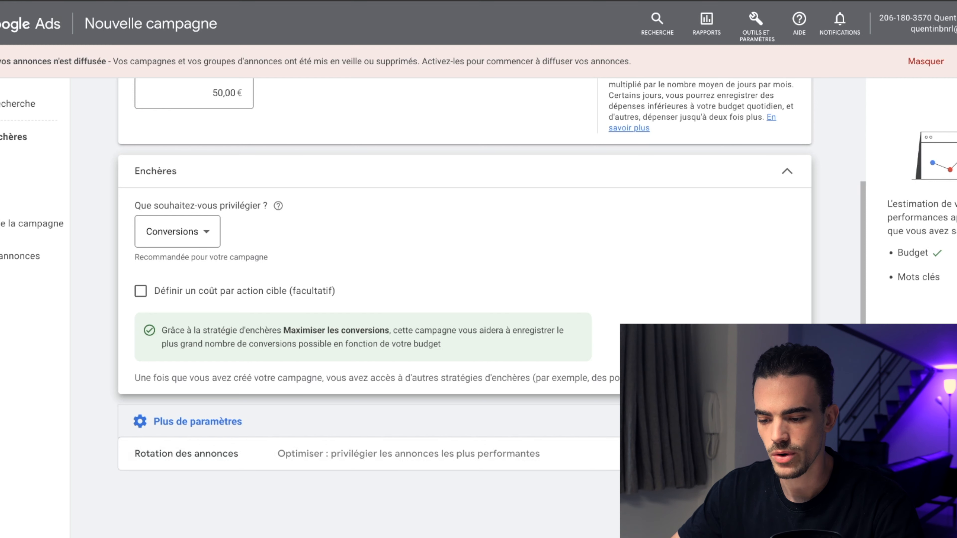
click(786, 497)
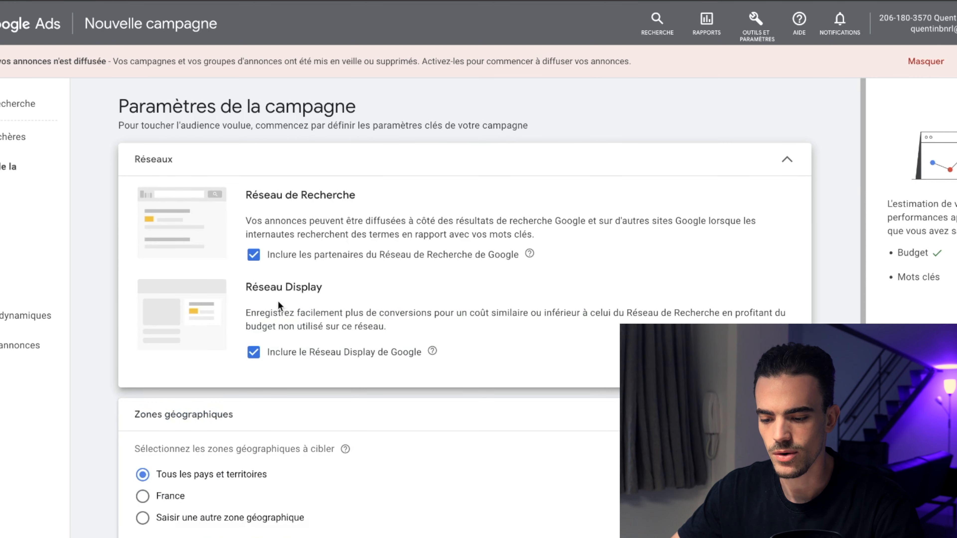
Step: Exclude the Google Display Network and target France as the campaign's geographic zone
click(254, 350)
scroll(556, 439, down, 3)
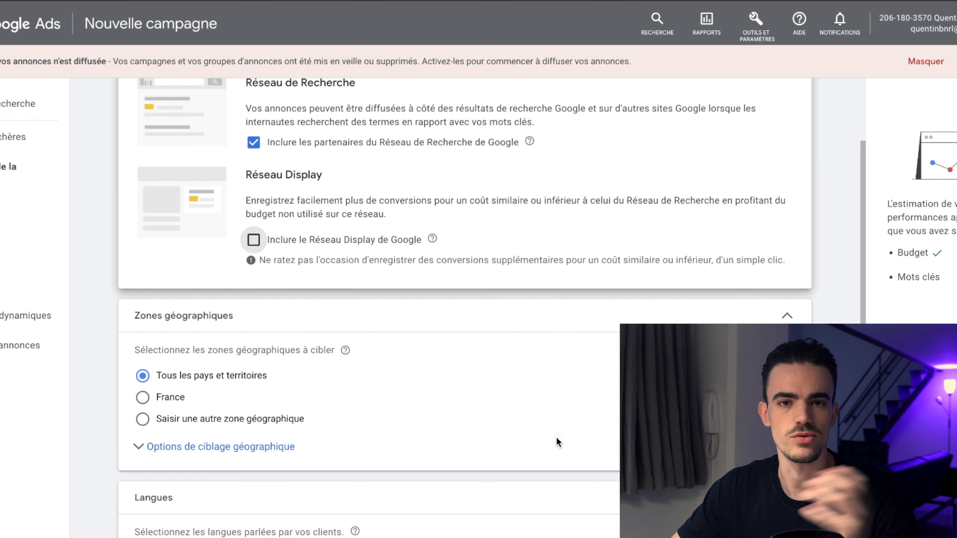
scroll(551, 260, down, 2)
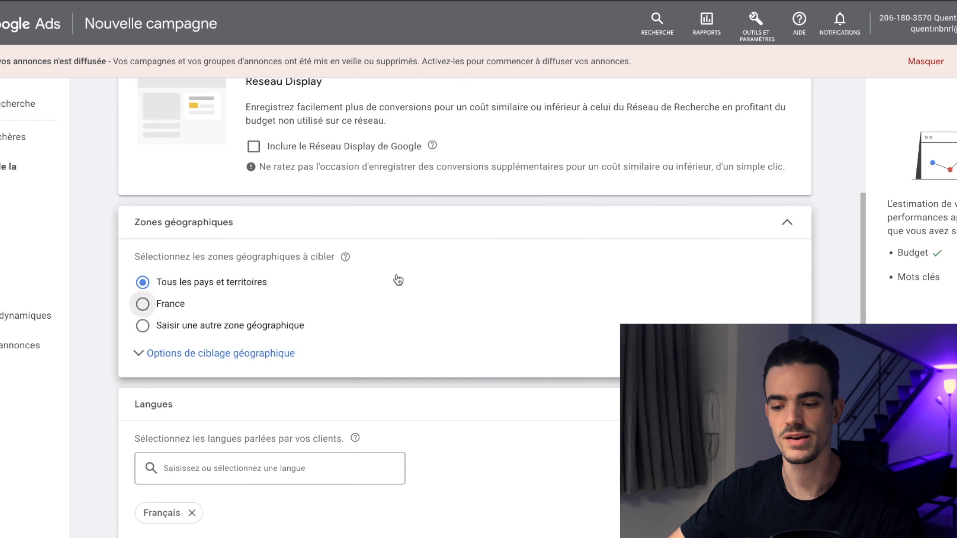
click(143, 305)
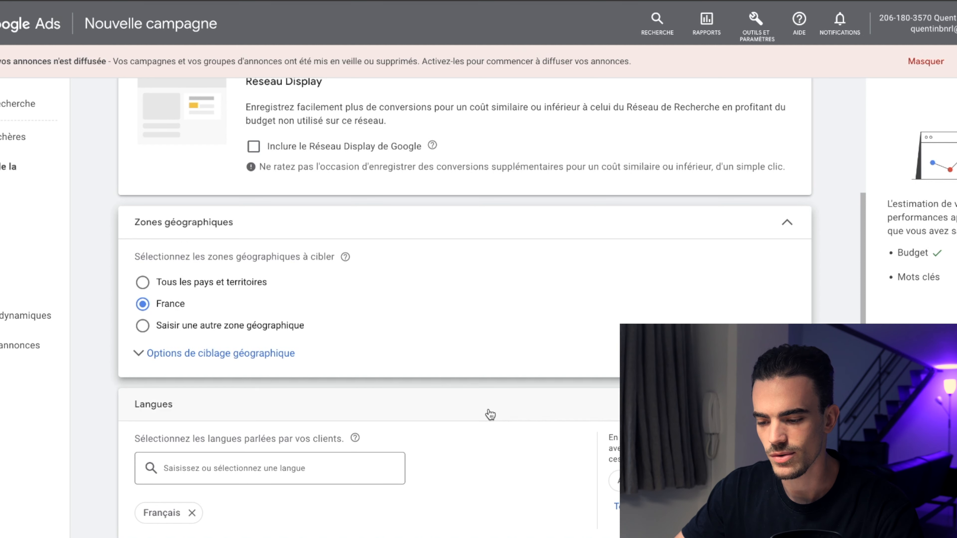
Step: Examine the audience segments, dynamic search ads and ad schedule settings
scroll(489, 377, down, 5)
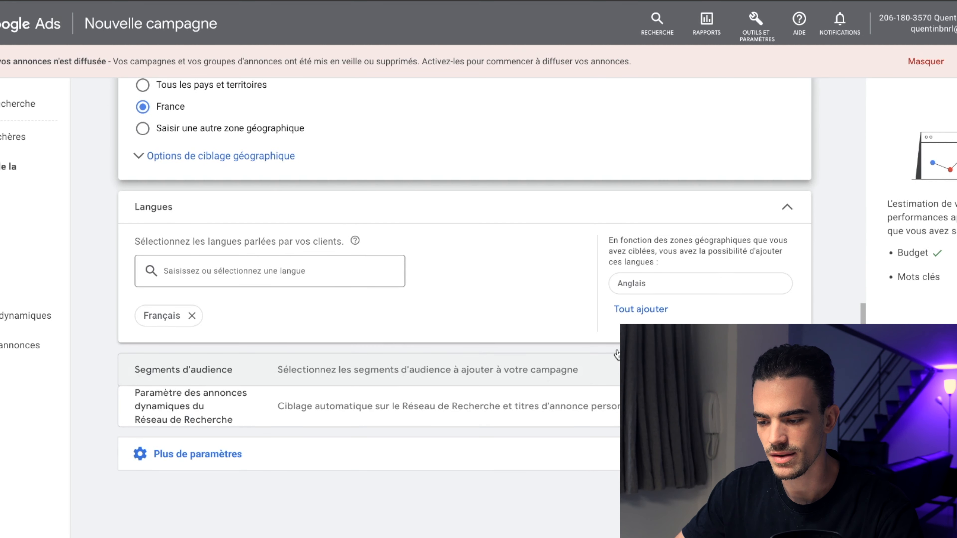
click(401, 375)
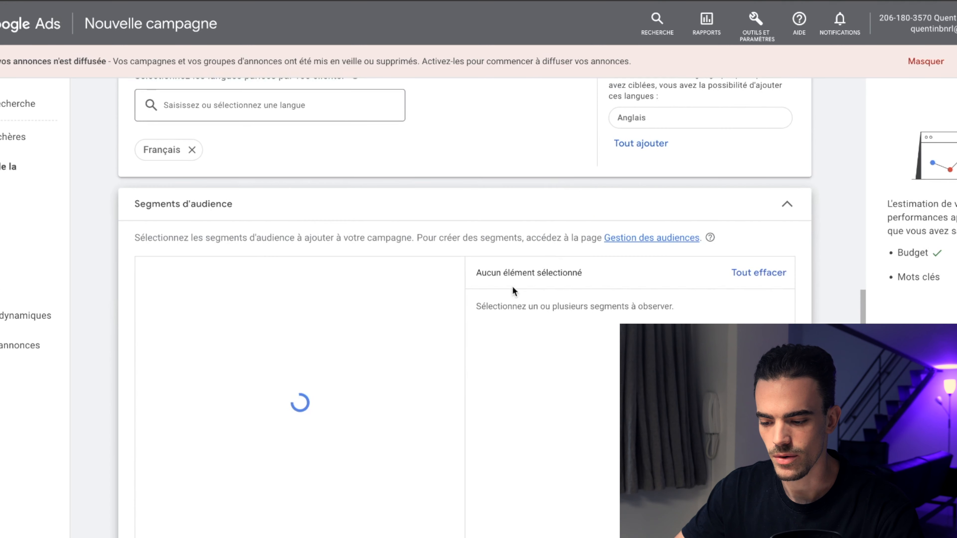
scroll(547, 324, down, 10)
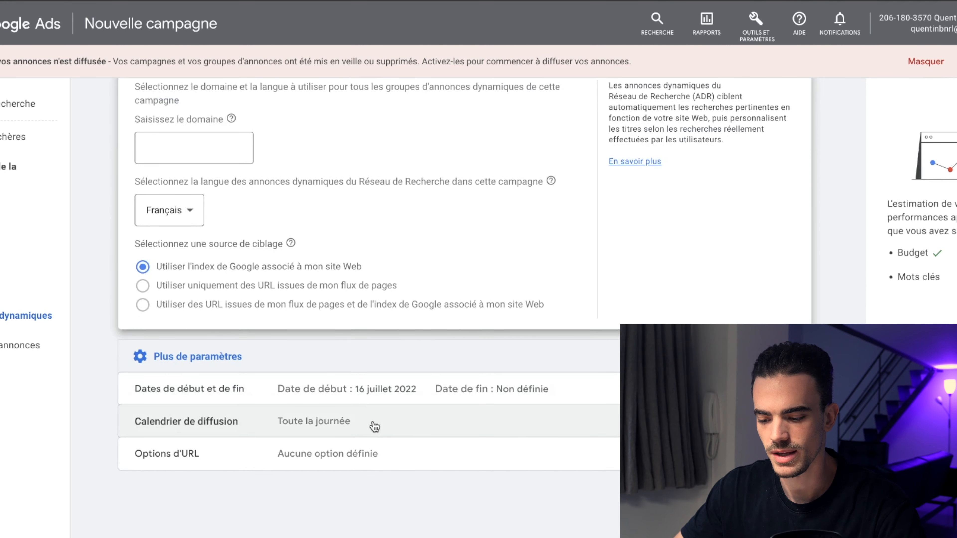
click(498, 434)
scroll(530, 452, down, 1)
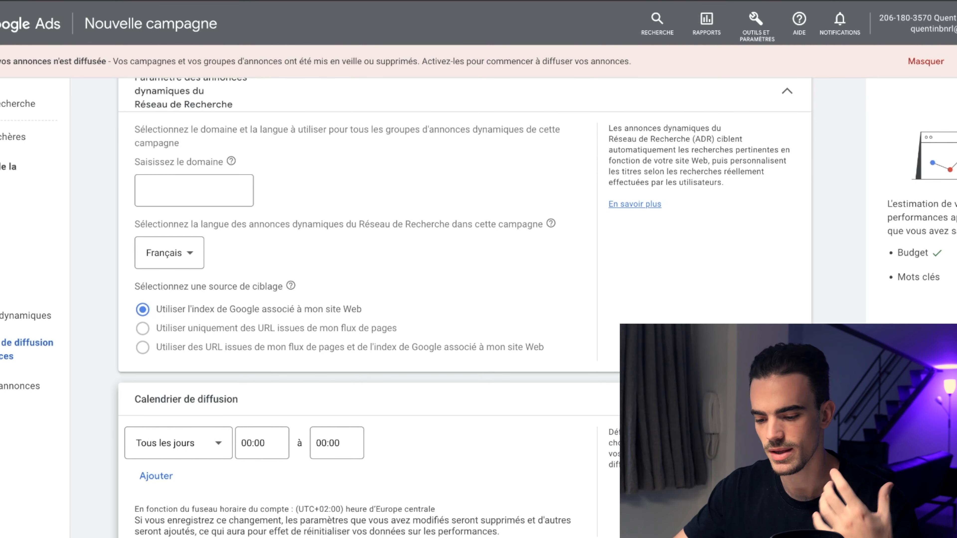
scroll(574, 362, down, 3)
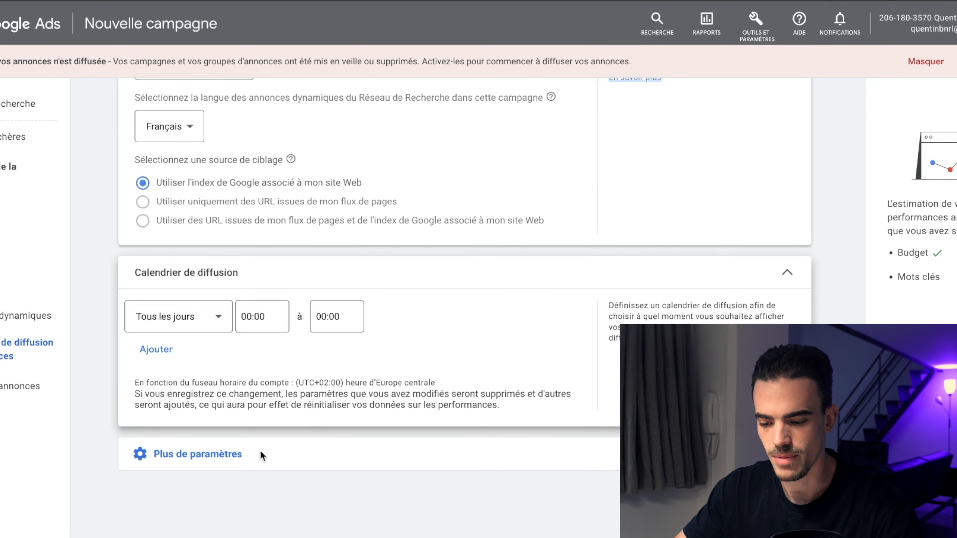
Step: Continue to keywords and ads and enter exact-match keywords [décoration d'intérieur] and [objets déco
click(235, 453)
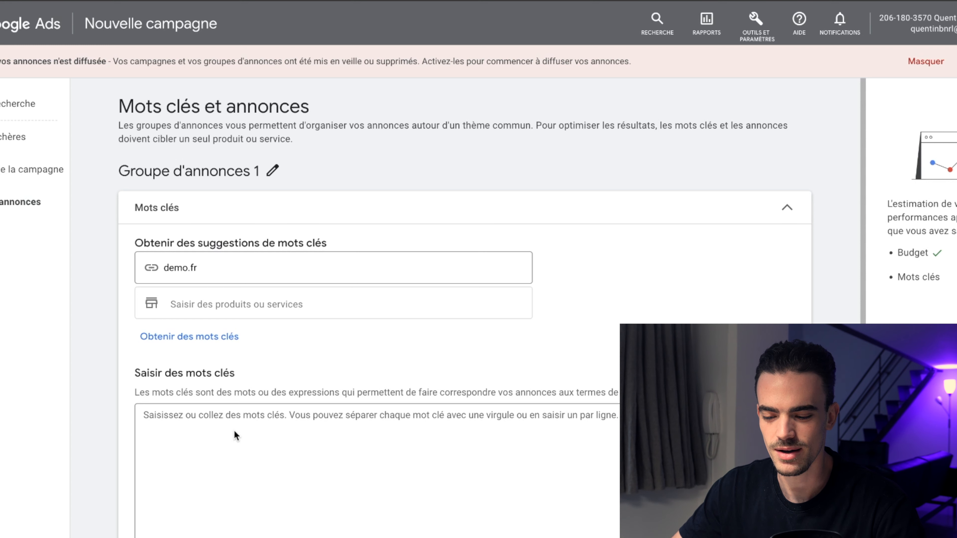
scroll(207, 420, down, 2)
click(207, 421)
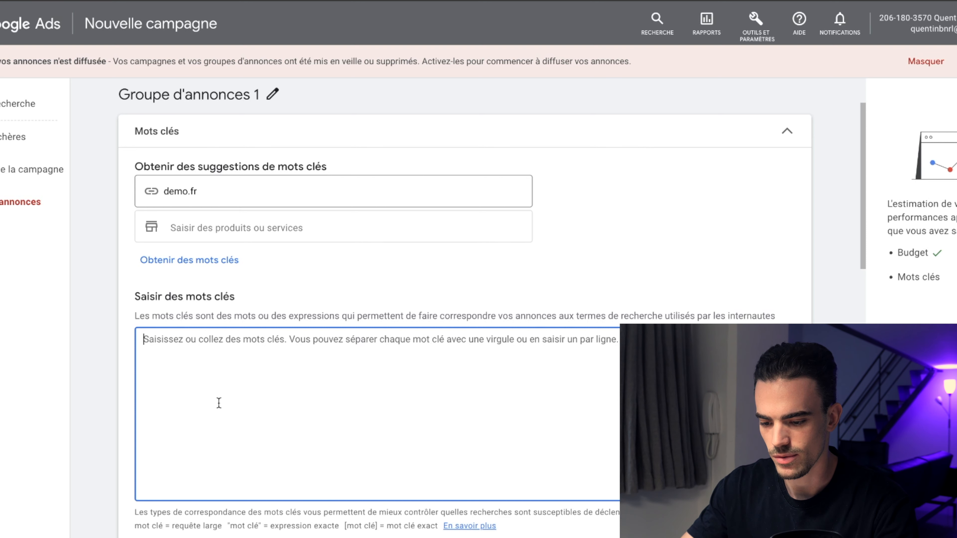
text([)
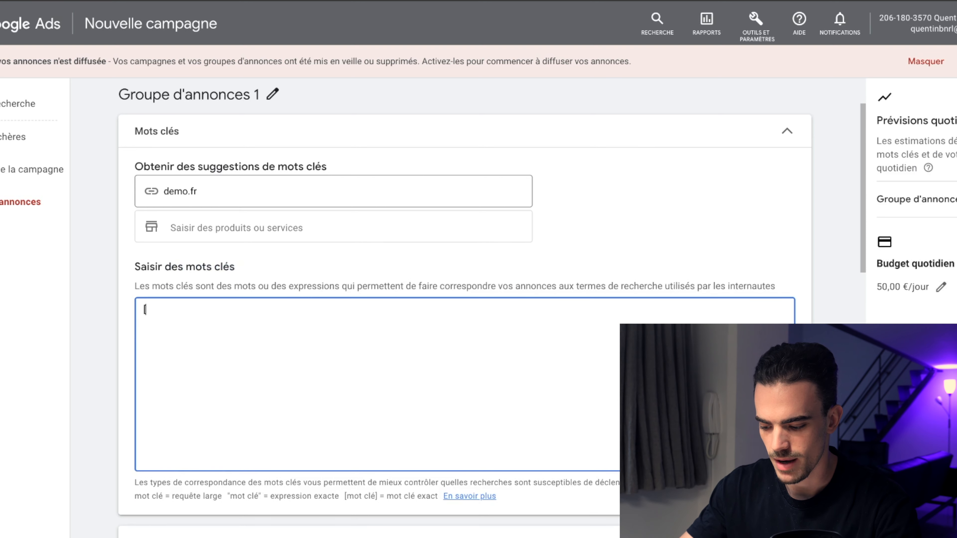
text(décoration d')
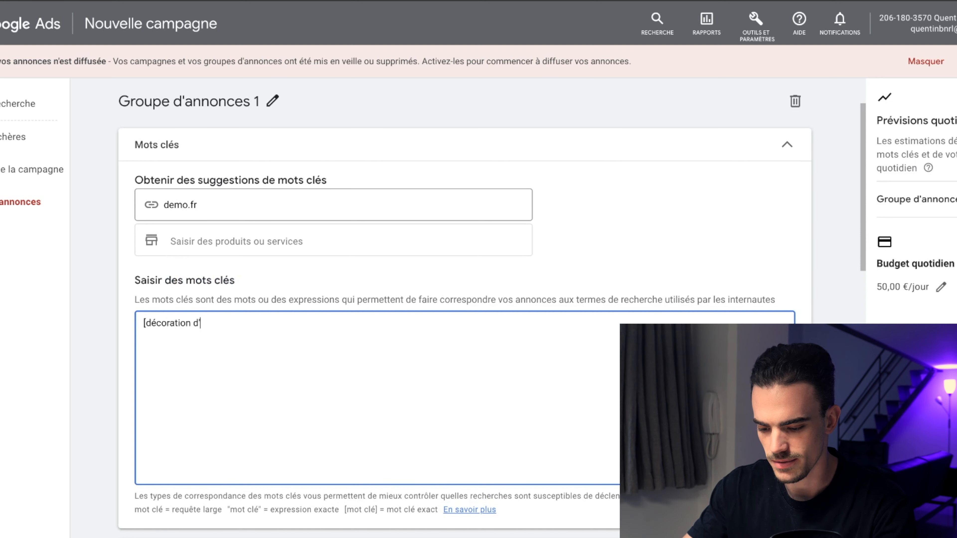
text(intérieur])
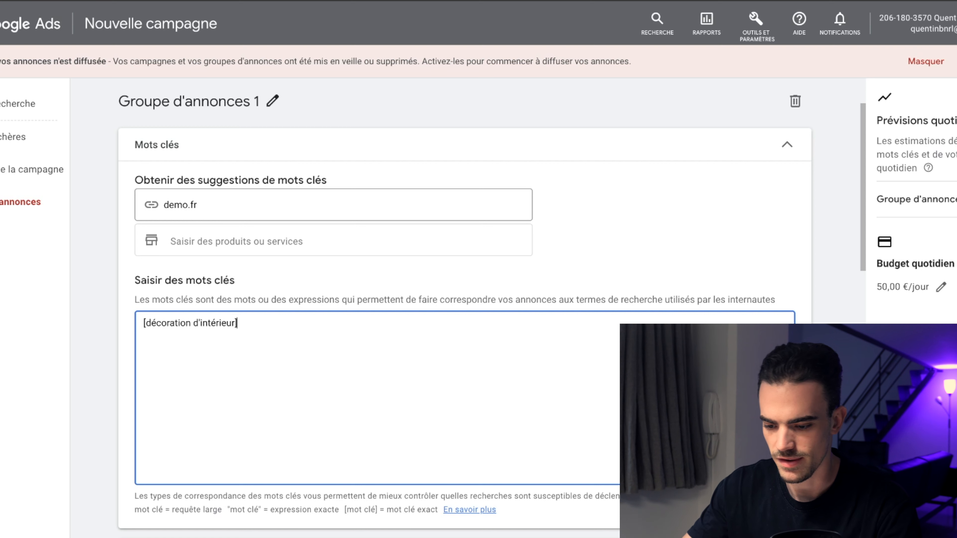
key(Return)
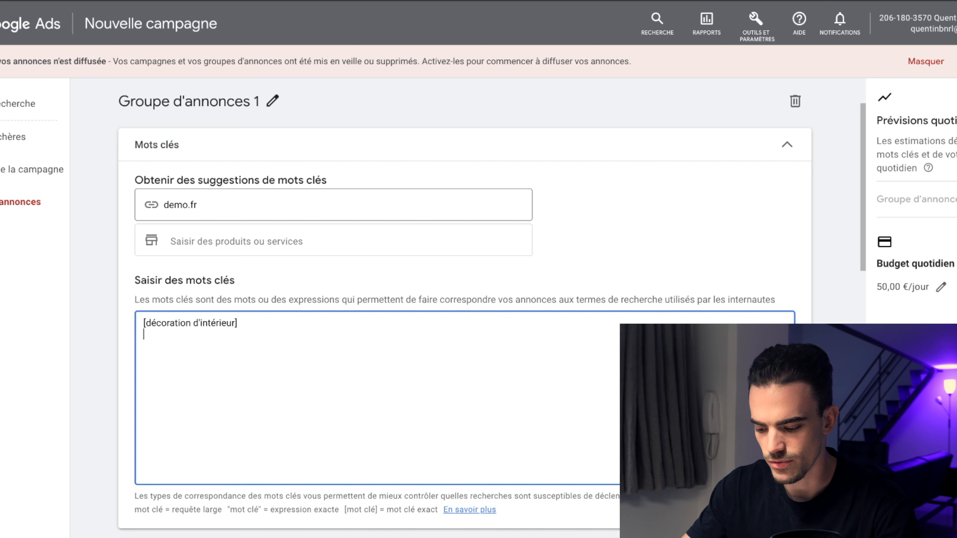
text([)
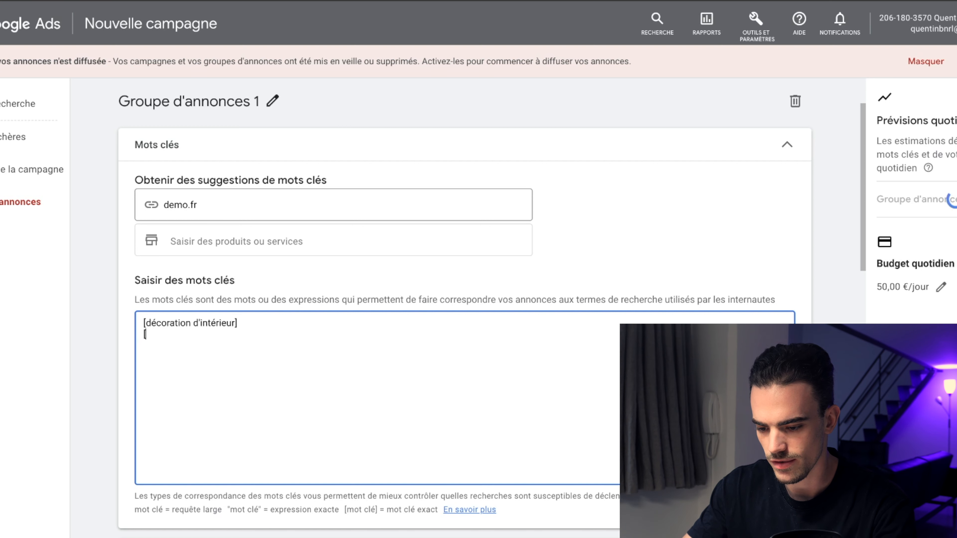
text(objets déco)
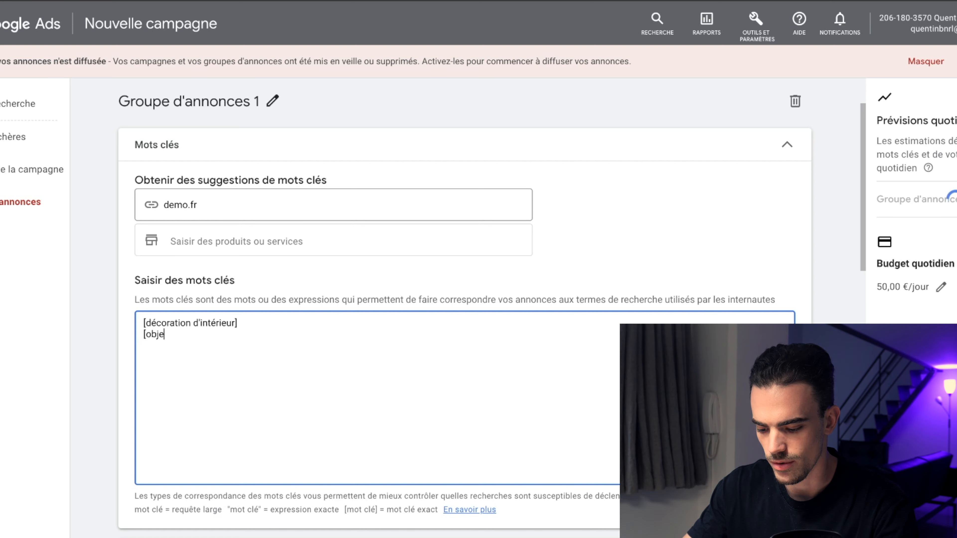
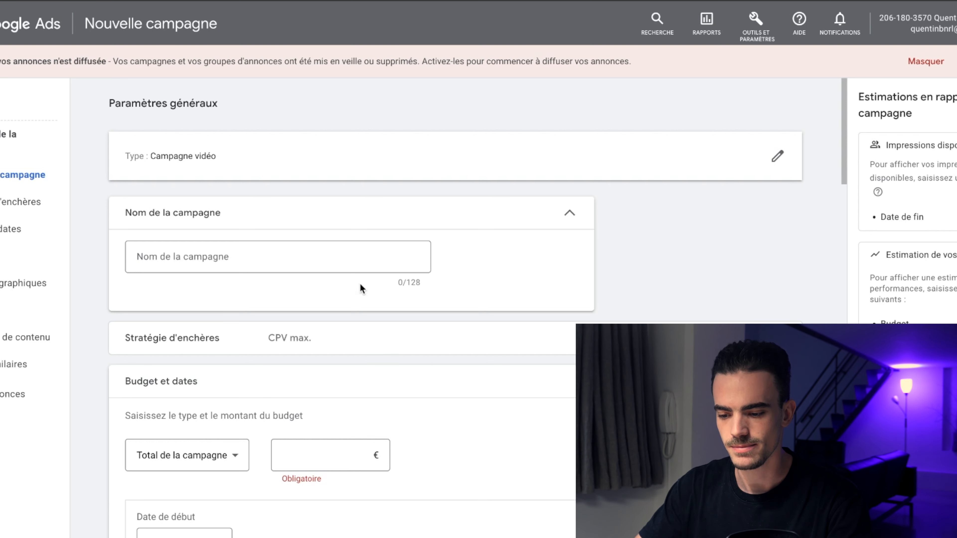
Step: Name the video campaign ABO // 3 VID
click(358, 264)
text(ABO ..)
key(BackSpace)
text(/)
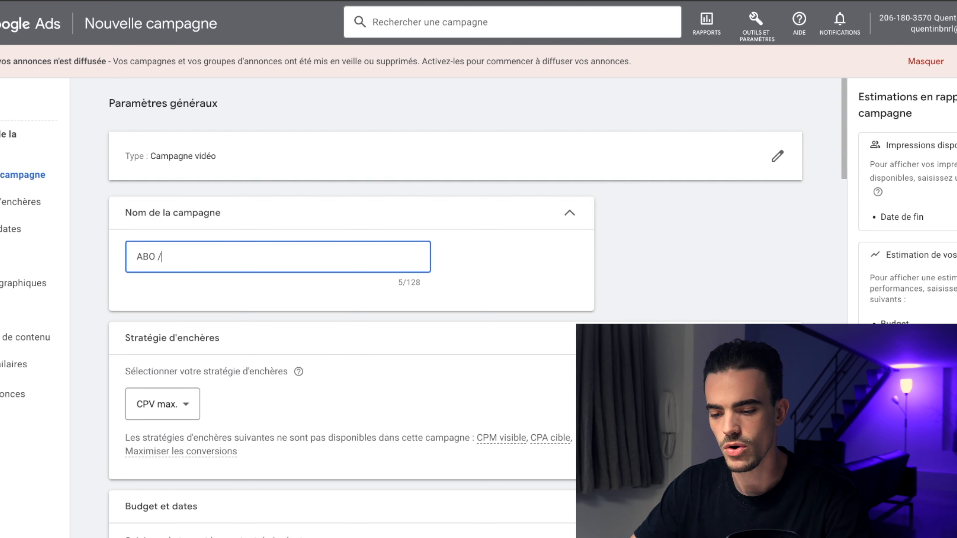
text(/ 3 VID)
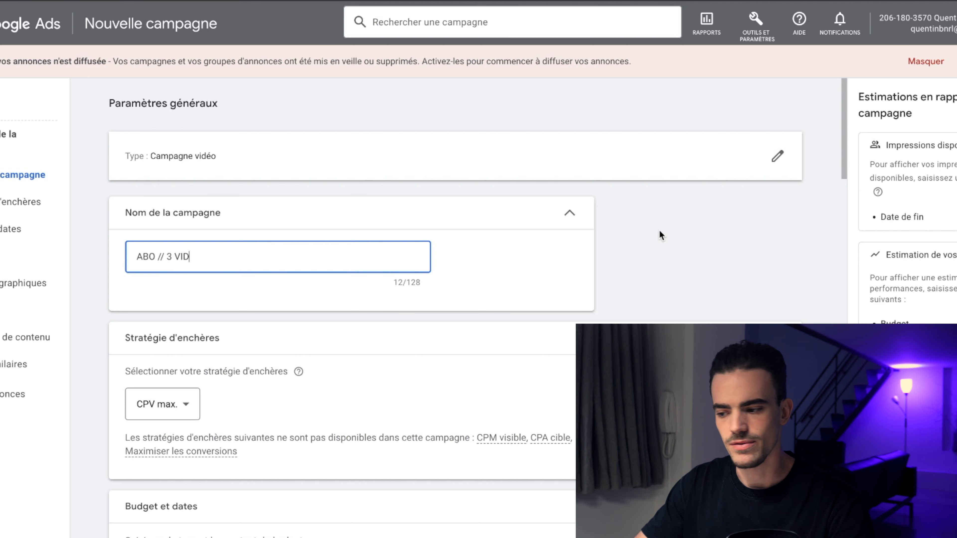
Step: Switch the budget type to daily and set the daily budget to 50,00 €
scroll(640, 313, down, 5)
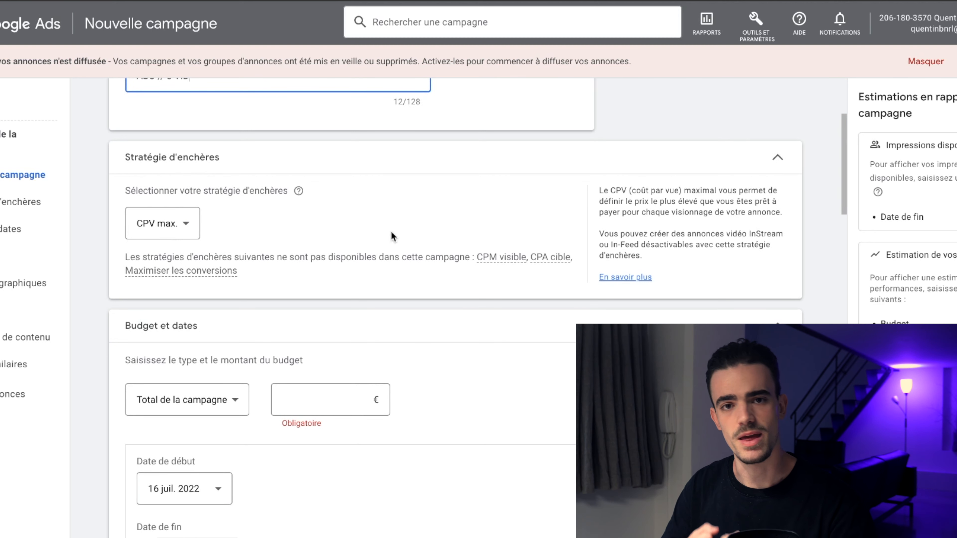
scroll(392, 235, down, 2)
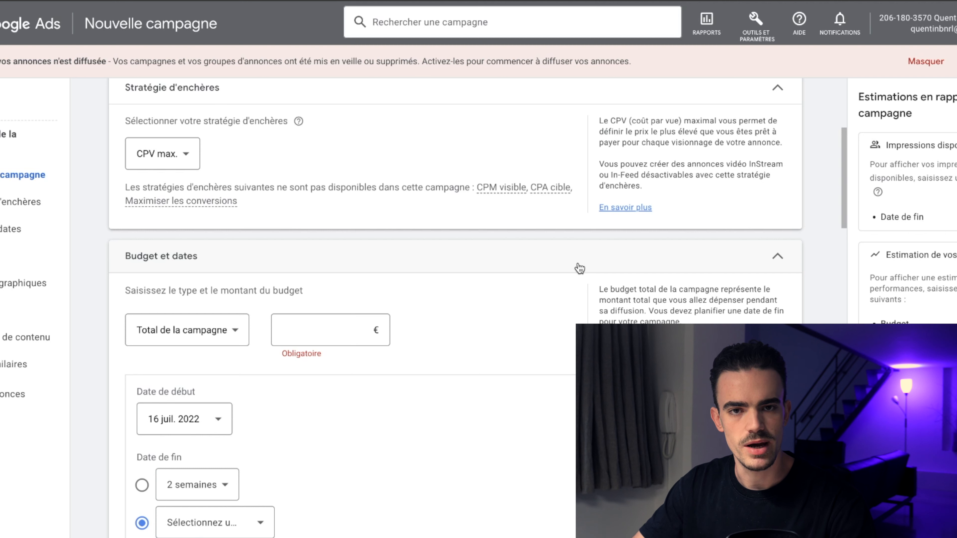
scroll(579, 268, down, 3)
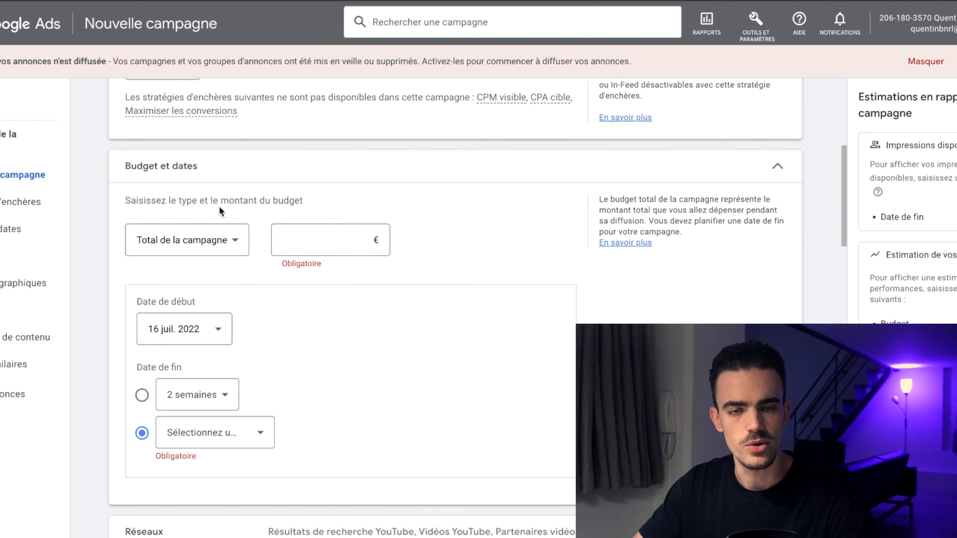
click(203, 232)
click(195, 251)
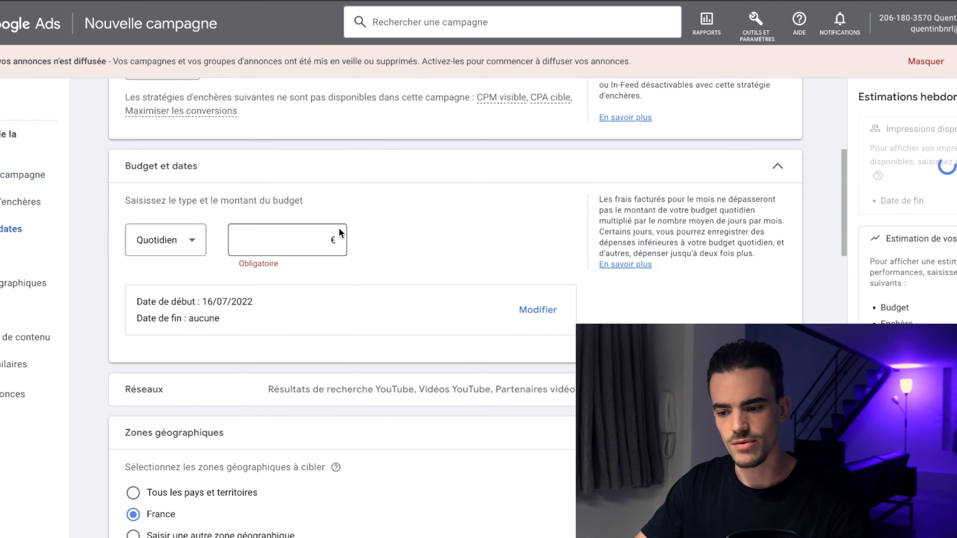
click(259, 240)
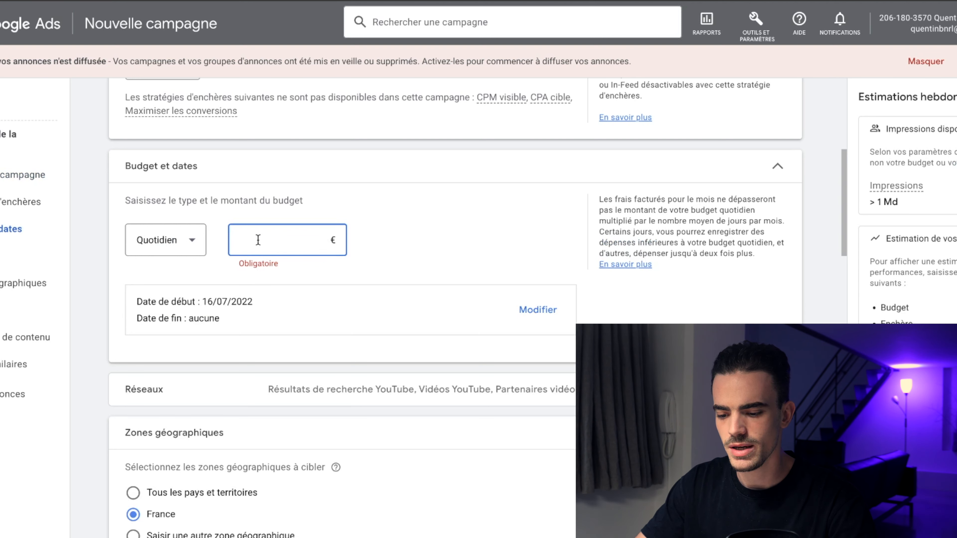
text(5,00)
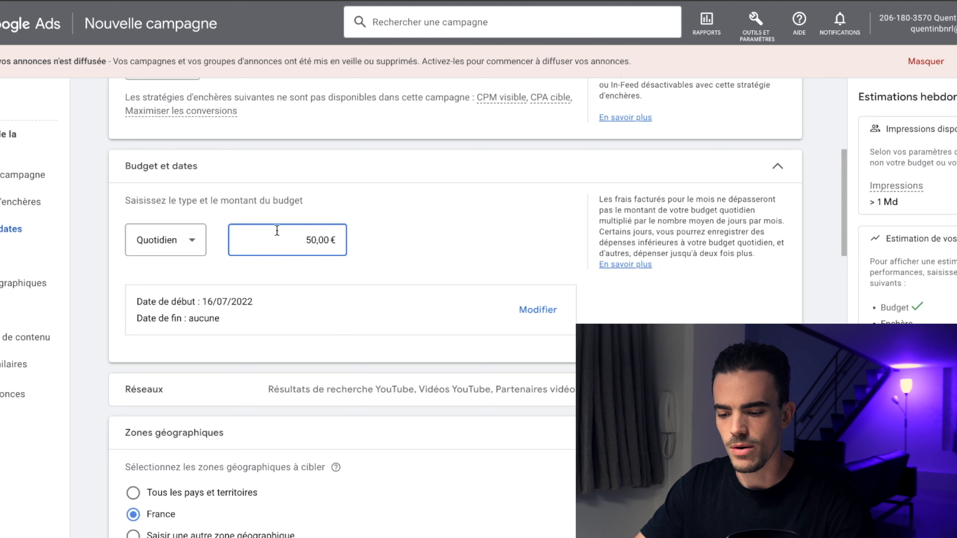
click(336, 211)
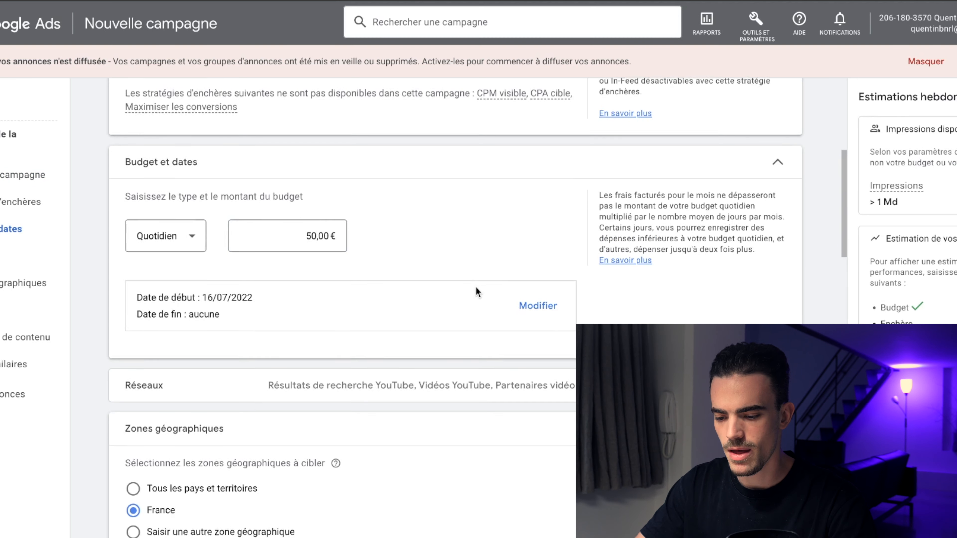
Step: Exclude video partners on the Display Network from the campaign's networks
scroll(475, 288, down, 2)
click(517, 298)
scroll(307, 368, down, 2)
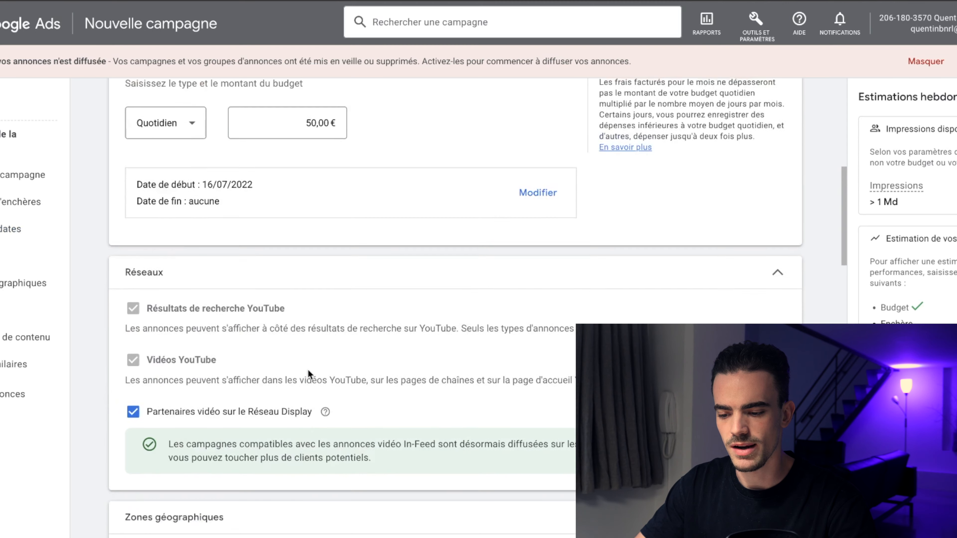
click(136, 366)
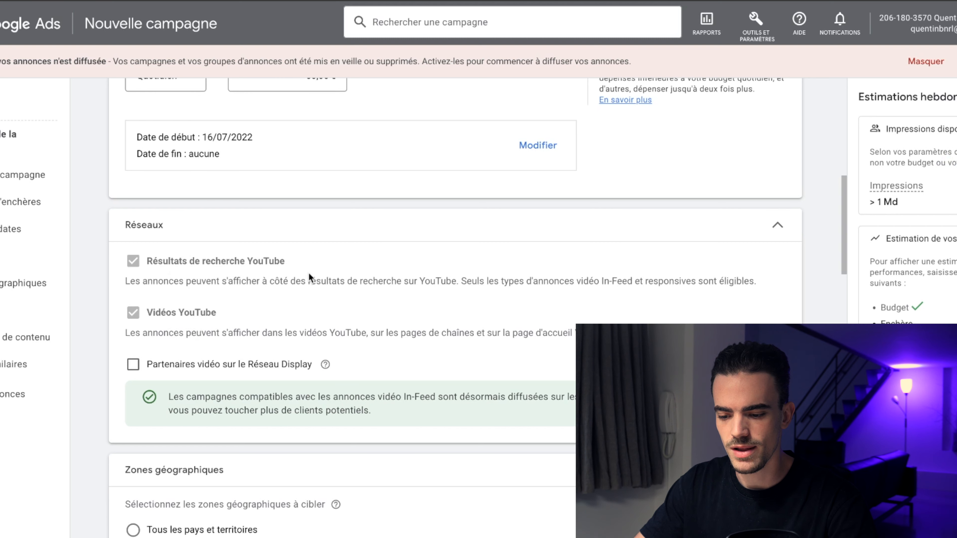
Step: Choose Inventaire étendu as the inventory type and review the excluded content types and labels
scroll(310, 278, down, 9)
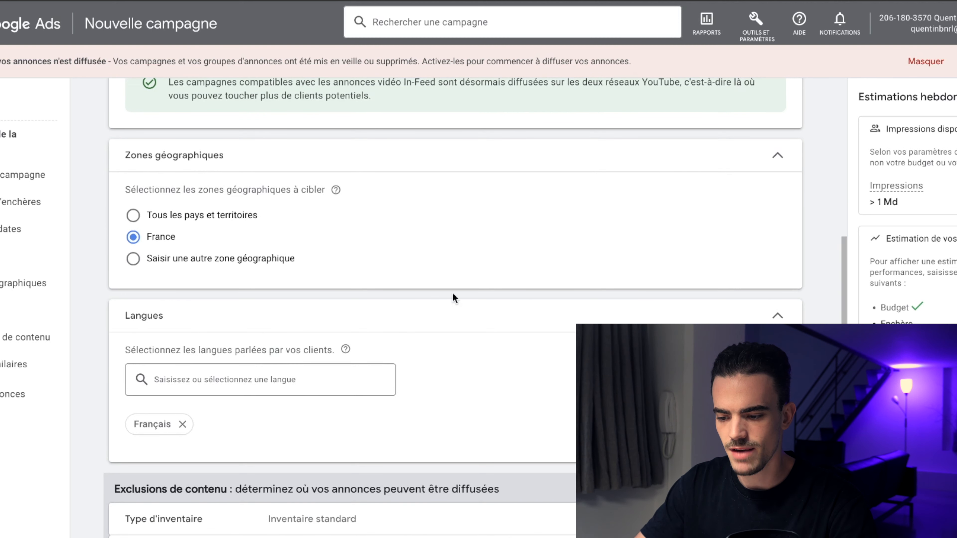
scroll(453, 297, down, 9)
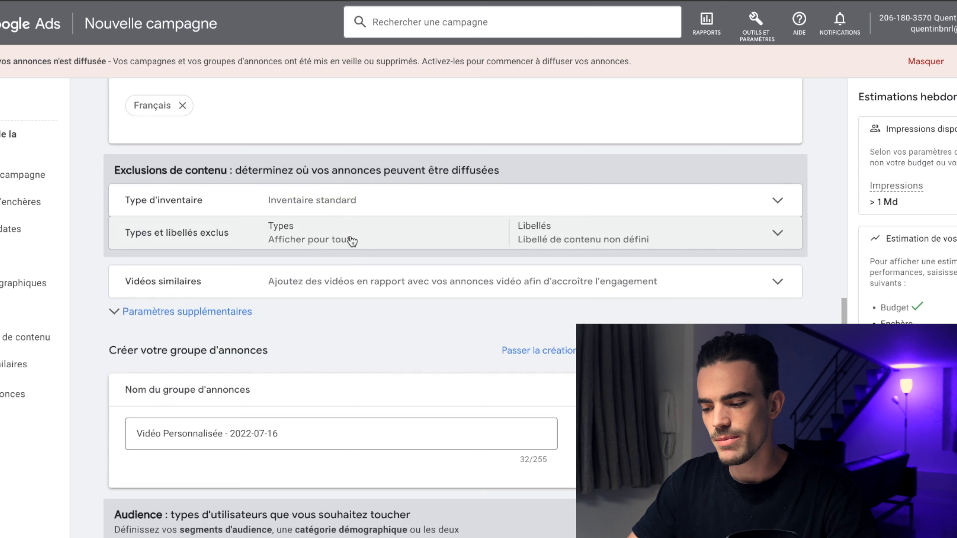
click(330, 203)
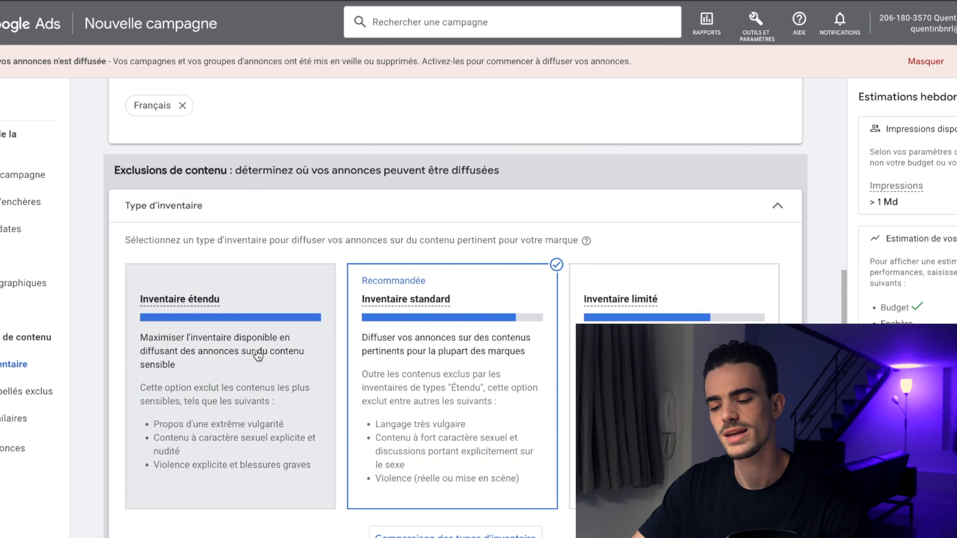
click(257, 351)
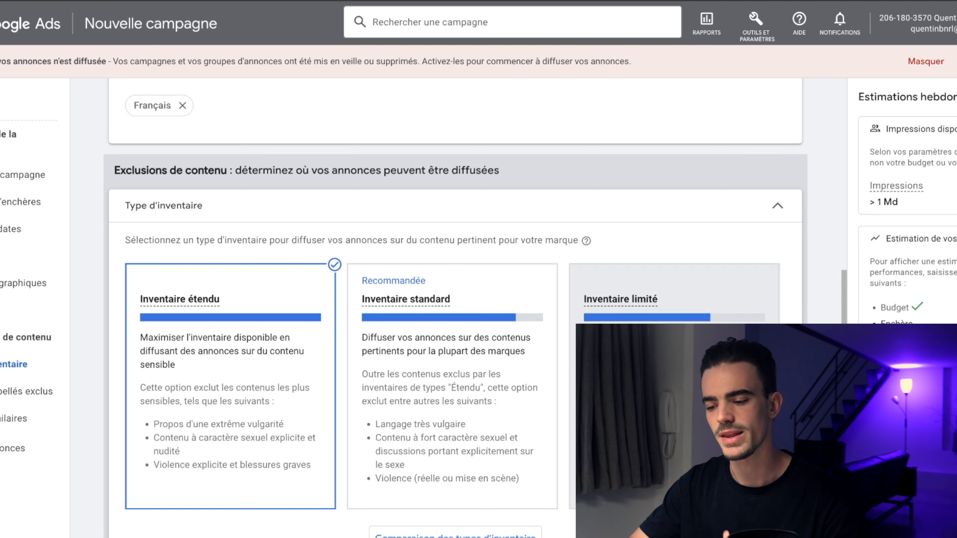
click(674, 396)
click(430, 373)
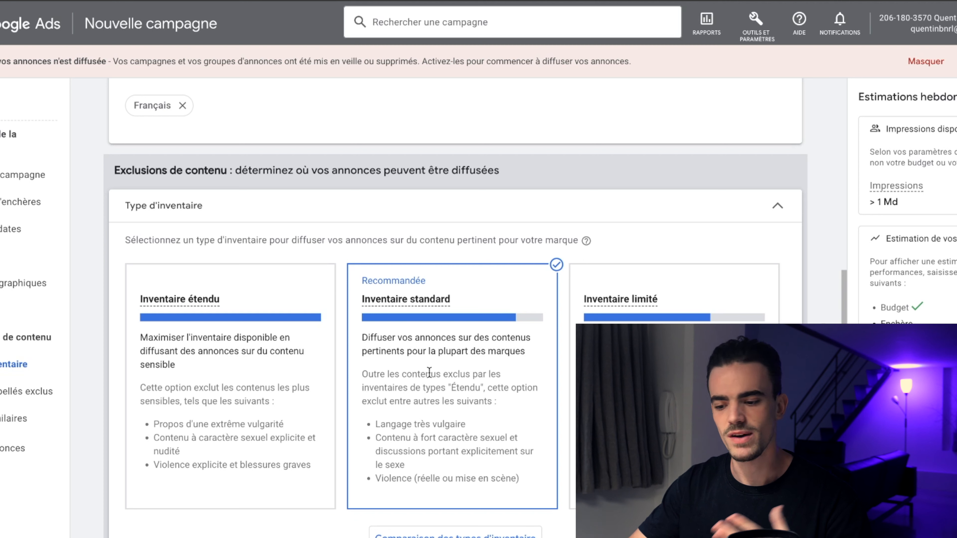
click(164, 394)
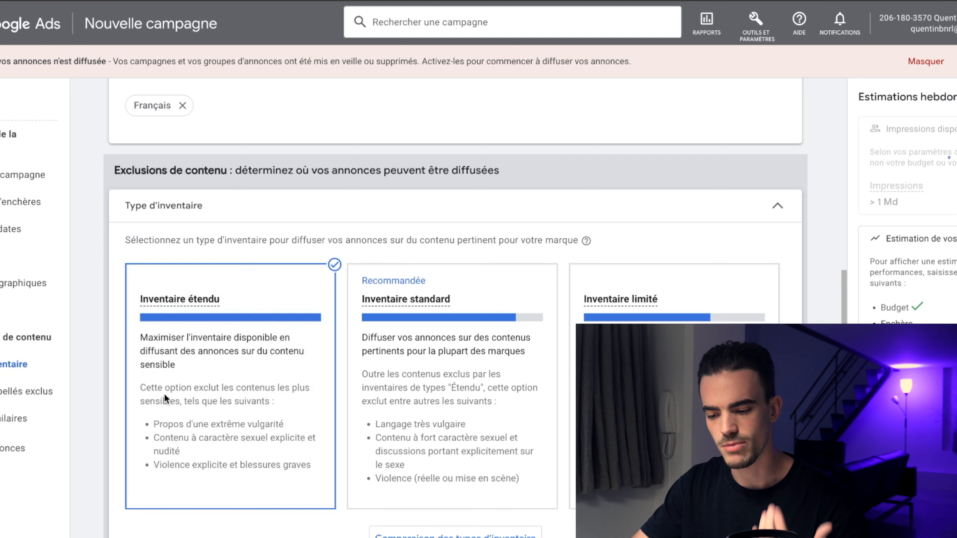
scroll(326, 395, down, 5)
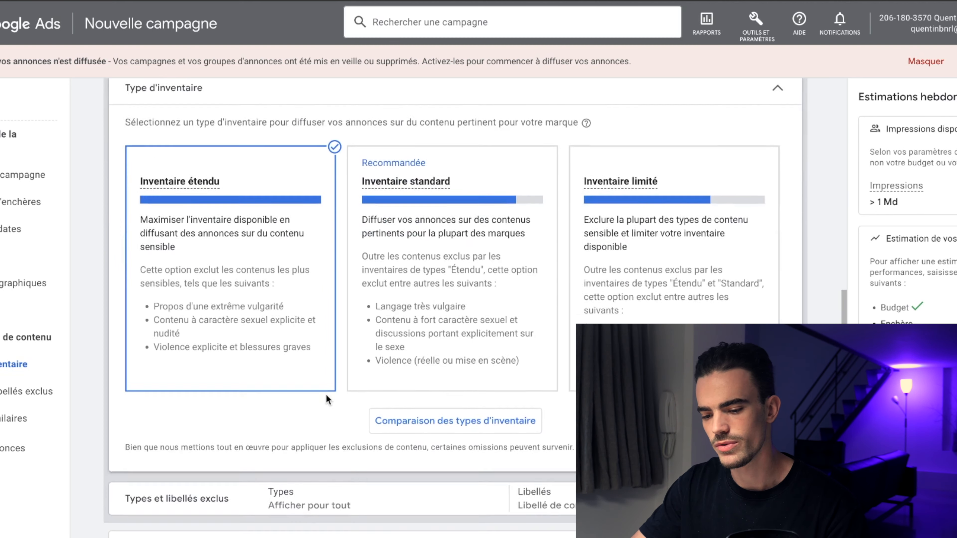
click(349, 403)
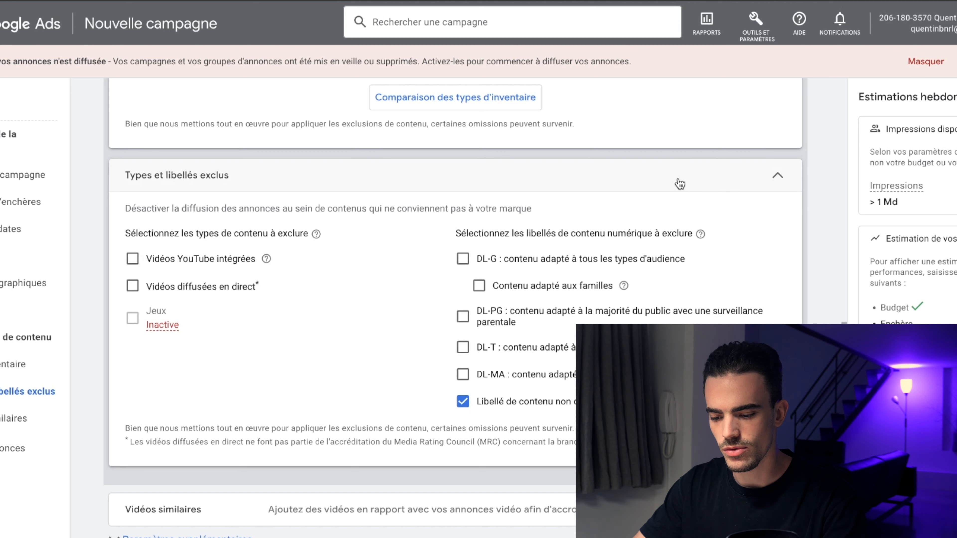
click(666, 187)
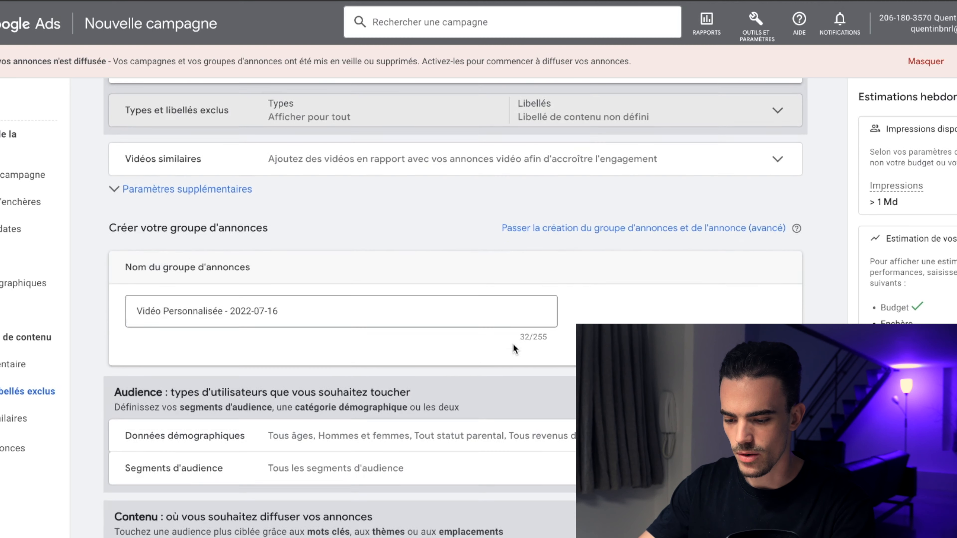
Step: Rename the ad group as 1. AUDIENCE MOT CLE / DECO
click(265, 307)
key(ctrl+a)
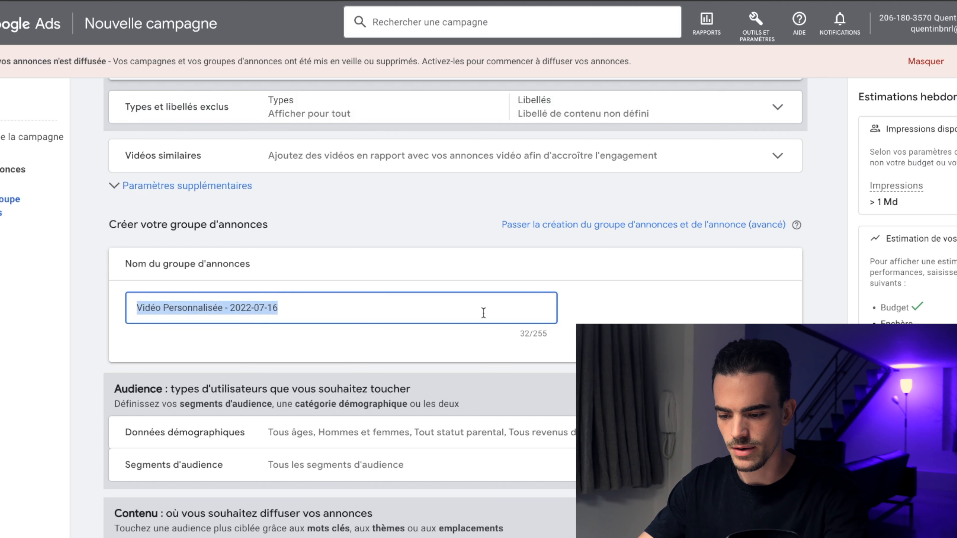
text(1. )
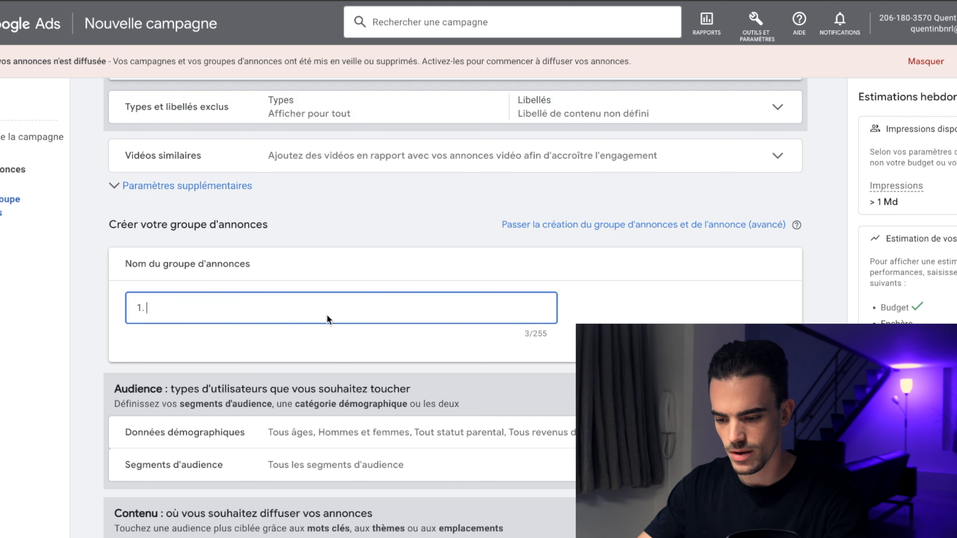
text(AUDIENCE )
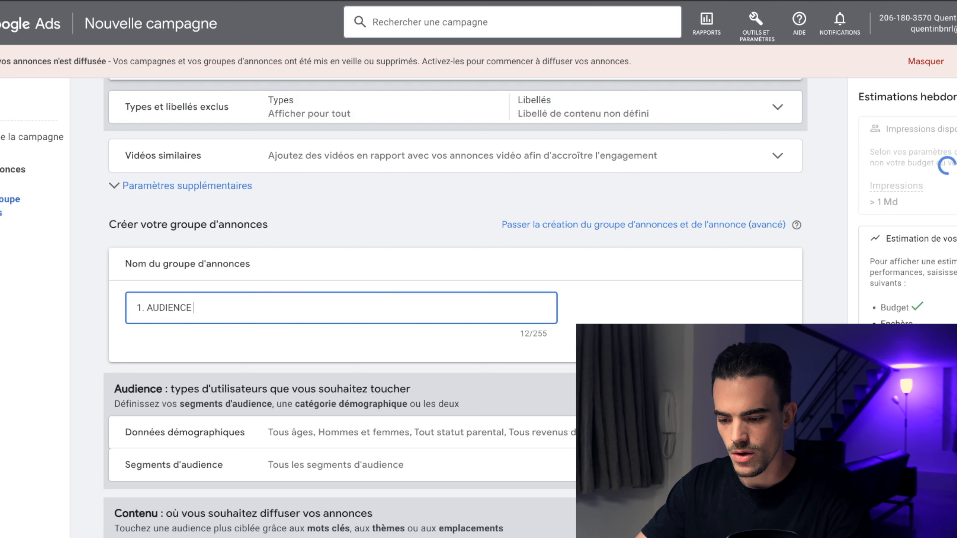
text(MOT CL)
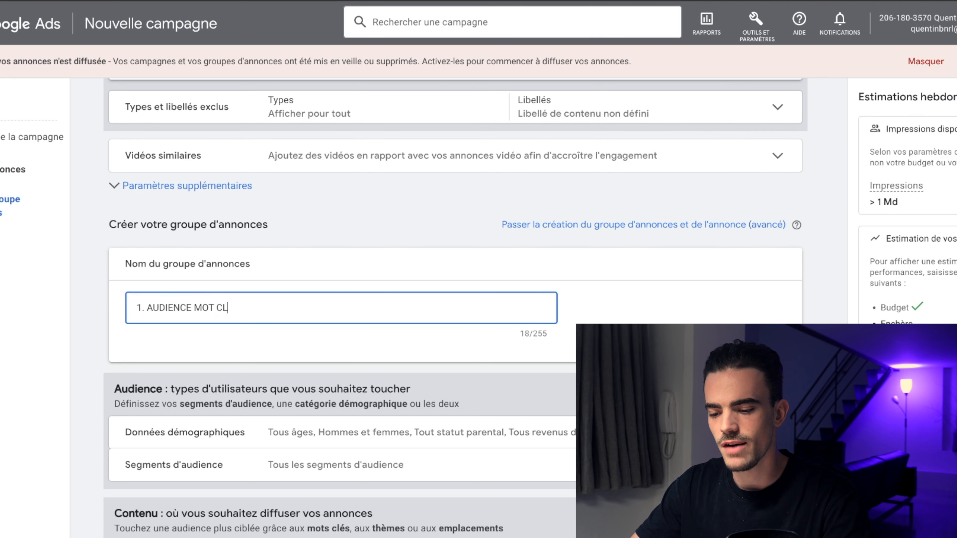
text(E / )
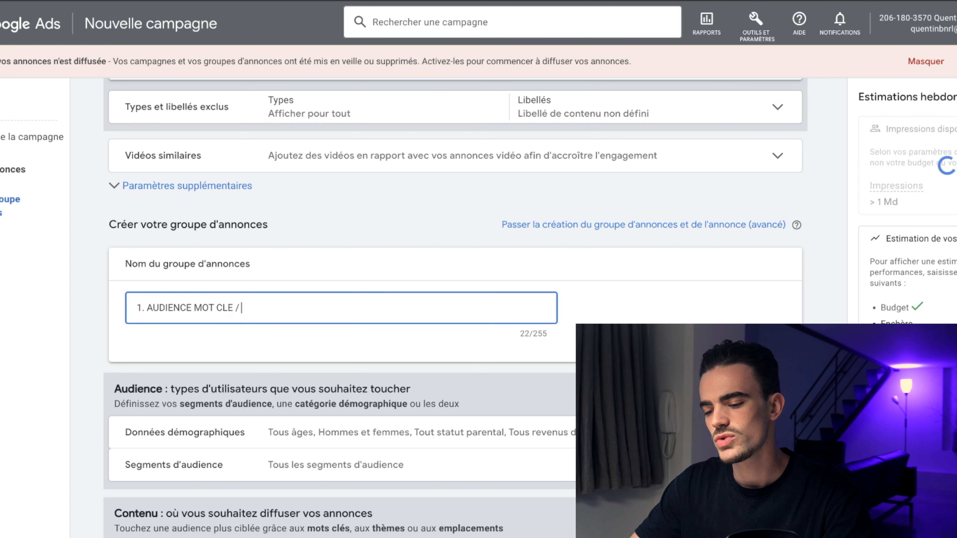
text(DECO)
Step: Open the demographic targeting and restrict gender to women only
scroll(237, 363, down, 4)
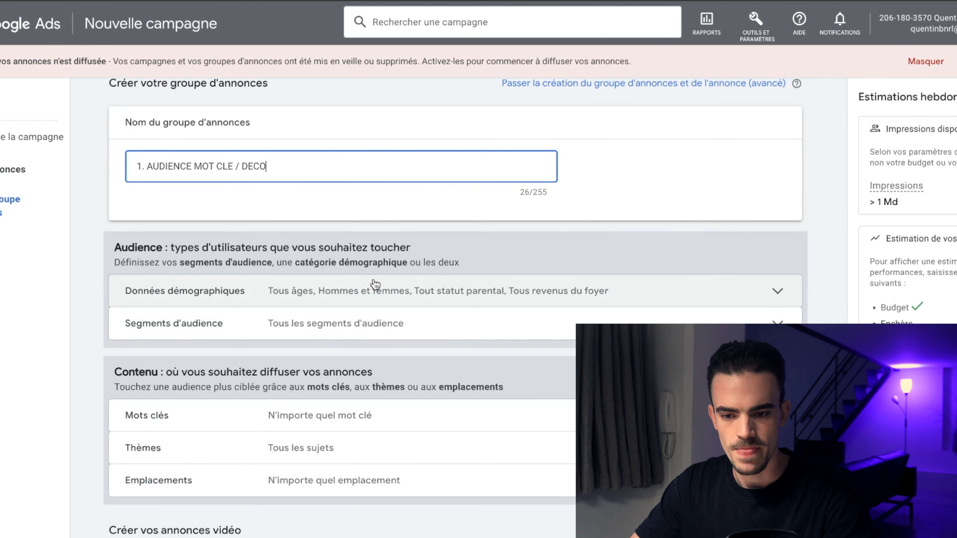
click(375, 284)
scroll(530, 374, down, 3)
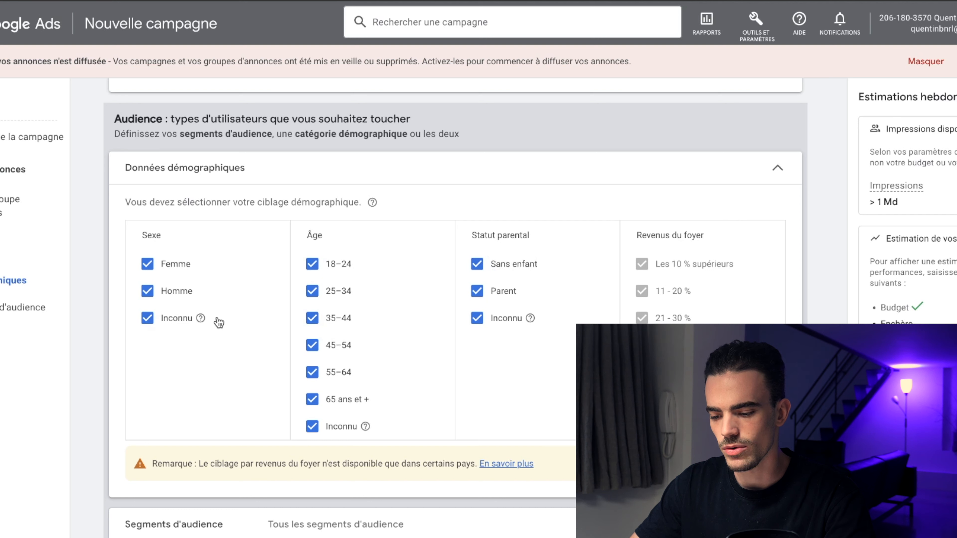
click(148, 294)
click(147, 318)
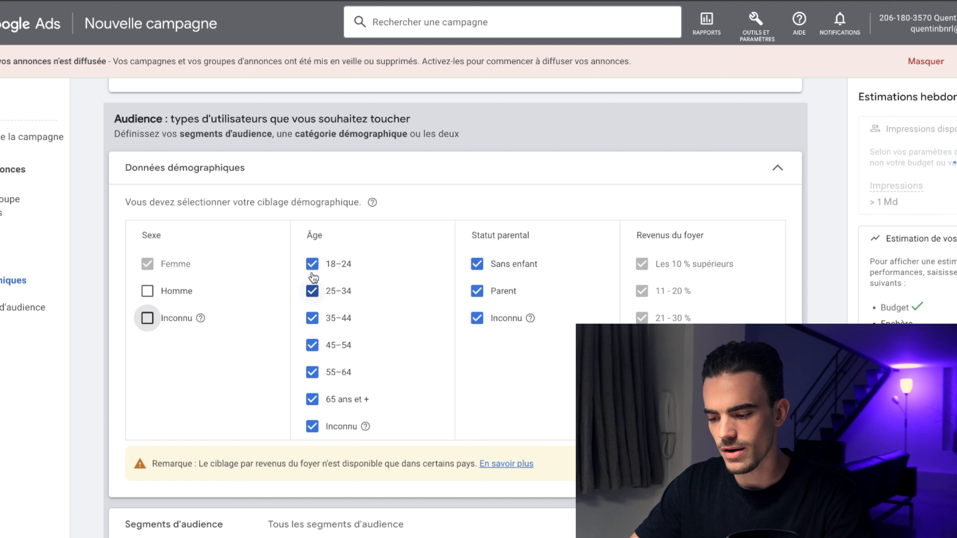
Step: Limit age targeting to 25–34 and 35–44 and parental status to Sans enfant
click(313, 264)
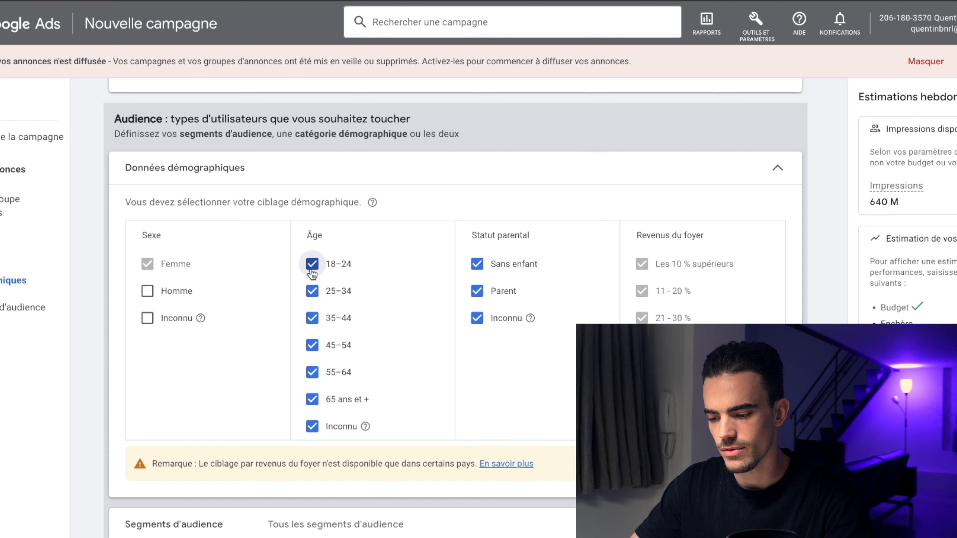
click(312, 345)
click(313, 373)
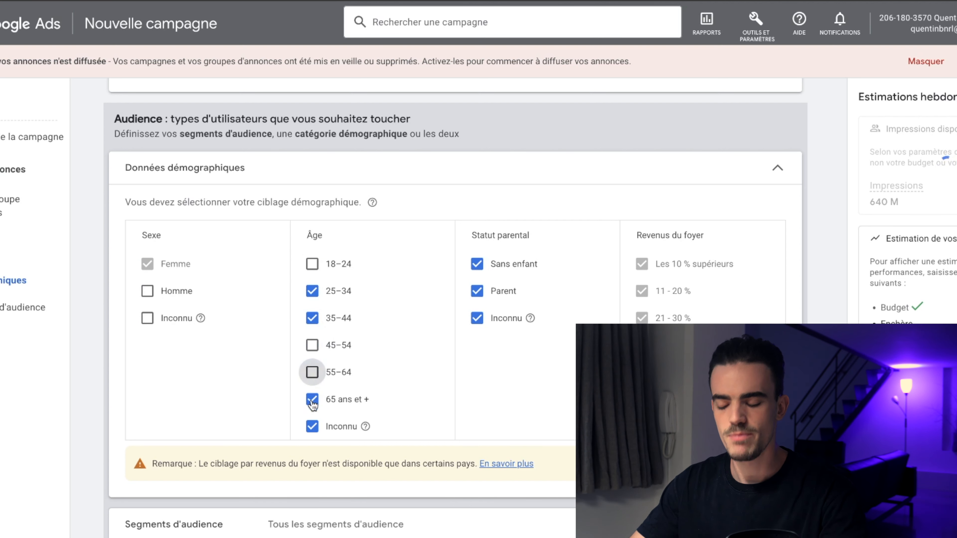
click(312, 426)
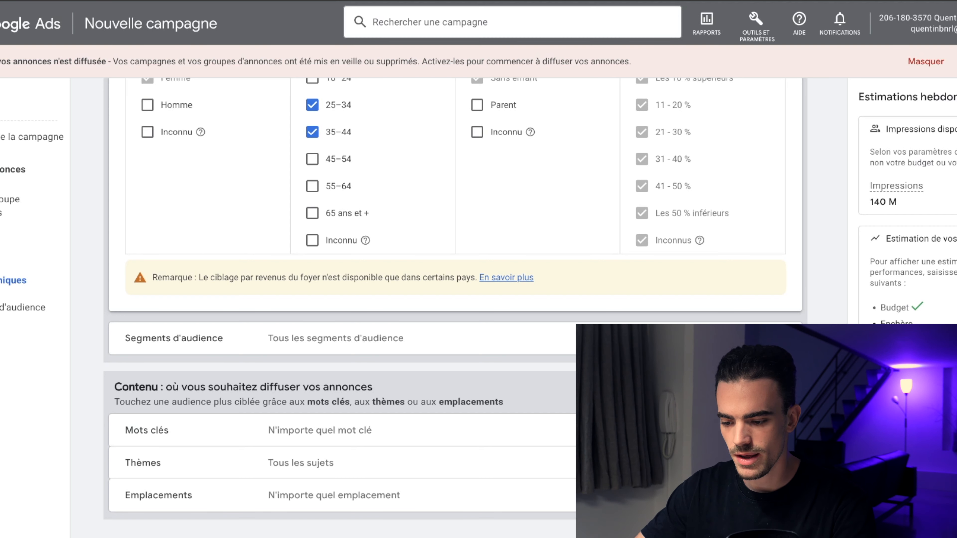
Step: Open the keyword content targeting and enter the keyword [décoration d'intérieur]
scroll(388, 343, down, 2)
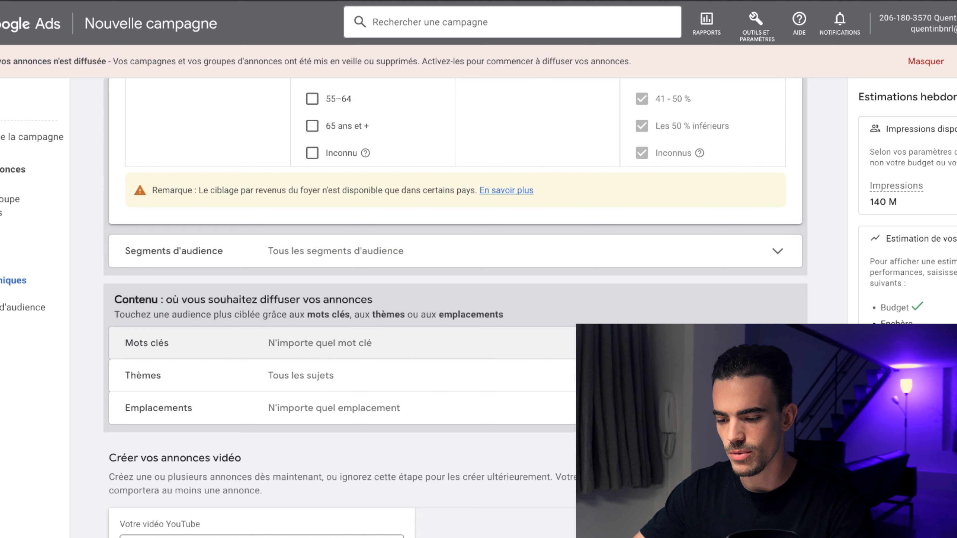
click(778, 343)
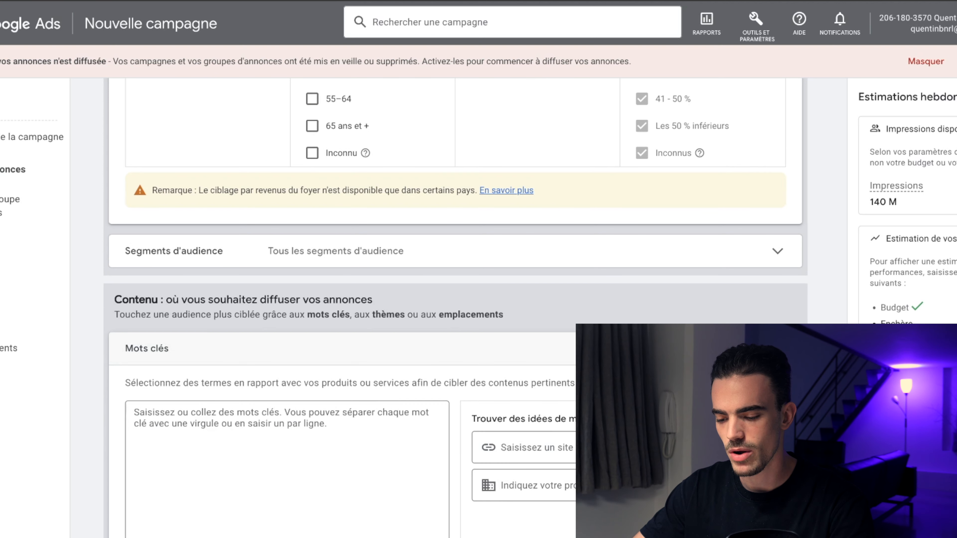
click(778, 346)
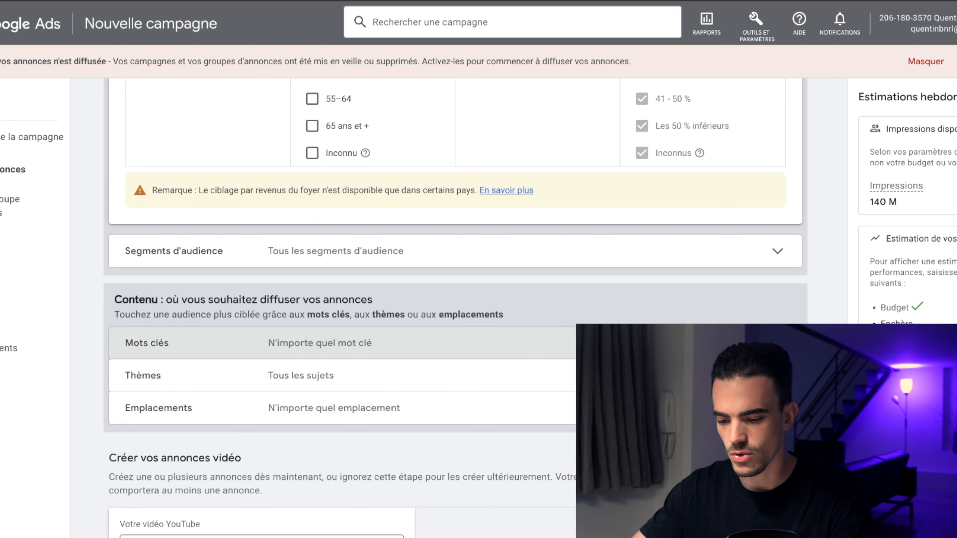
click(394, 358)
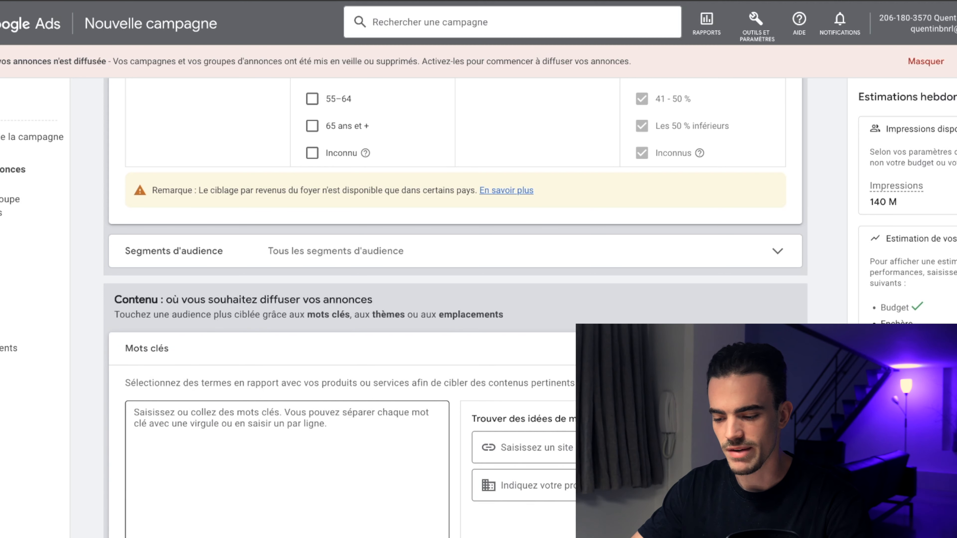
click(286, 455)
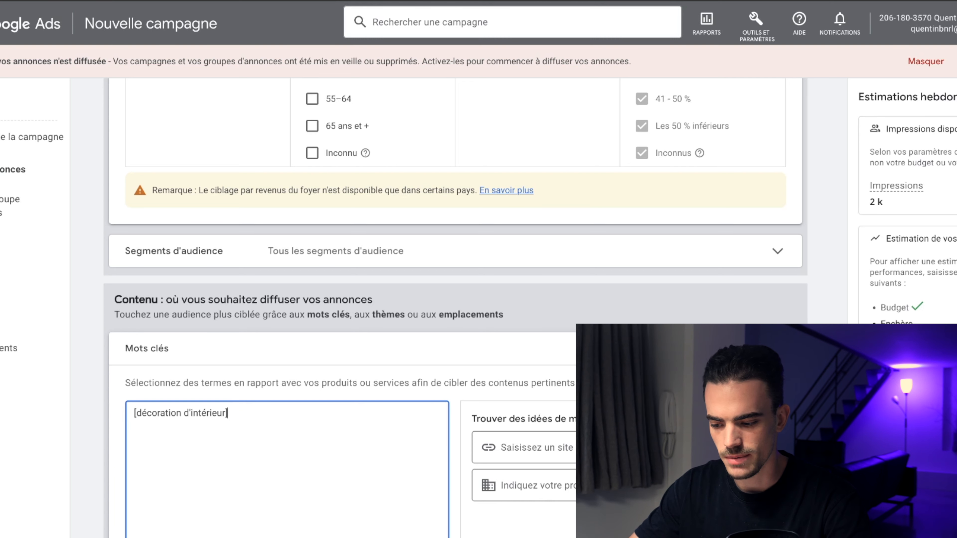
scroll(278, 535, down, 4)
scroll(535, 356, down, 5)
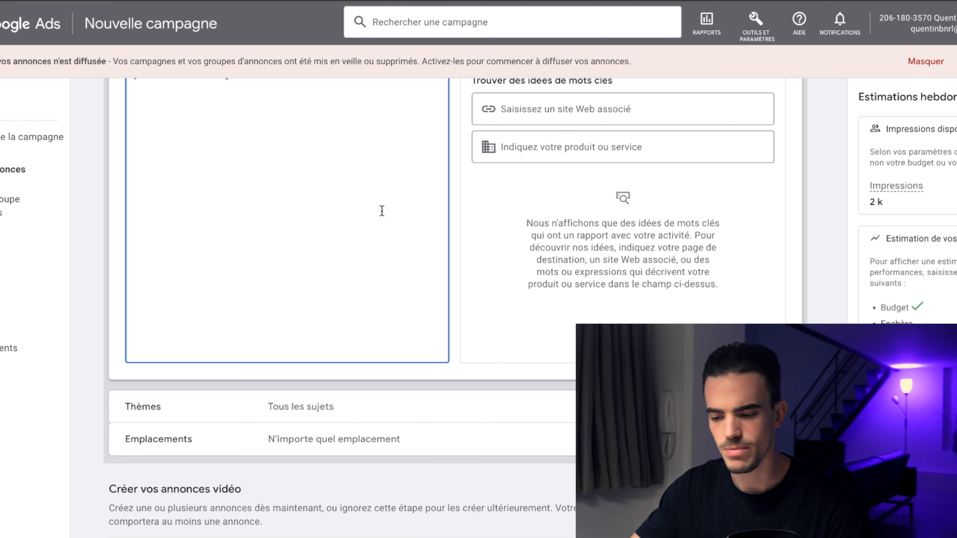
scroll(382, 210, up, 2)
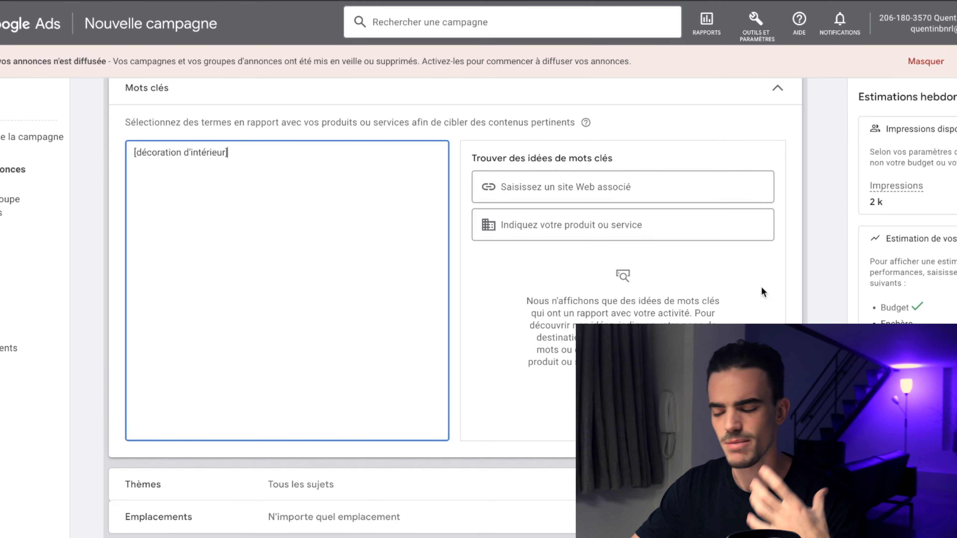
scroll(762, 287, down, 4)
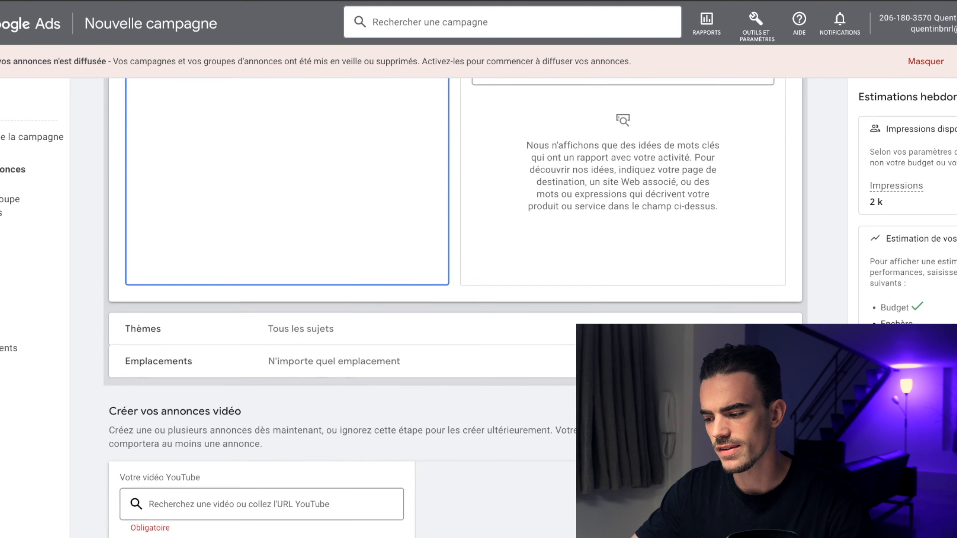
scroll(366, 259, up, 16)
scroll(452, 325, down, 10)
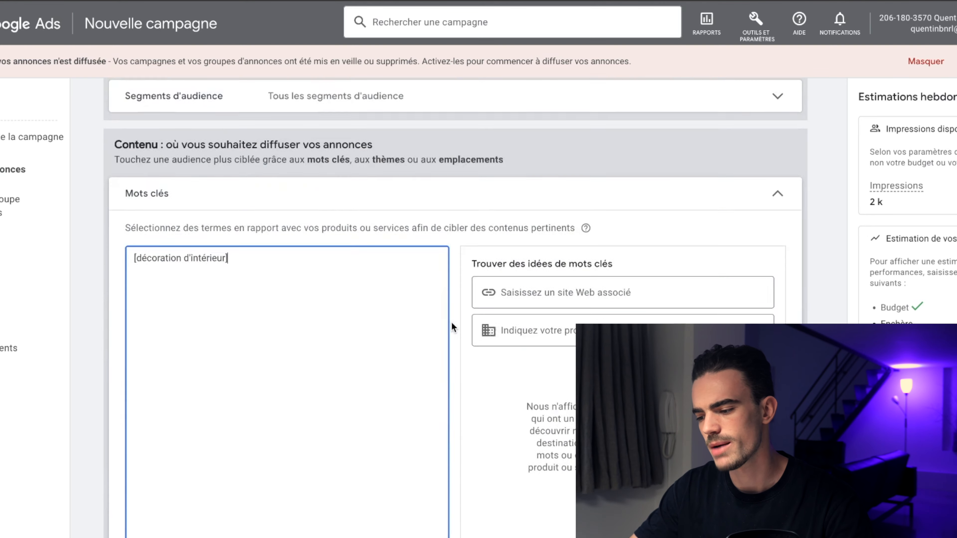
scroll(452, 325, down, 10)
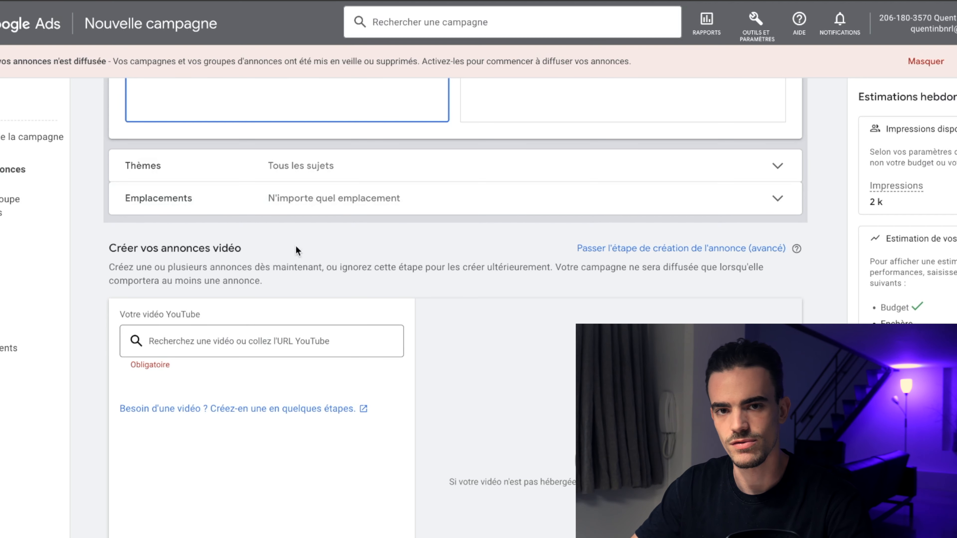
click(213, 341)
text(https://www.youtube.com/watch?v=hIl1K8nPWj8&t=144s)
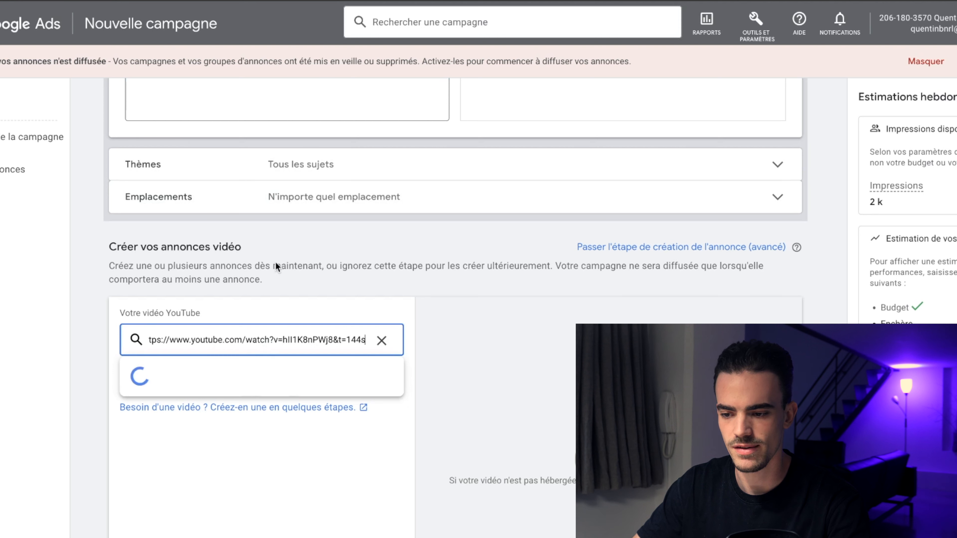
Step: Choose Annonce InStream désactivable as the video ad format
scroll(214, 409, down, 2)
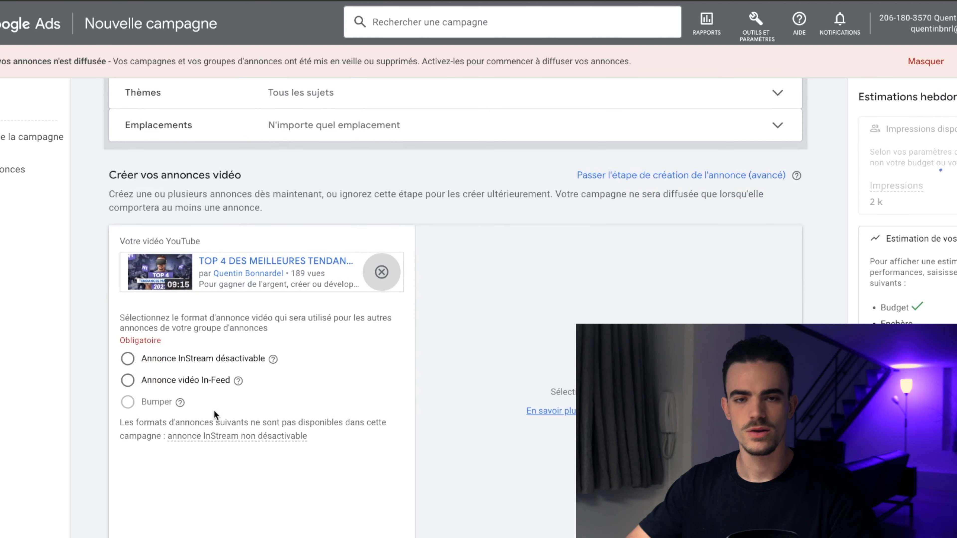
click(135, 365)
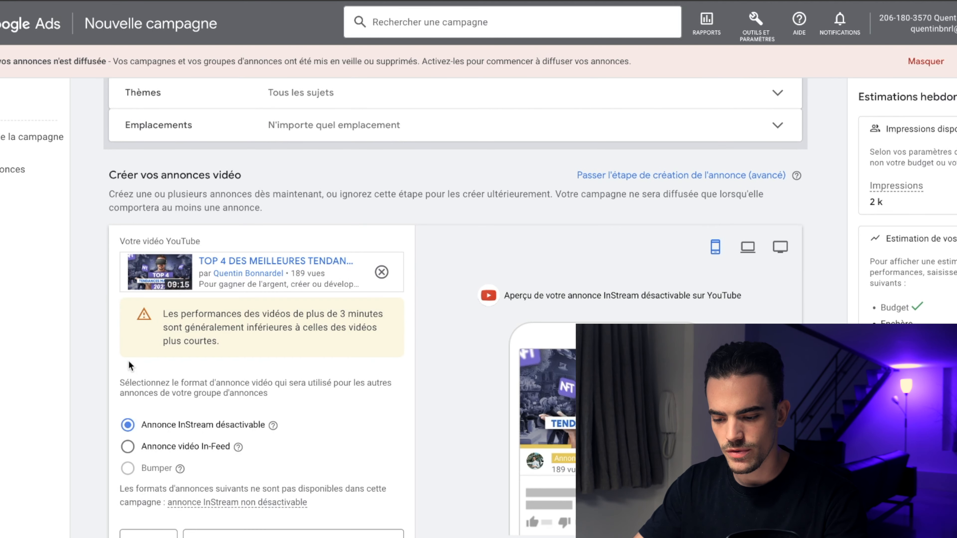
scroll(262, 333, down, 3)
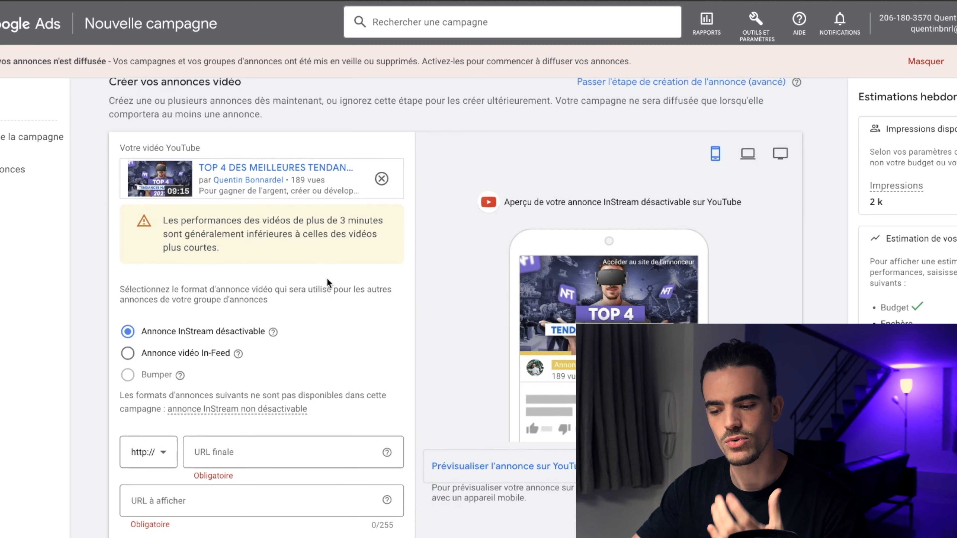
scroll(327, 279, down, 3)
scroll(262, 171, up, 4)
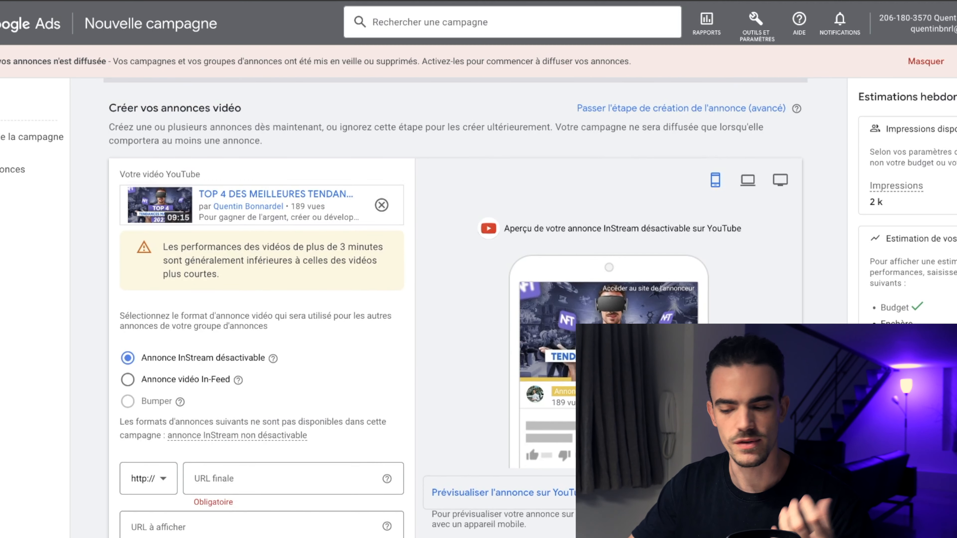
scroll(321, 326, down, 3)
scroll(321, 326, down, 1)
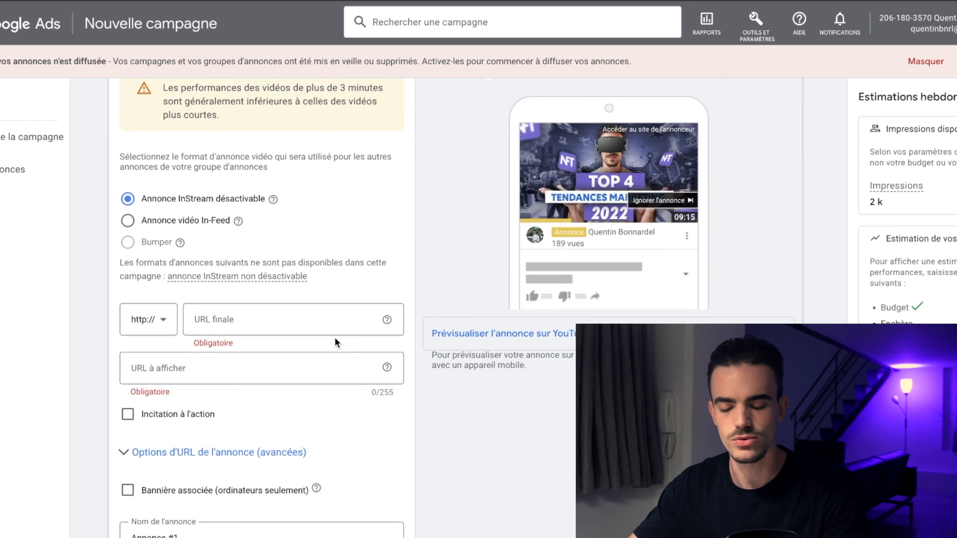
click(172, 323)
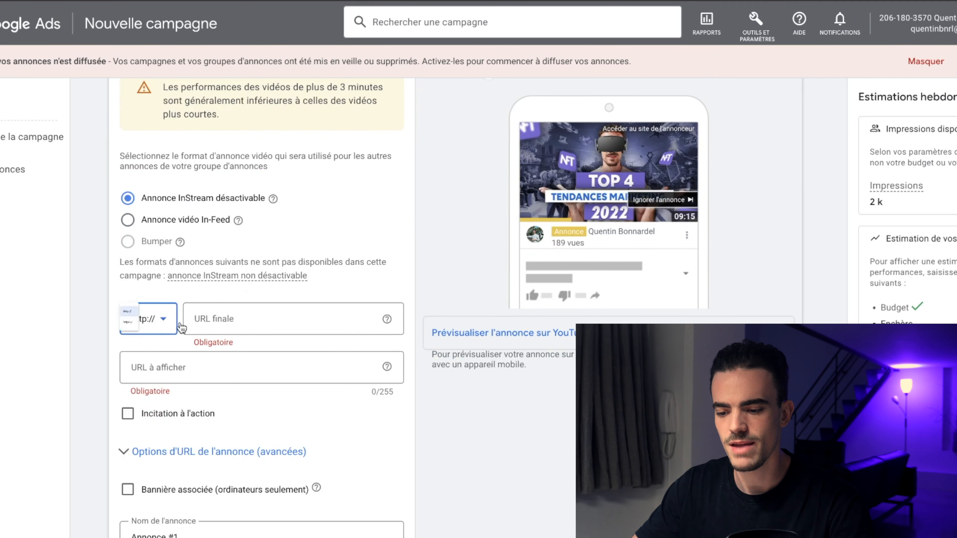
click(149, 363)
click(220, 318)
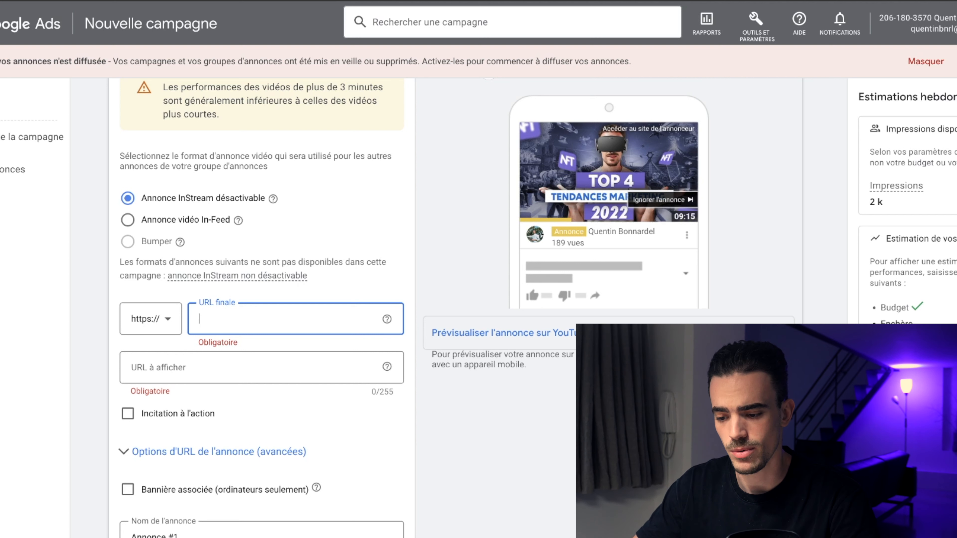
text(demo.fr)
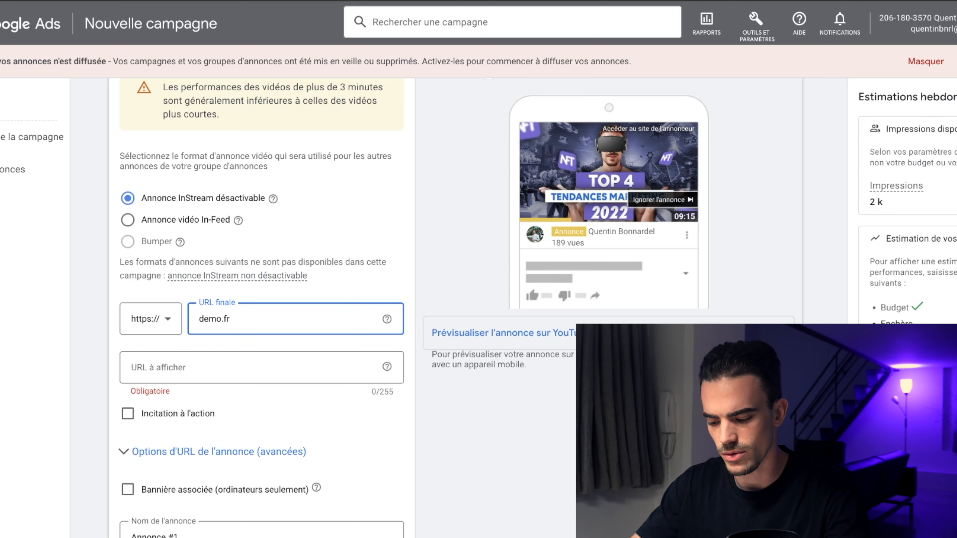
click(237, 366)
text(demo.fr)
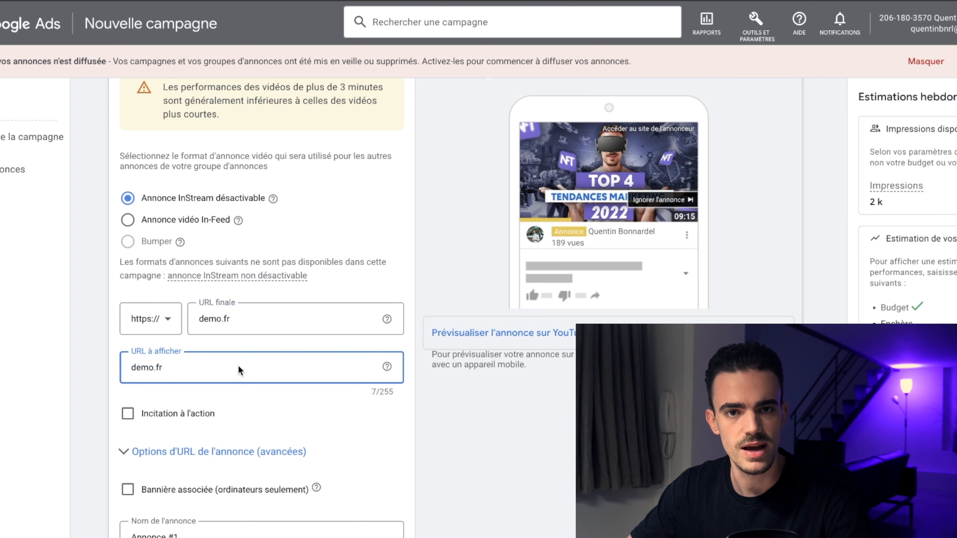
Step: Enable a call to action and choose Voir plus as its text
scroll(238, 365, down, 1)
scroll(230, 336, down, 1)
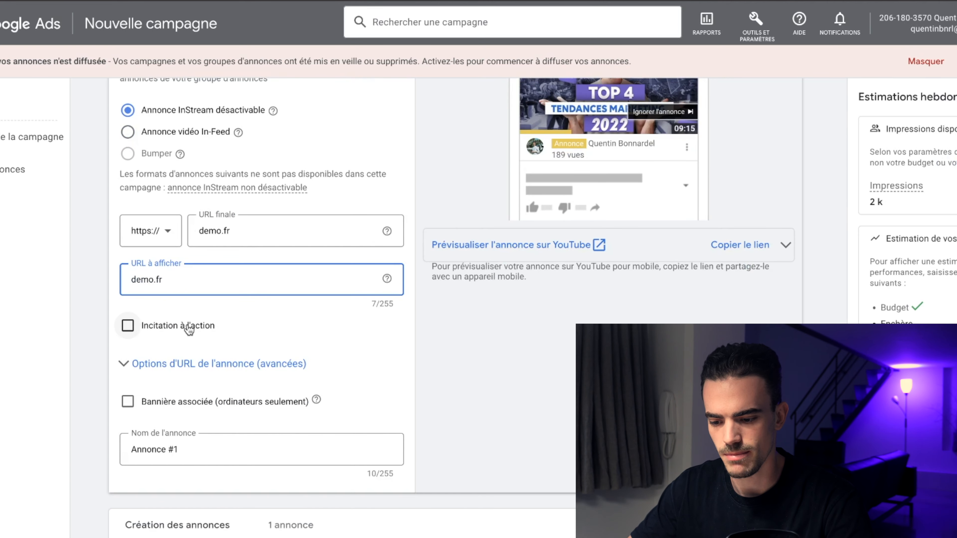
click(211, 326)
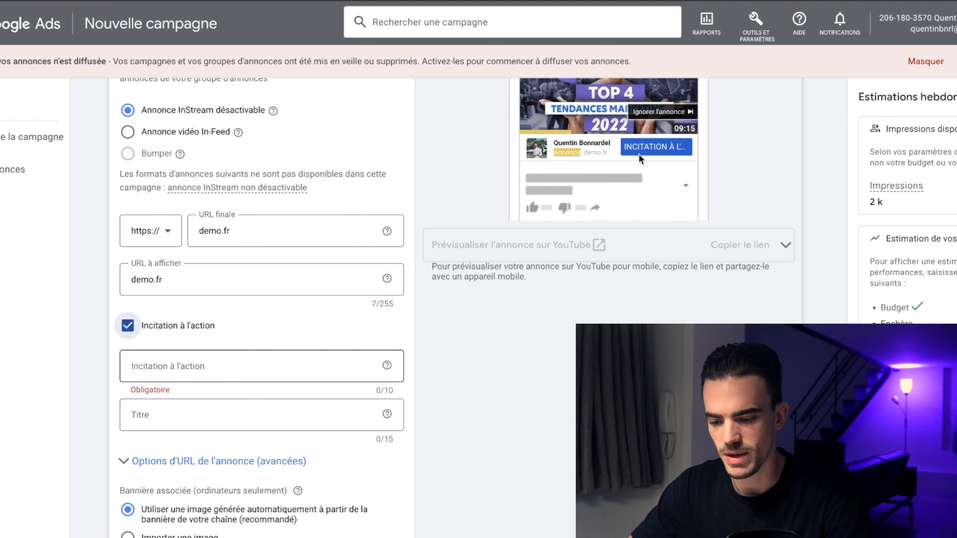
click(332, 405)
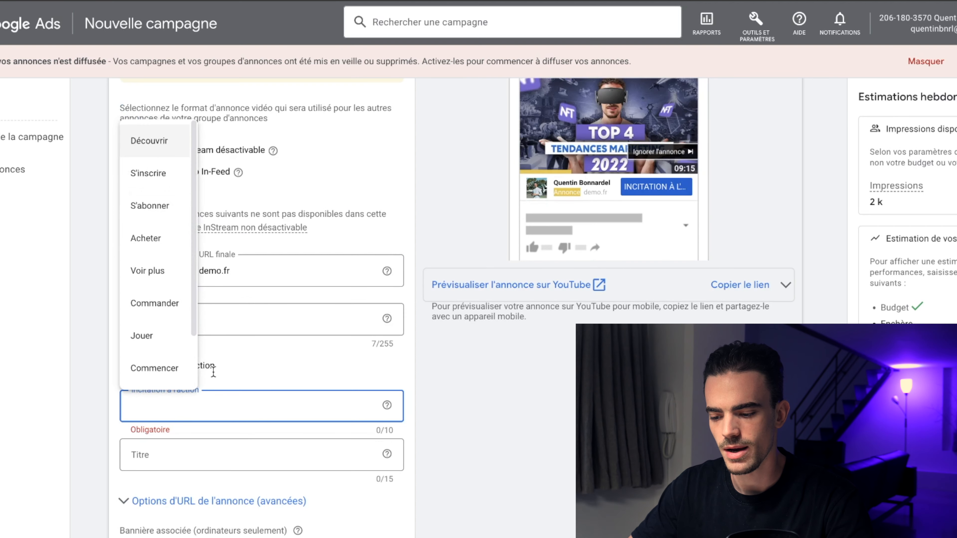
click(150, 274)
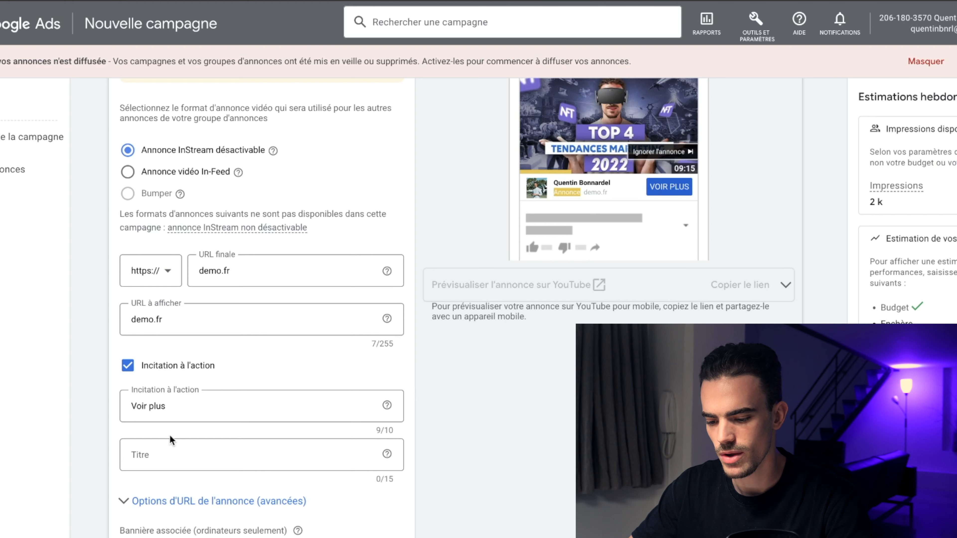
Step: Try Nouvelle collection, Découvrir and Formation as the call-to-action title
scroll(170, 437, down, 2)
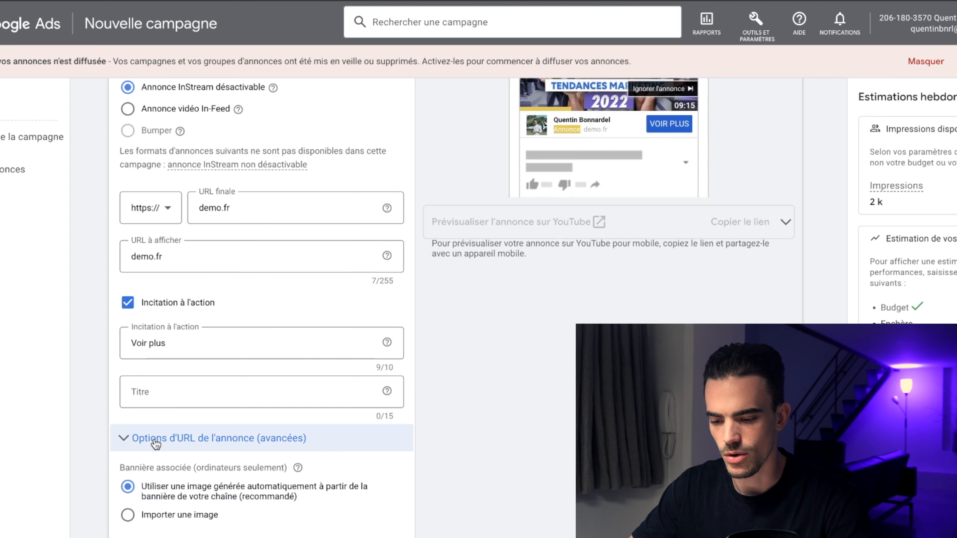
click(170, 392)
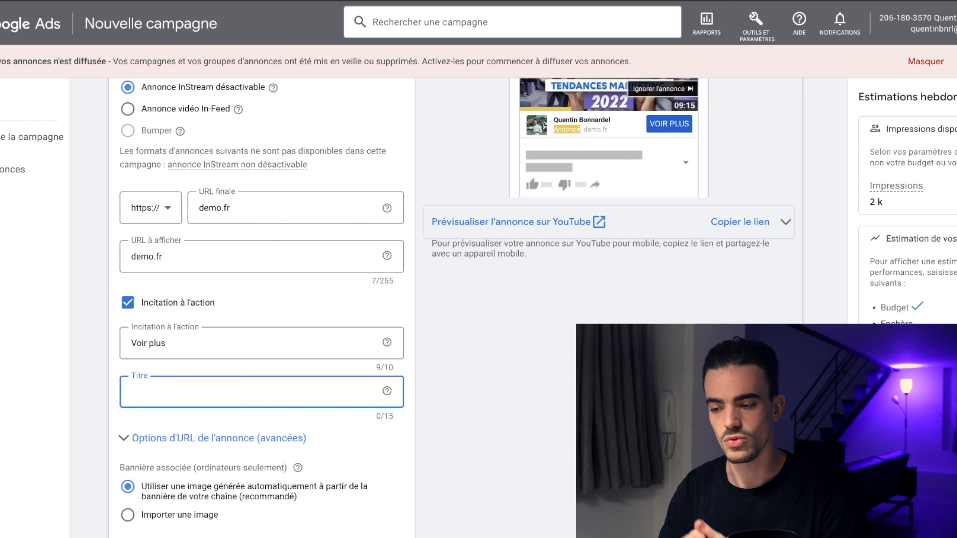
text(Nouvelle collection)
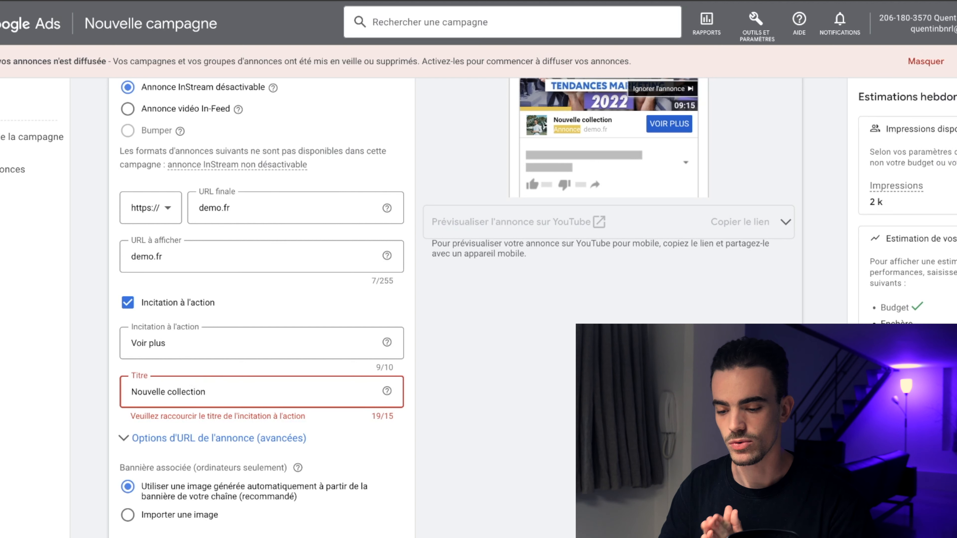
key(ctrl+a)
key(BackSpace)
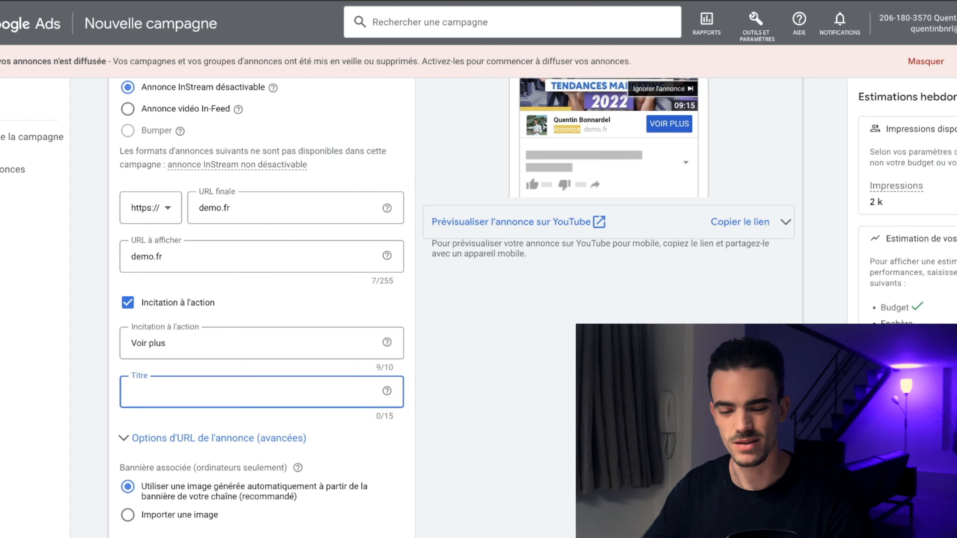
text(D)
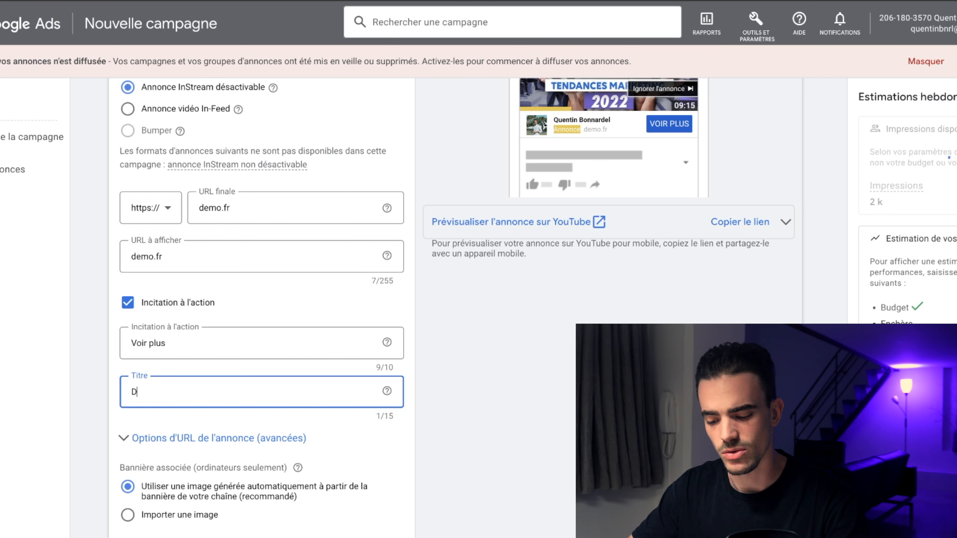
text(écouvrir)
key(ctrl+a)
text(Formation)
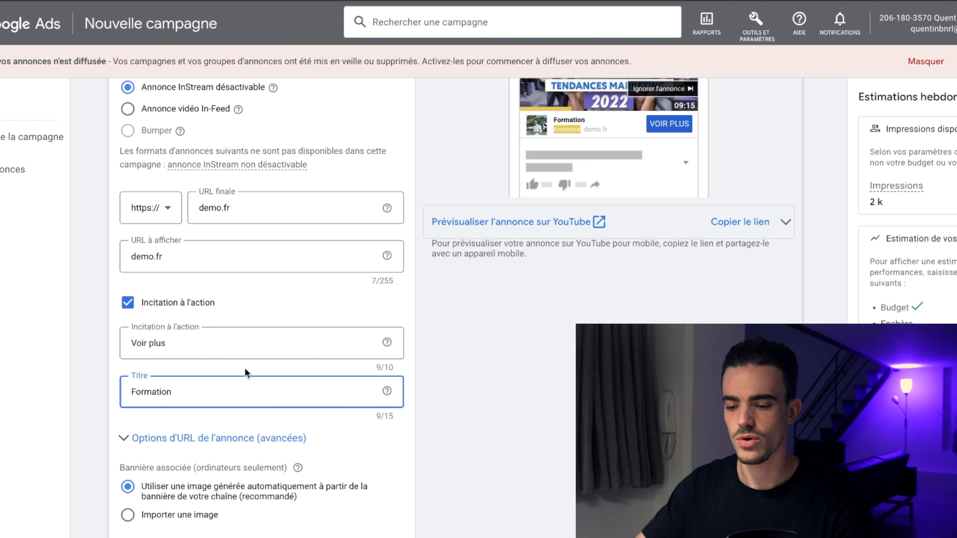
Step: Set the call-to-action title to Demo
scroll(246, 374, up, 3)
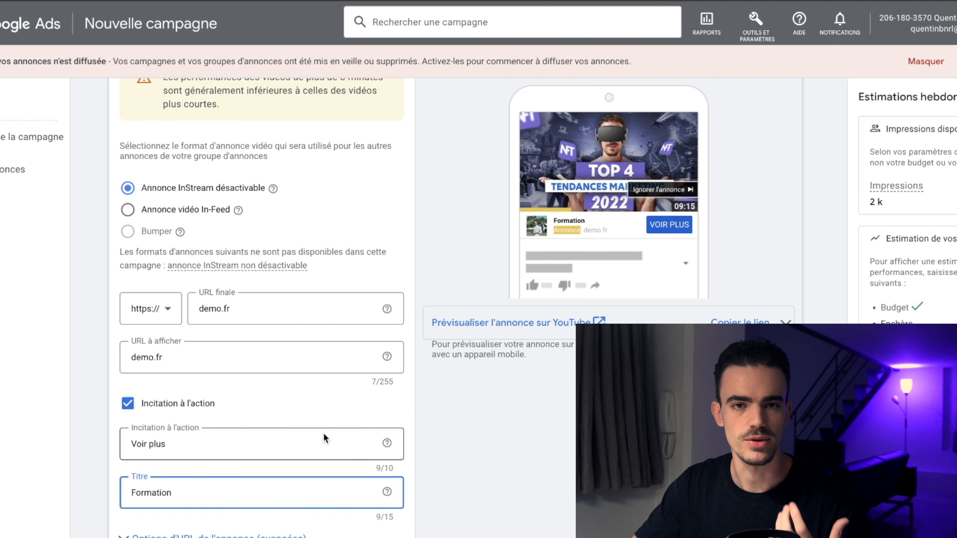
scroll(324, 438, down, 3)
double_click(217, 396)
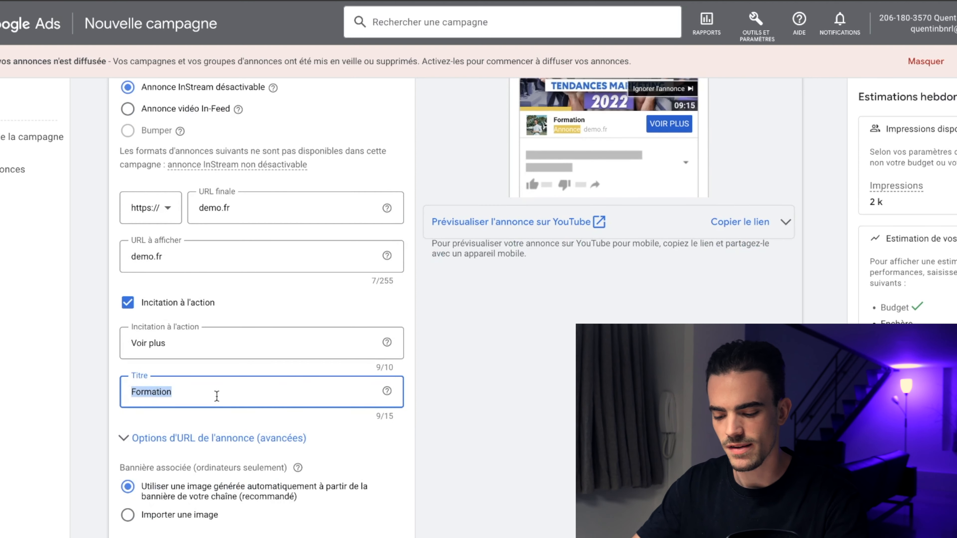
text(Demo)
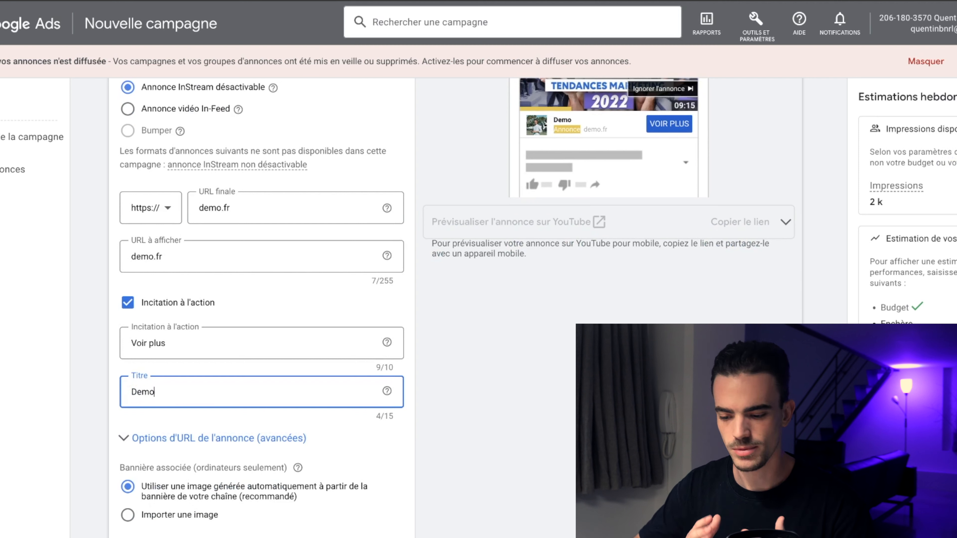
Step: Expand the advanced ad URL options and review the tracking and custom parameter fields
click(181, 439)
scroll(237, 402, down, 5)
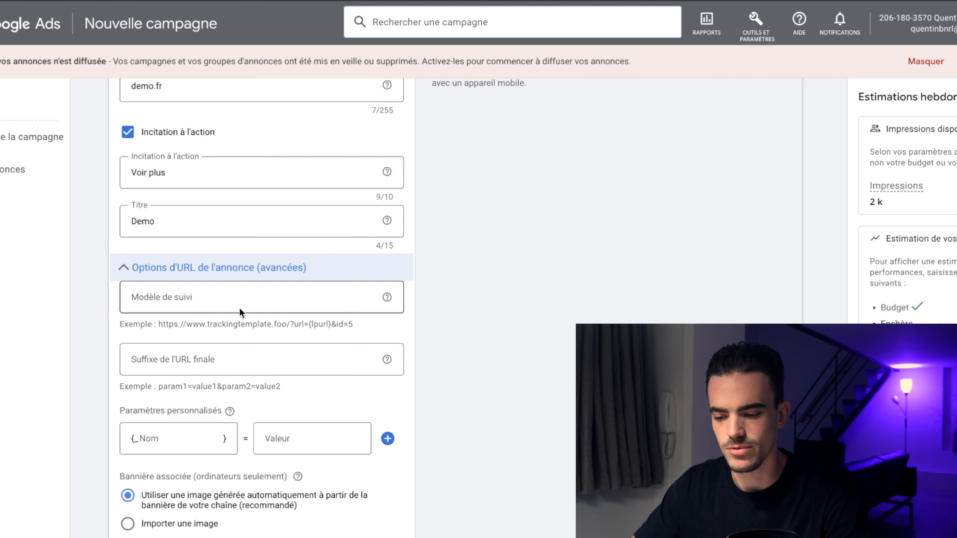
scroll(240, 308, down, 2)
scroll(238, 321, down, 1)
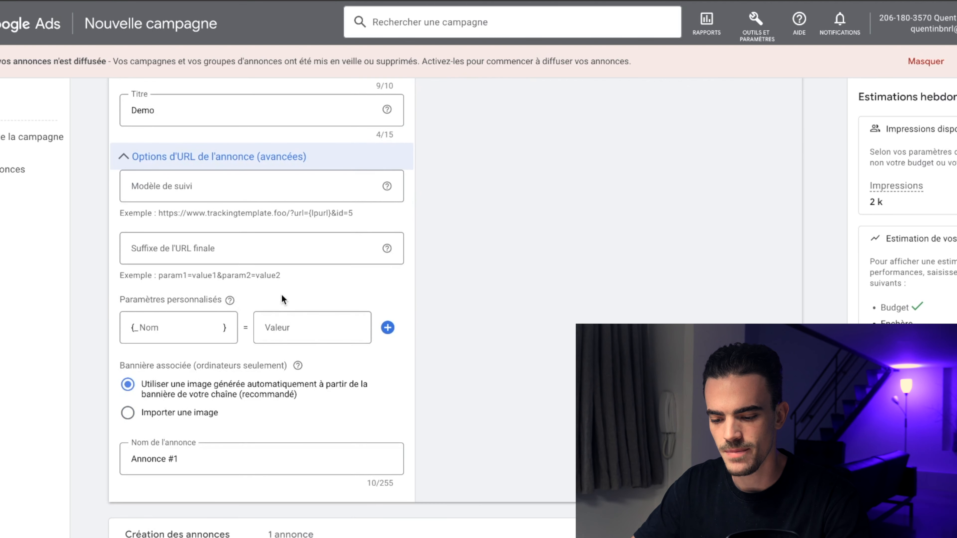
Step: Review the ad preview and the ad's URL, tracking and banner settings
scroll(286, 385, up, 8)
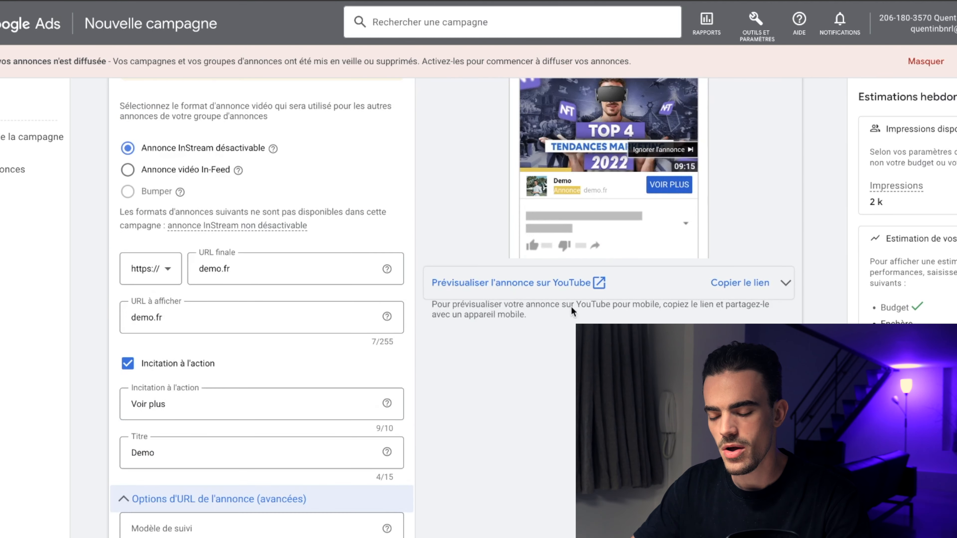
scroll(324, 494, down, 10)
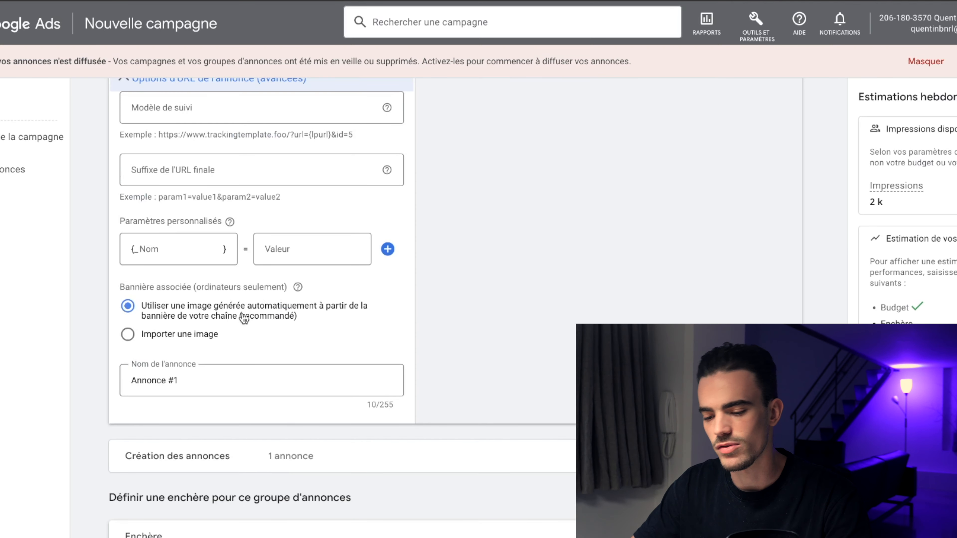
scroll(460, 211, up, 5)
scroll(580, 231, up, 6)
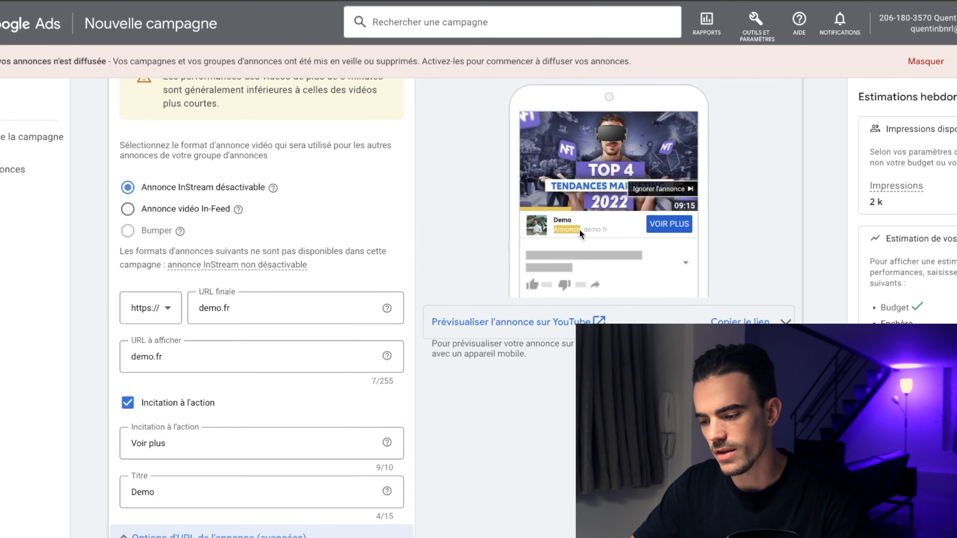
scroll(671, 252, down, 10)
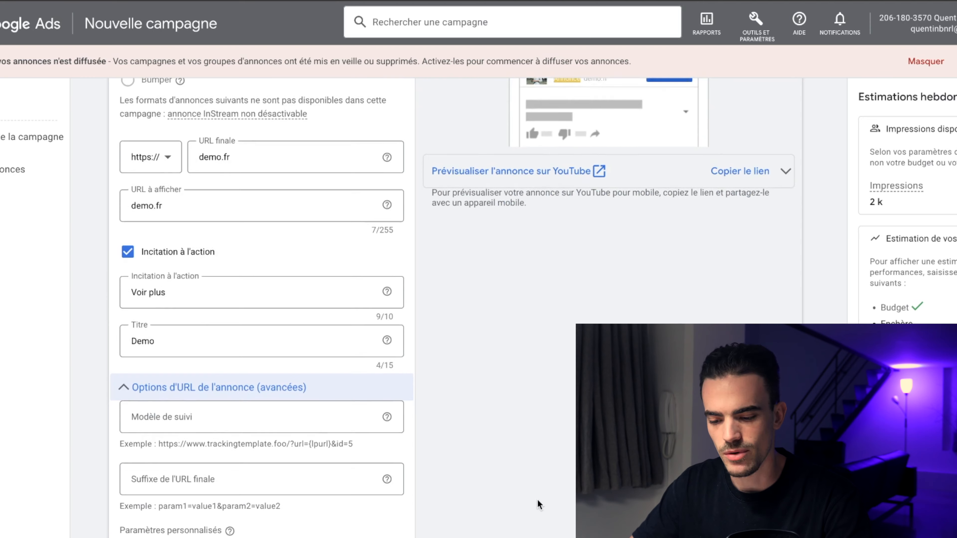
click(136, 418)
click(199, 379)
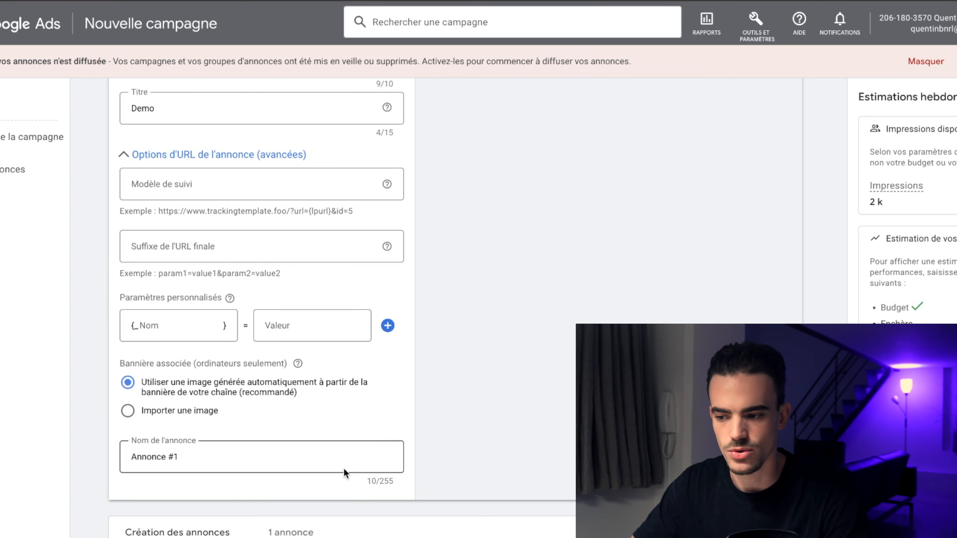
scroll(522, 353, up, 10)
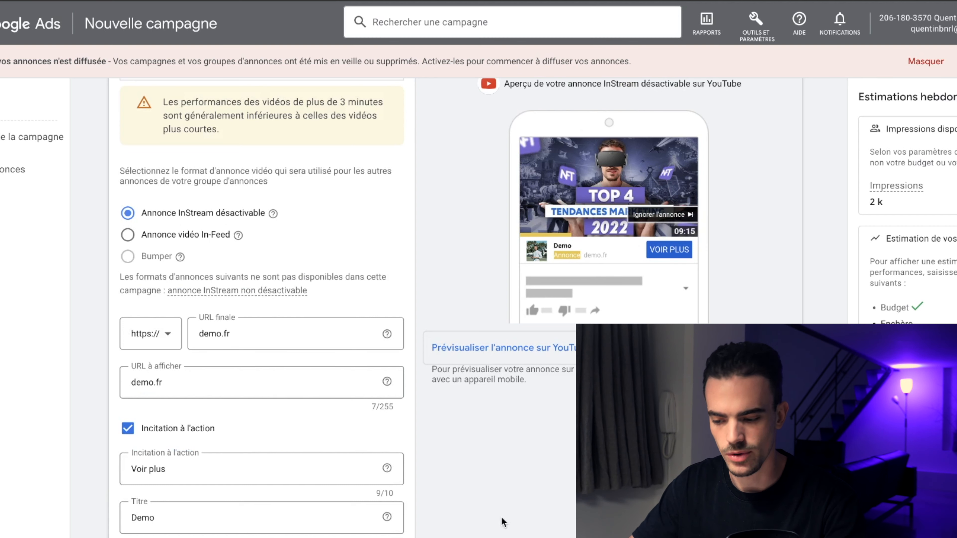
scroll(505, 522, down, 11)
Step: Rename the ad as AD // ANGLE 1
click(204, 429)
key(ctrl+a)
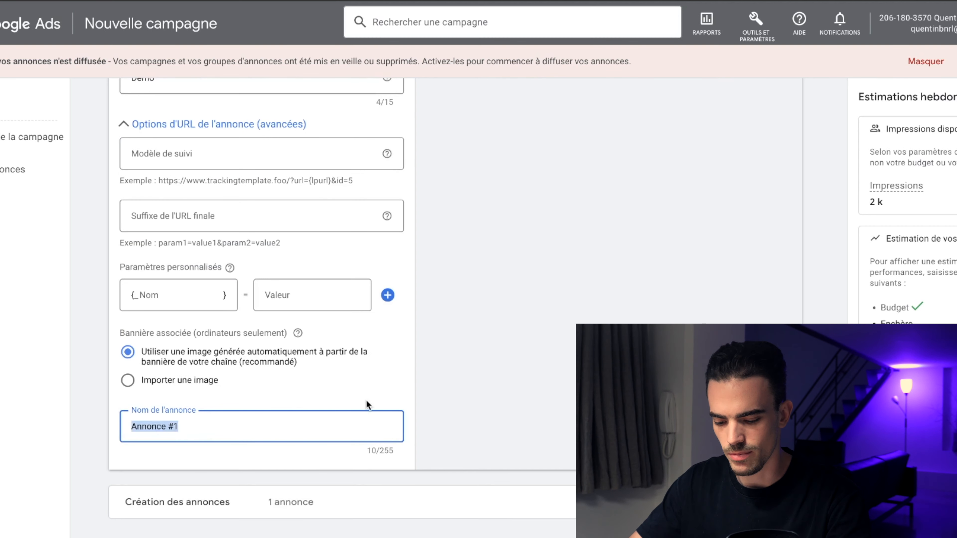
text(AD // ANGFL)
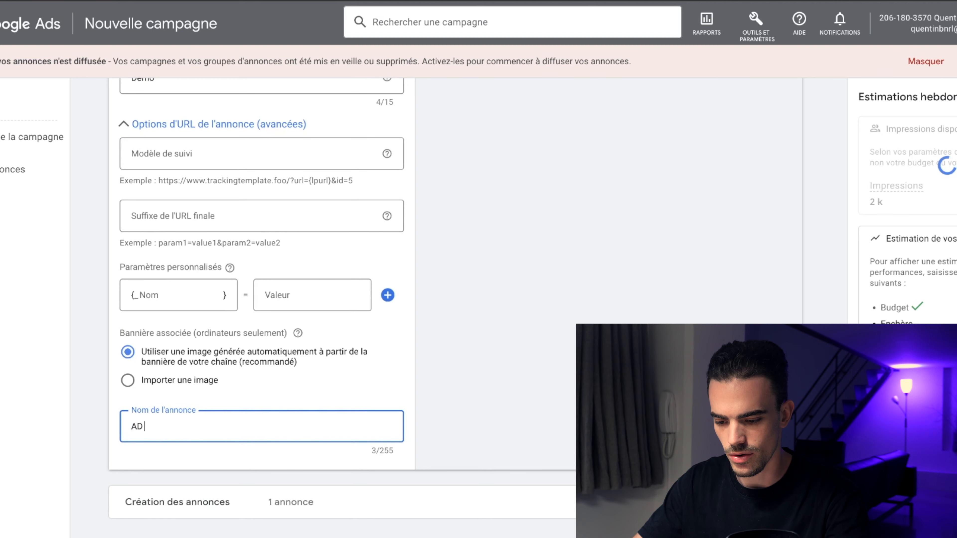
key(BackSpace)
key(BackSpace)
text(LE 1)
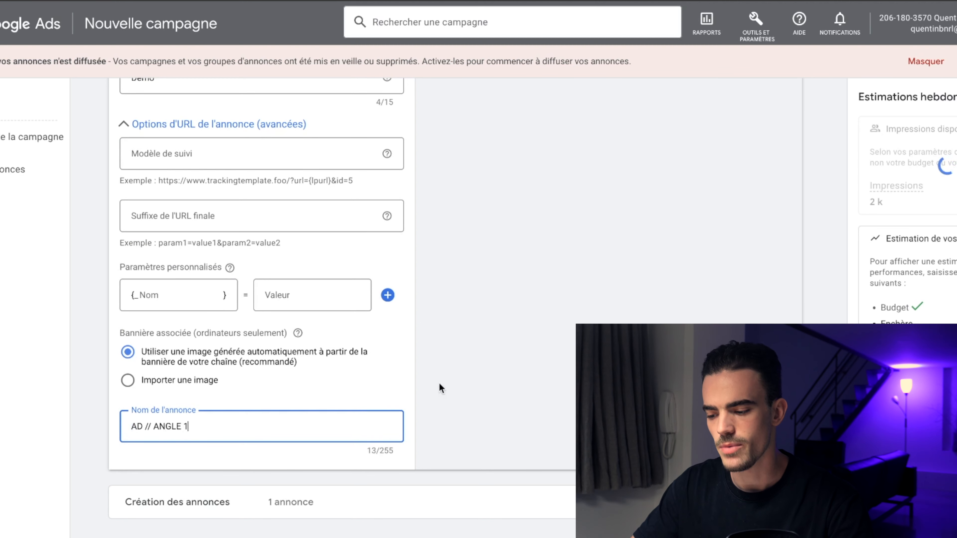
click(528, 368)
Step: Set the ad group's maximum CPV bid to 5 €
scroll(527, 368, down, 5)
scroll(424, 344, down, 2)
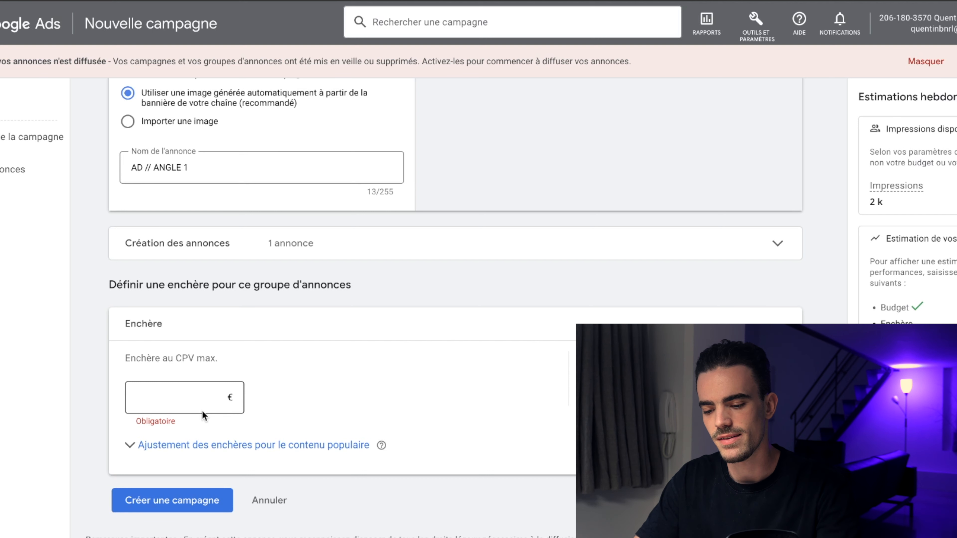
click(167, 401)
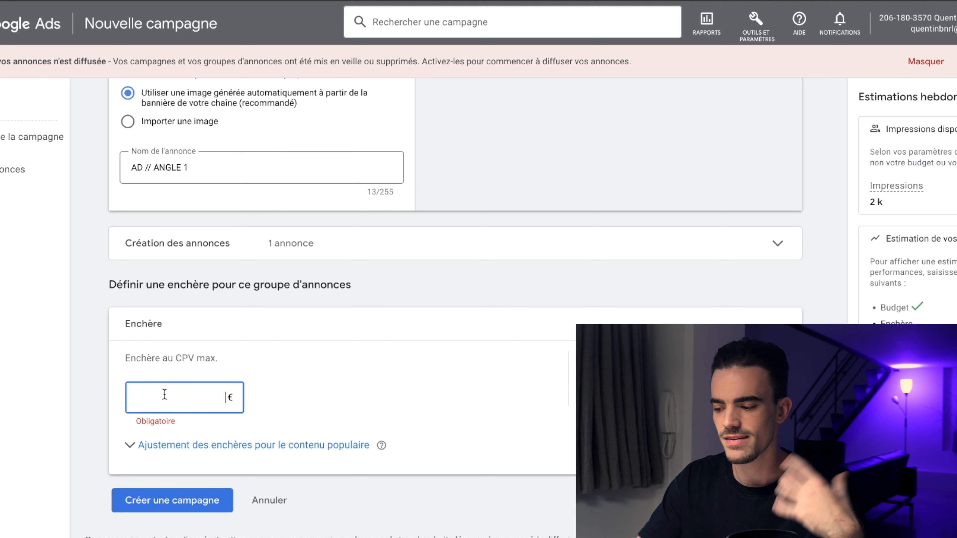
text(5,00 €)
click(200, 370)
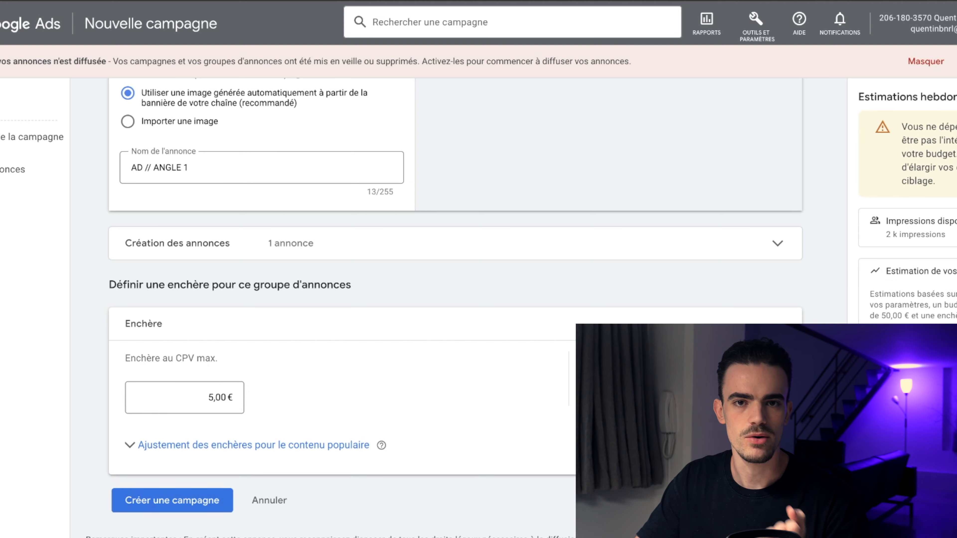
Step: Include video partners on the Display Network in the campaign's networks
mouse_move(890, 369)
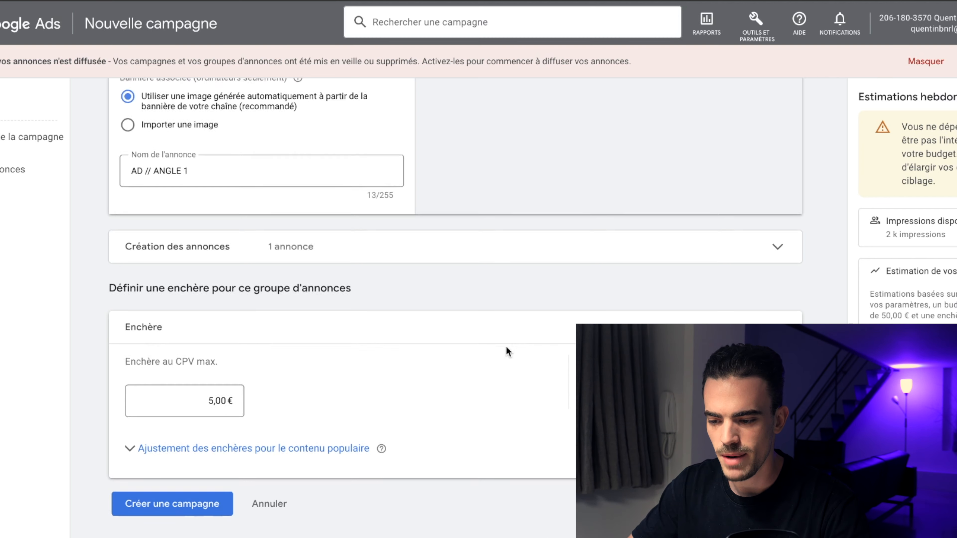
scroll(506, 351, up, 15)
scroll(483, 282, up, 20)
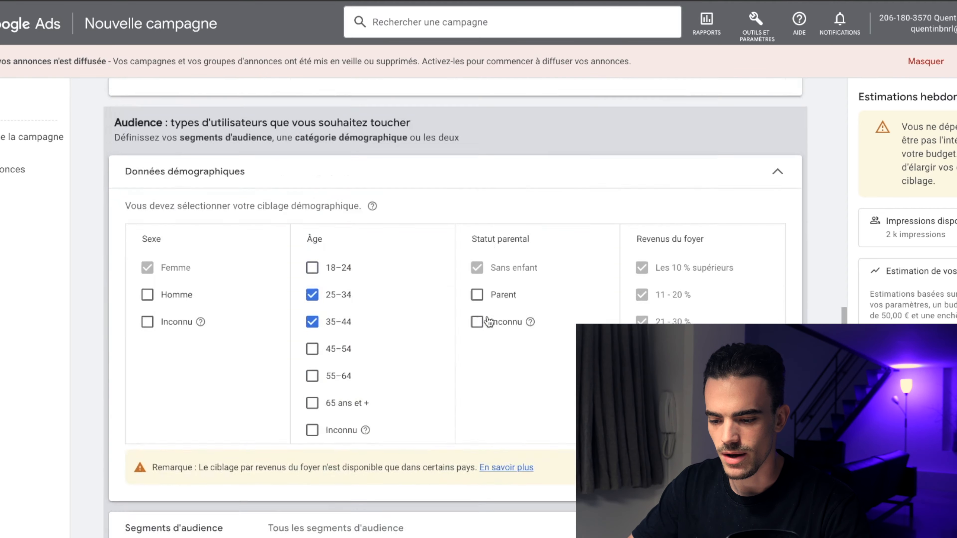
scroll(499, 270, up, 5)
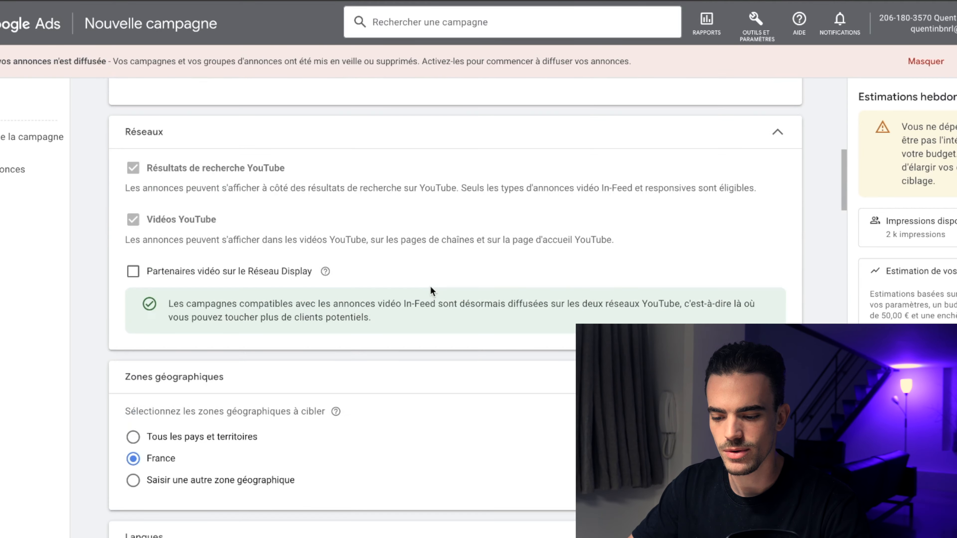
click(133, 382)
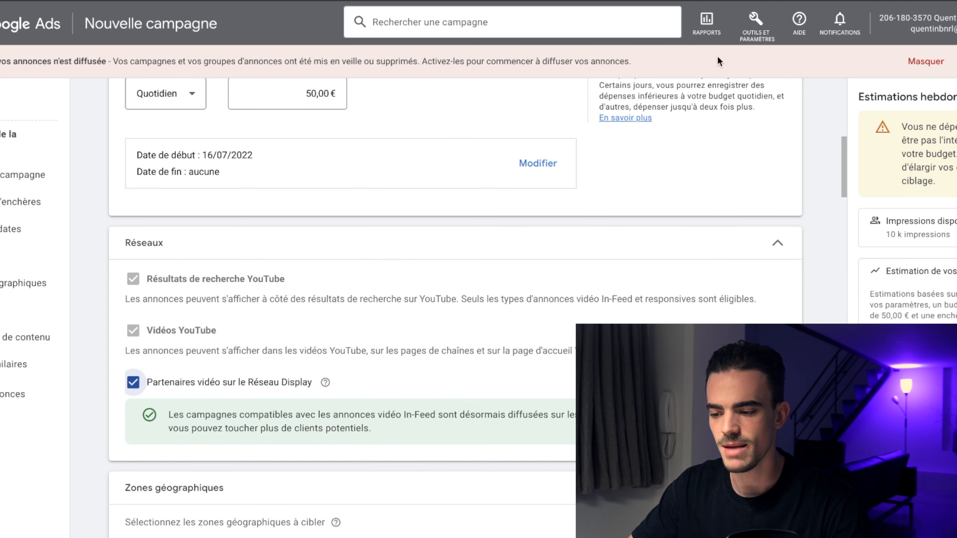
Step: Open the audience manager and start a new website visitors audience segment
click(741, 31)
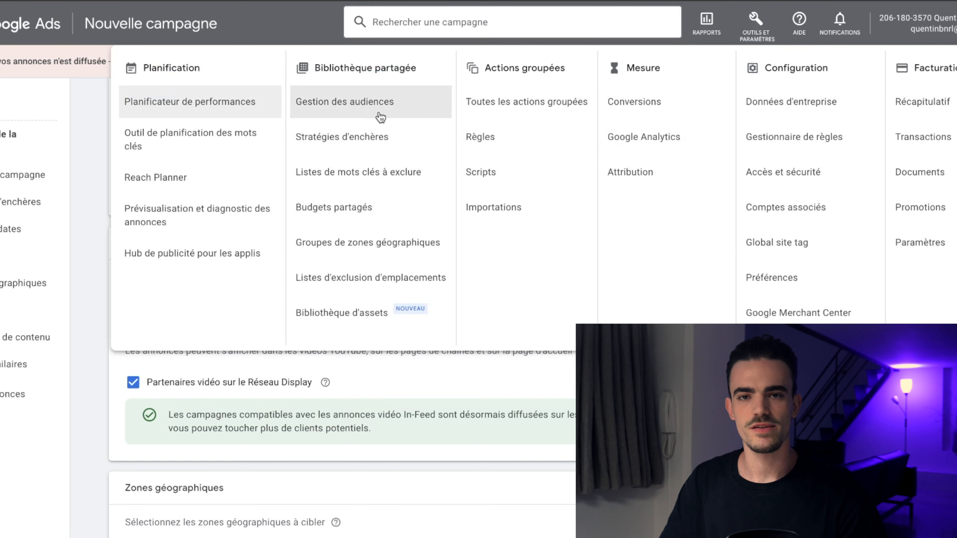
click(374, 104)
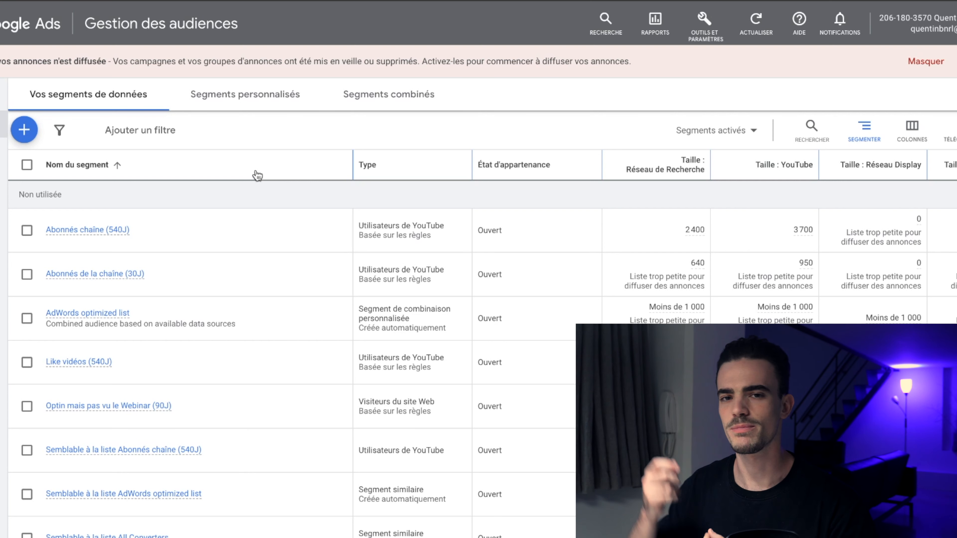
click(24, 130)
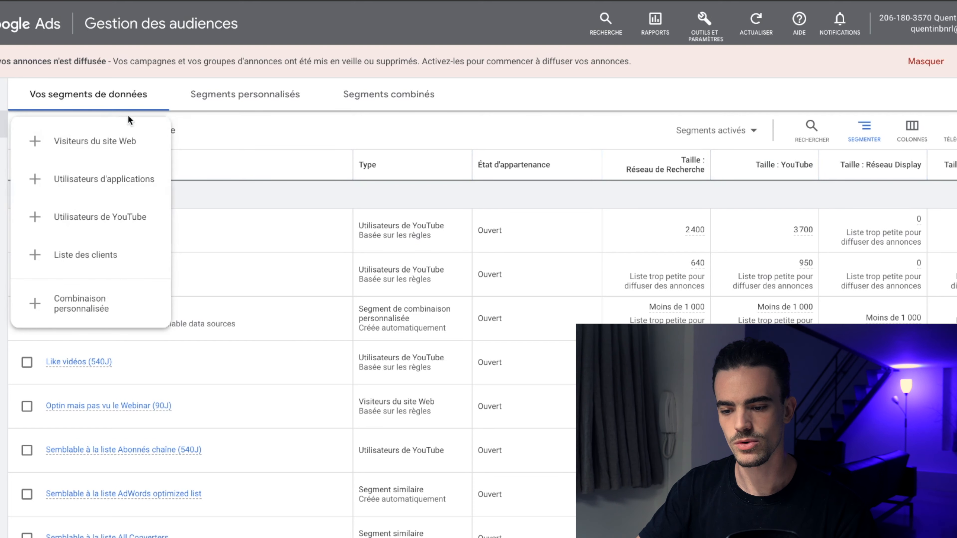
click(108, 145)
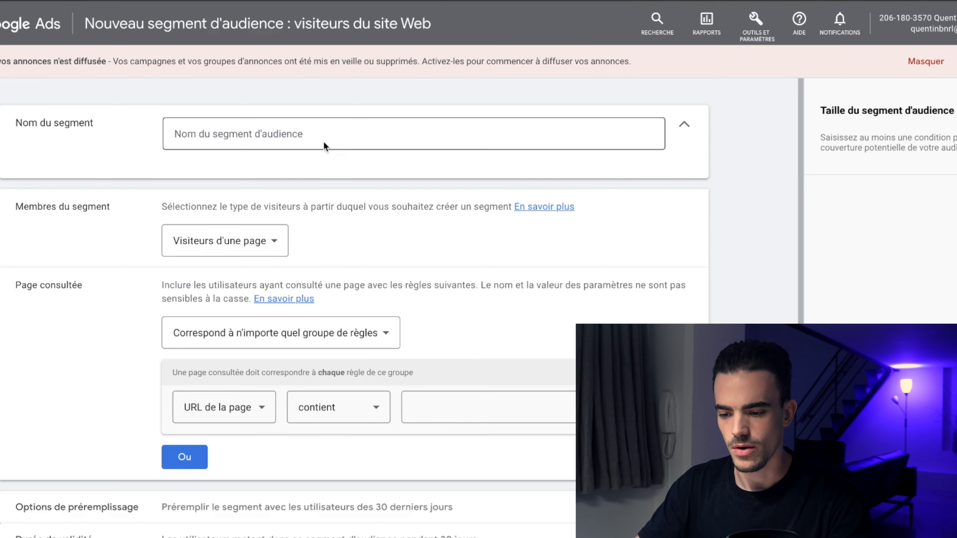
Step: Name the segment 1. and review the segment member type and rule-group matching options
click(321, 136)
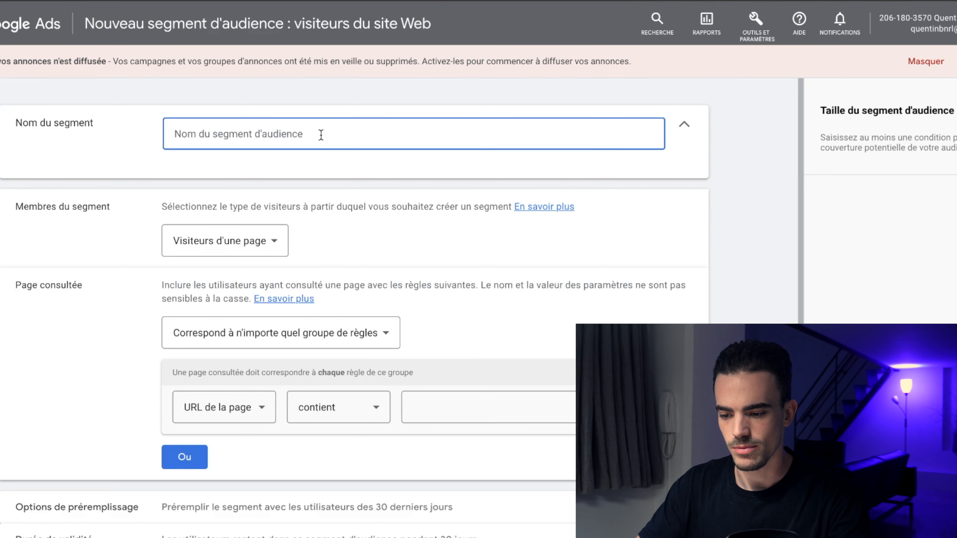
text(1.)
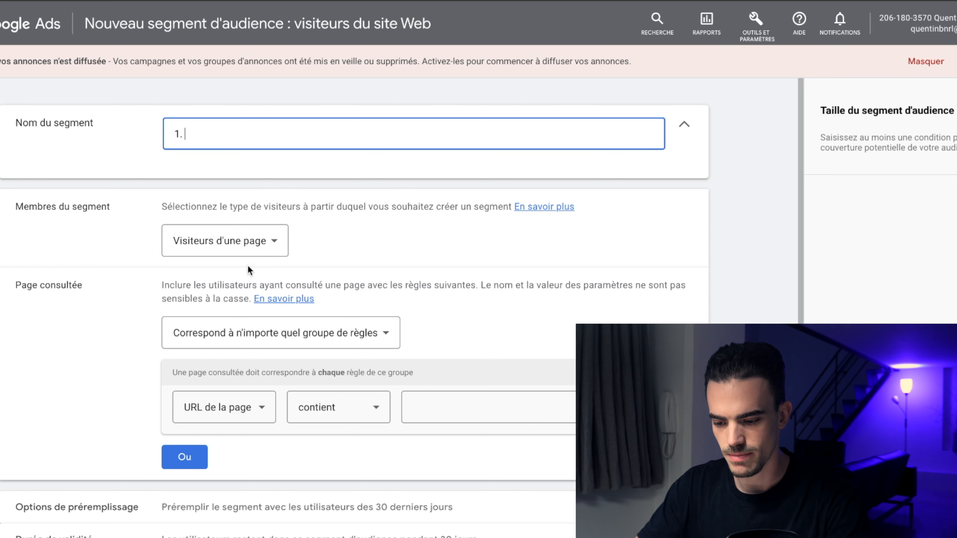
click(252, 241)
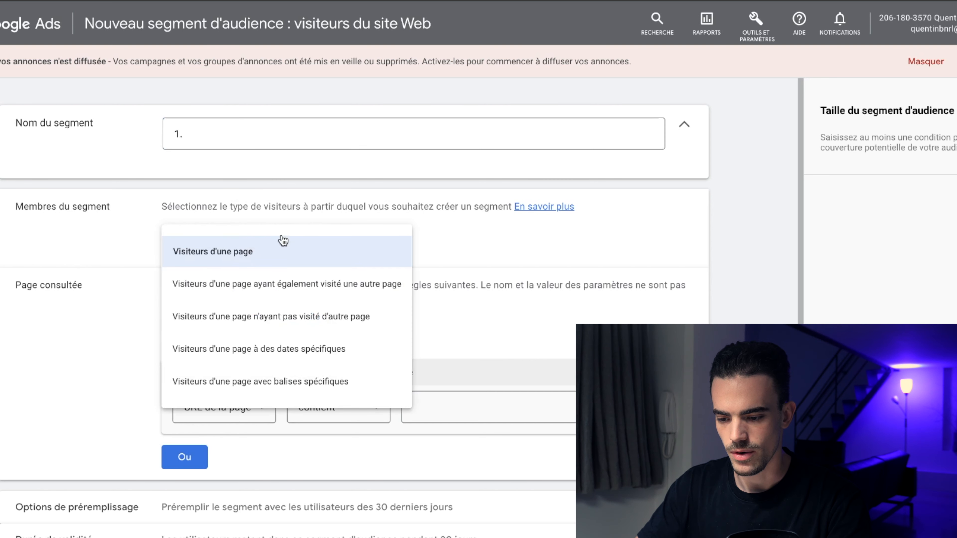
click(107, 254)
scroll(340, 302, down, 3)
click(360, 236)
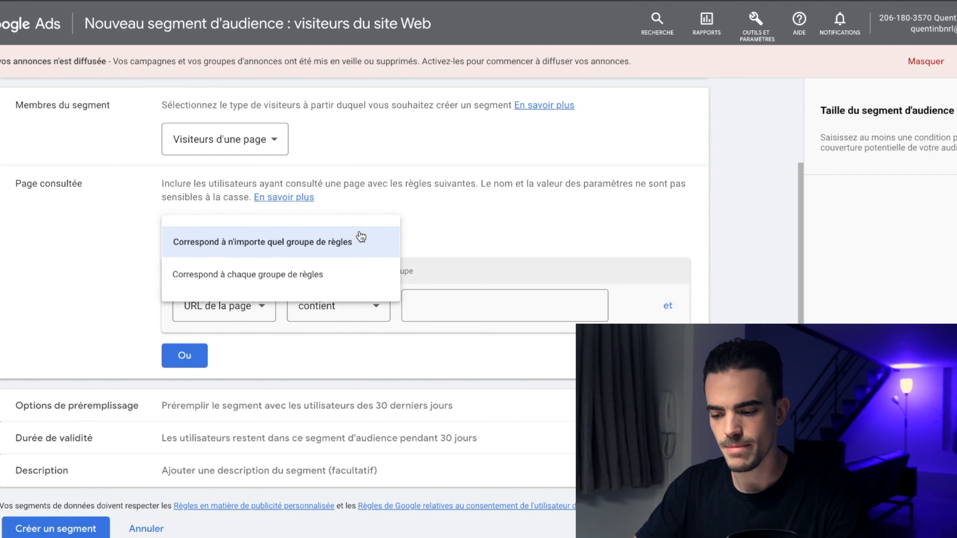
click(128, 260)
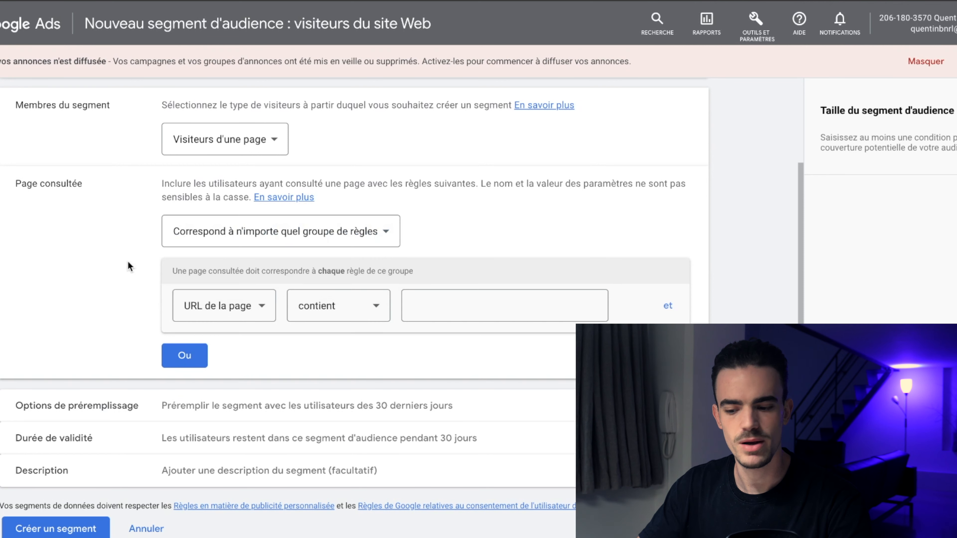
Step: Set the segment's membership duration to 180 days
click(442, 305)
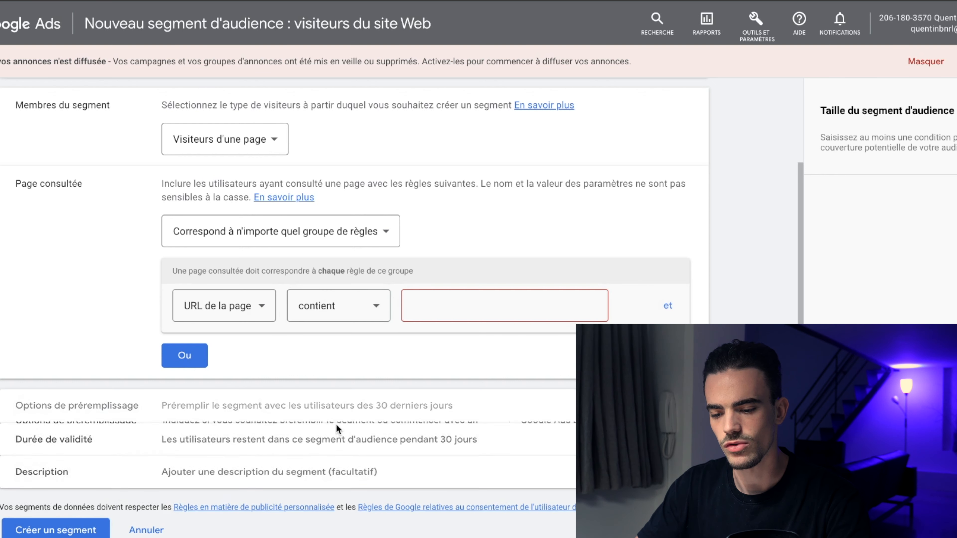
click(336, 424)
click(337, 435)
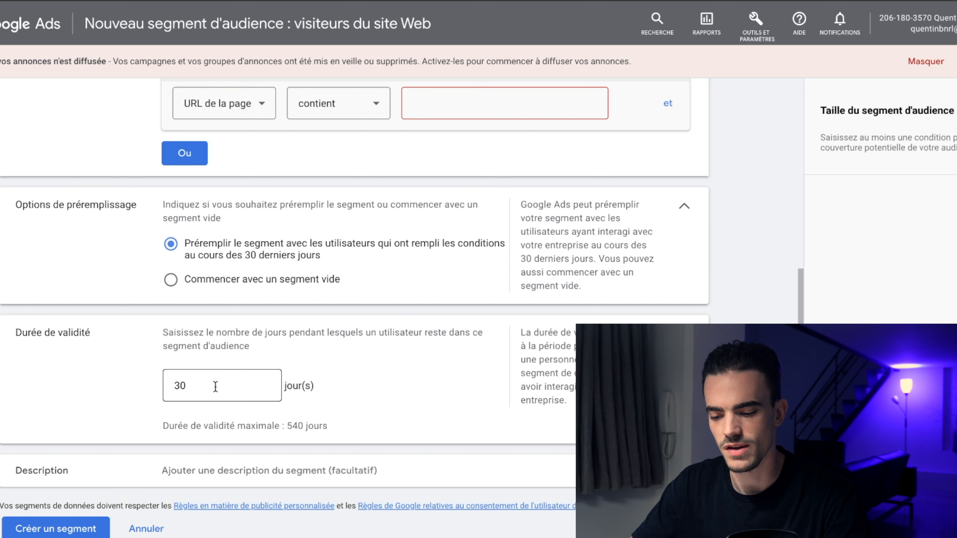
click(208, 386)
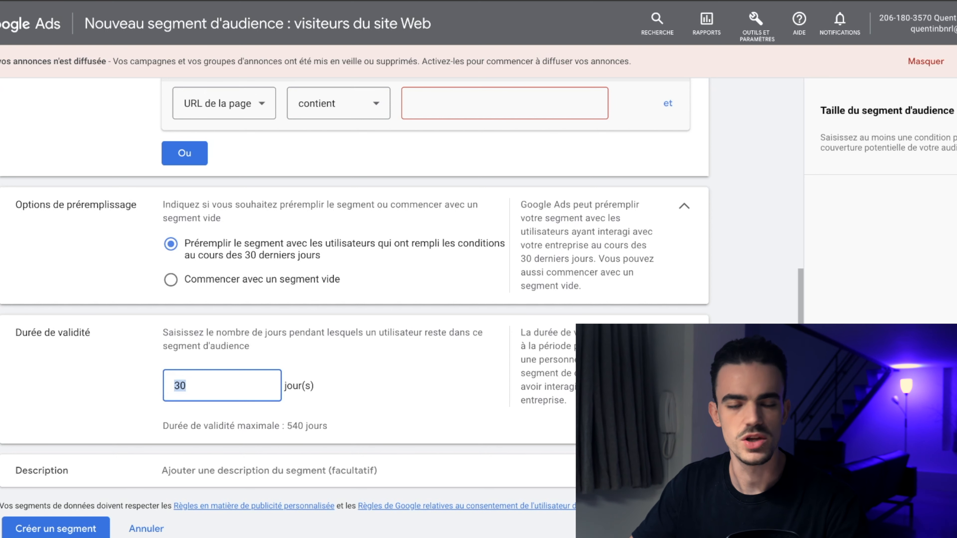
text(180)
click(97, 382)
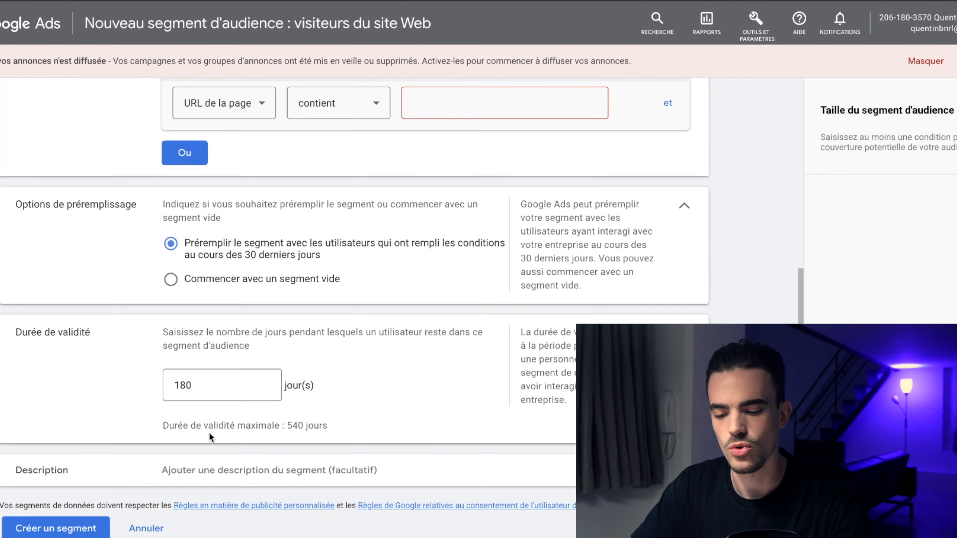
scroll(439, 401, down, 2)
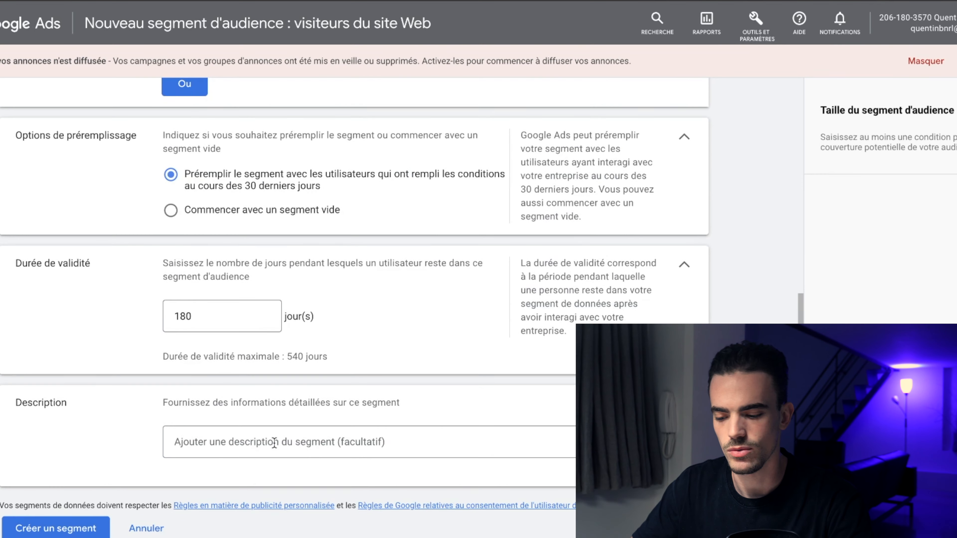
scroll(263, 445, up, 8)
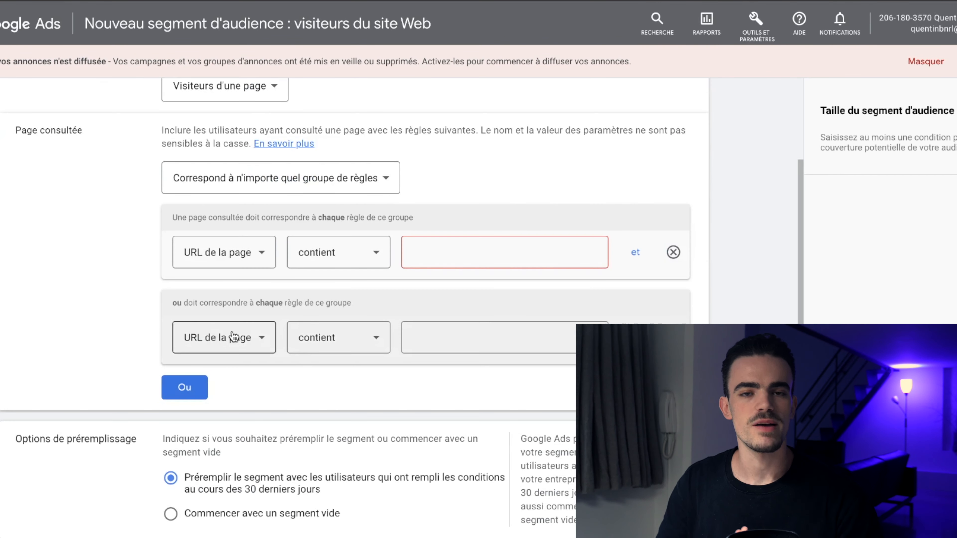
click(635, 338)
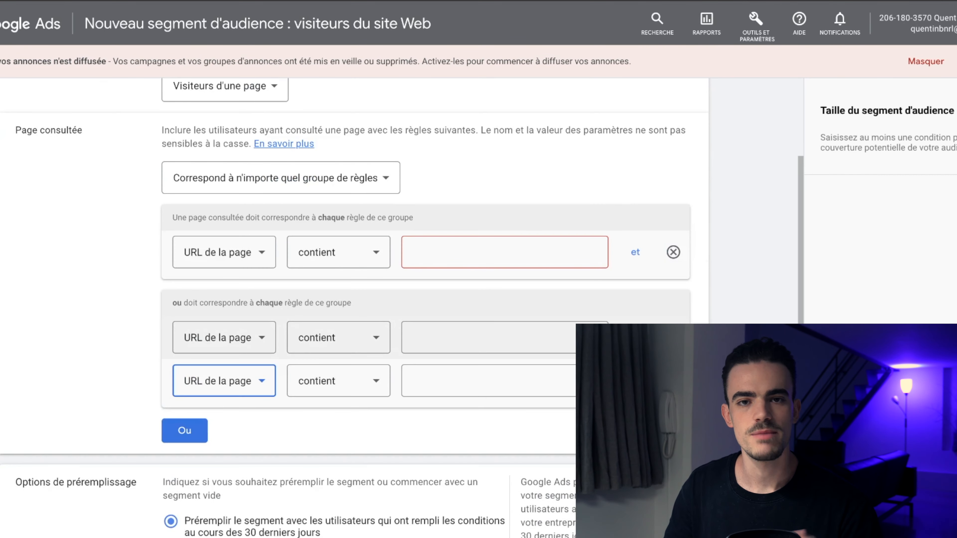
click(673, 381)
click(674, 337)
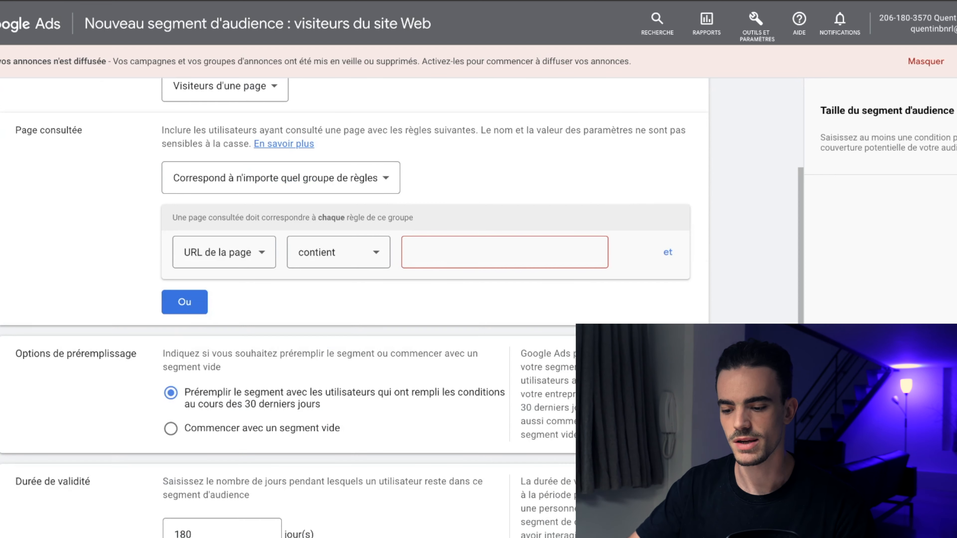
Step: Add a second rule to the group requiring the page URL not to contain remerciement-ah
click(662, 254)
click(673, 296)
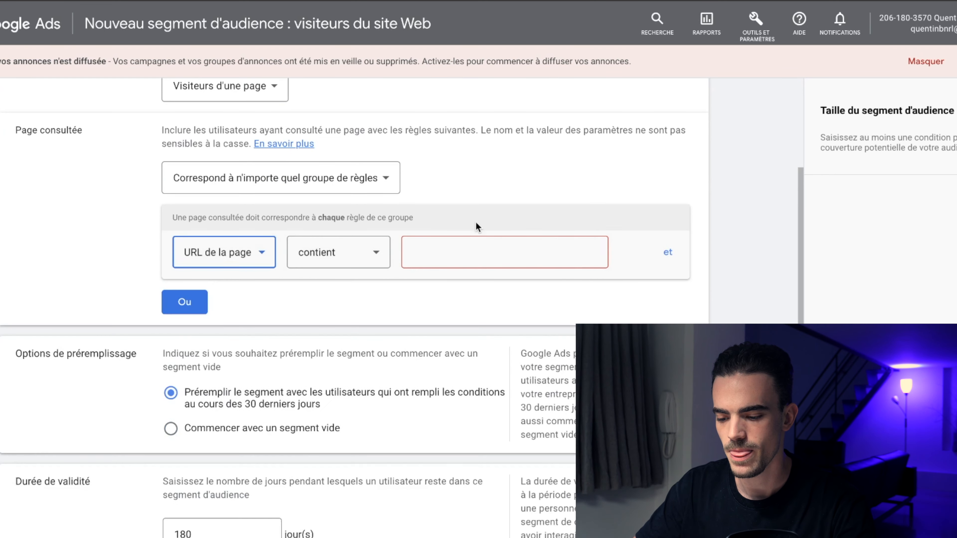
scroll(475, 221, up, 4)
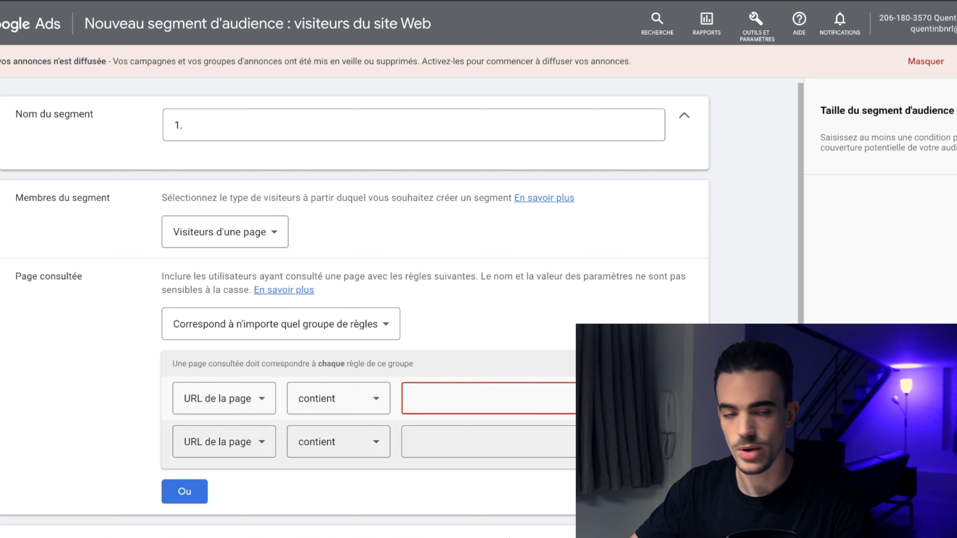
click(352, 444)
click(367, 359)
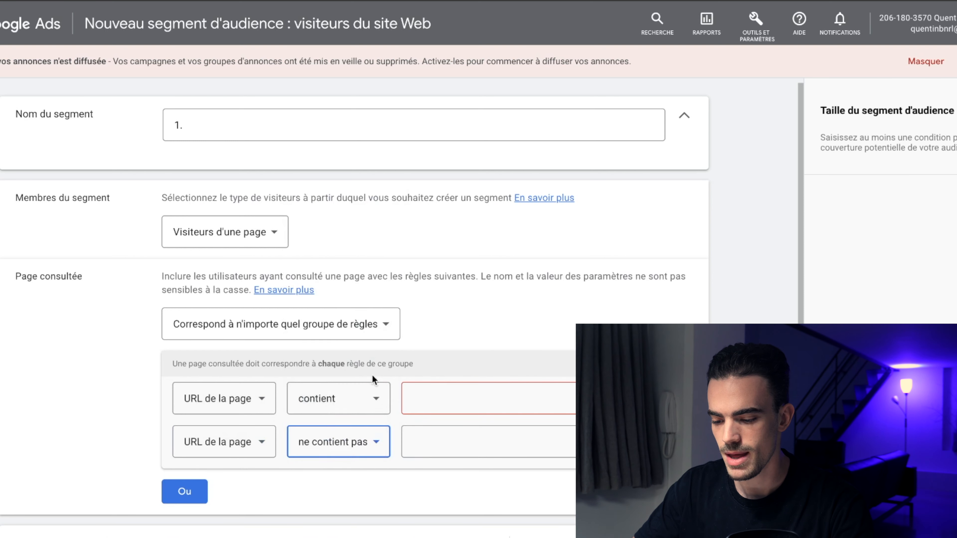
click(417, 437)
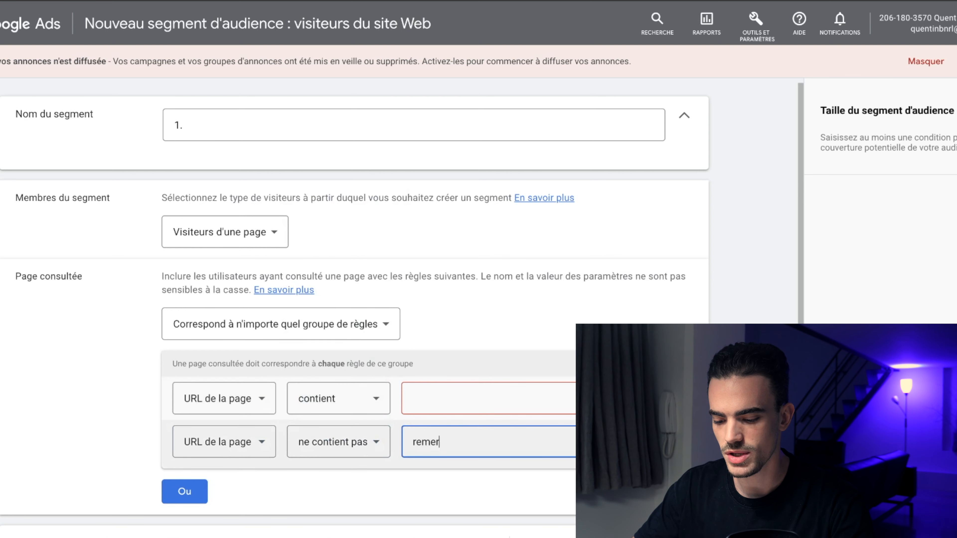
text(remerciement-ah)
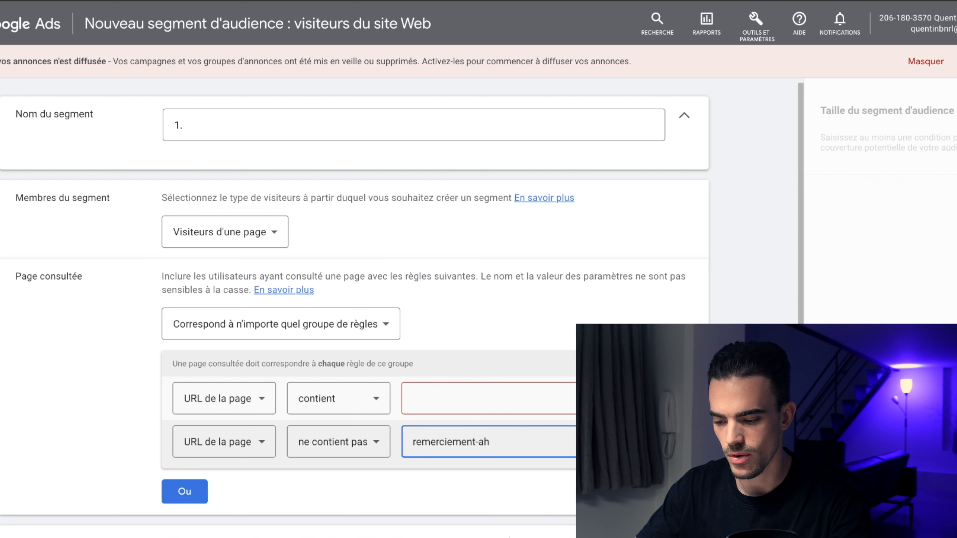